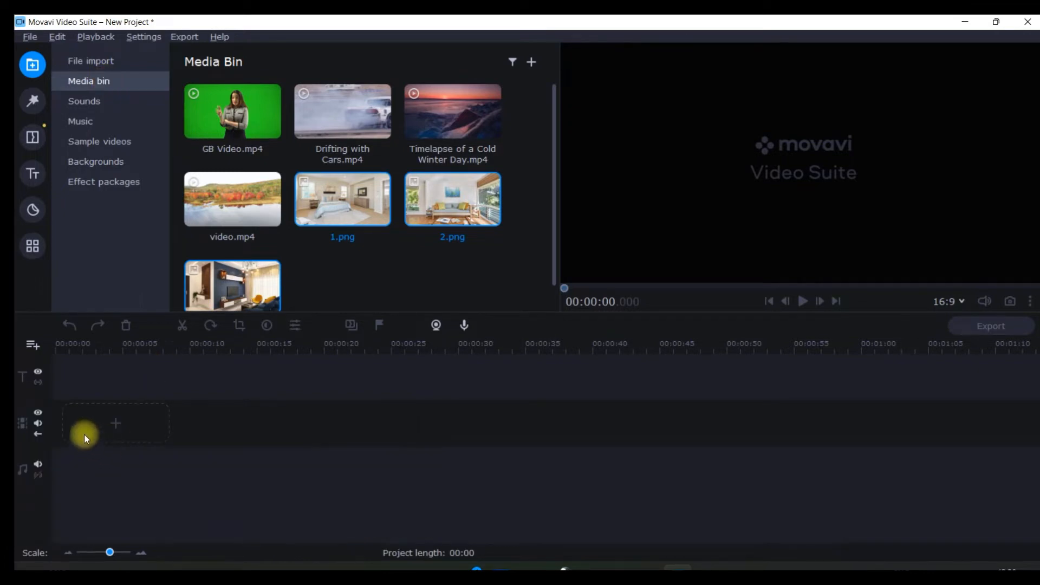
Add an extra video track and place 2.png on the main video track, extended to about 20 seconds.
left_click(38, 344)
left_click(94, 374)
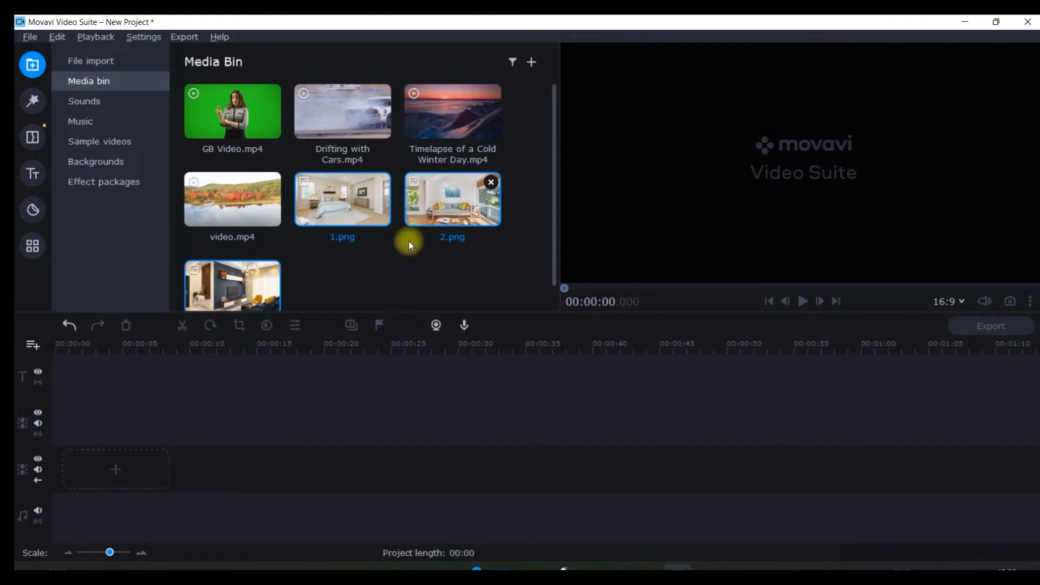
left_click_drag(460, 207, 419, 178)
left_click_drag(226, 270, 171, 265)
left_click_drag(108, 463, 328, 461)
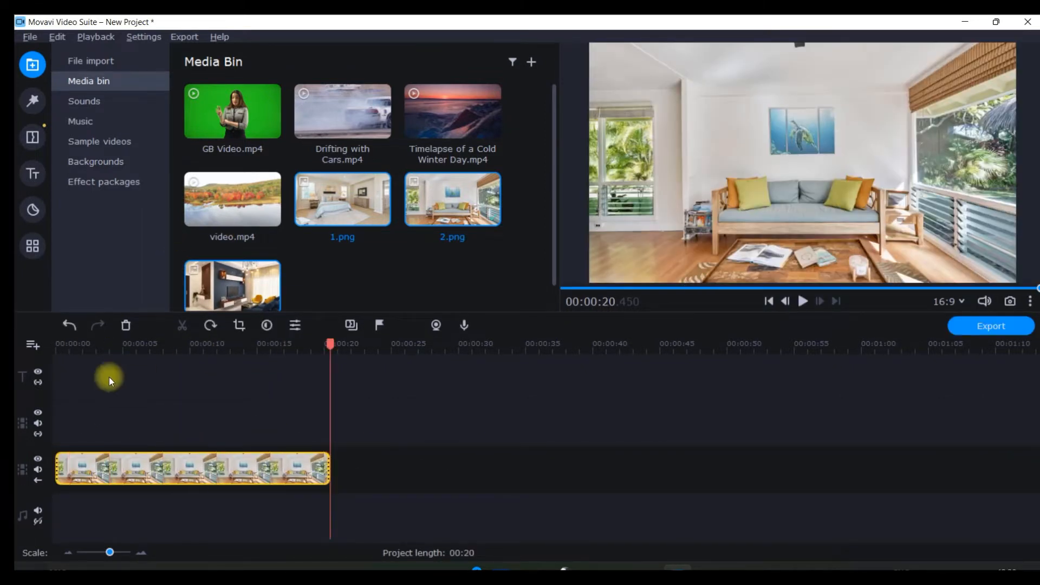
Place GB Video.mp4 at the start of the overlay track and trim the 2.png background clip to the same length.
left_click_drag(243, 96, 53, 405)
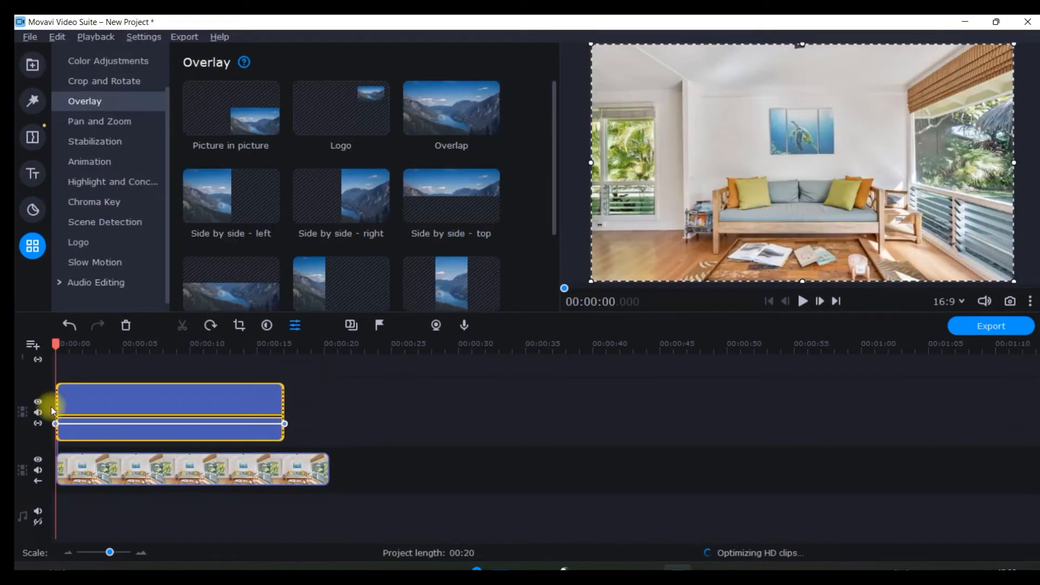
left_click(99, 433)
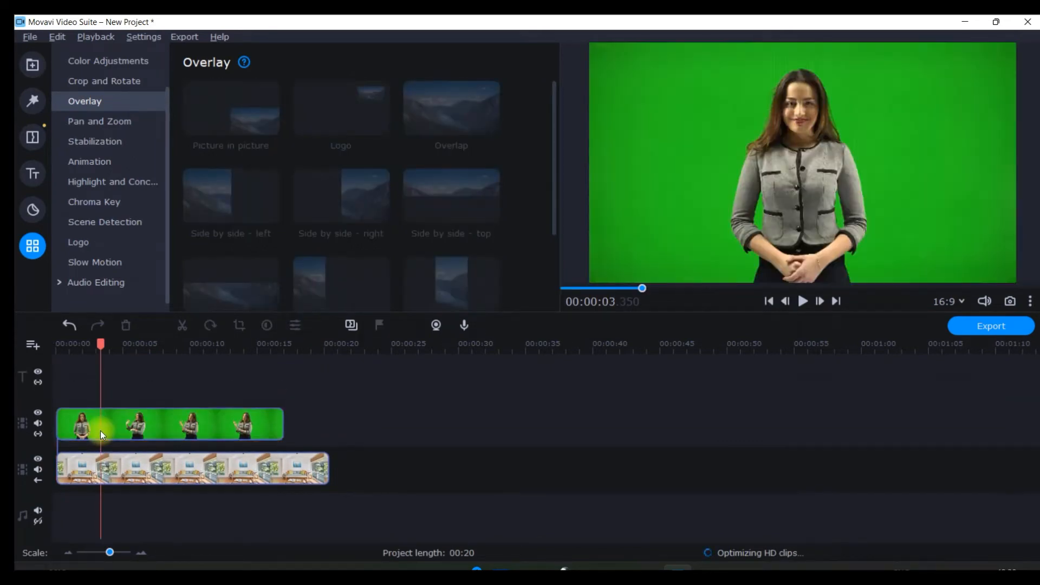
left_click(258, 422)
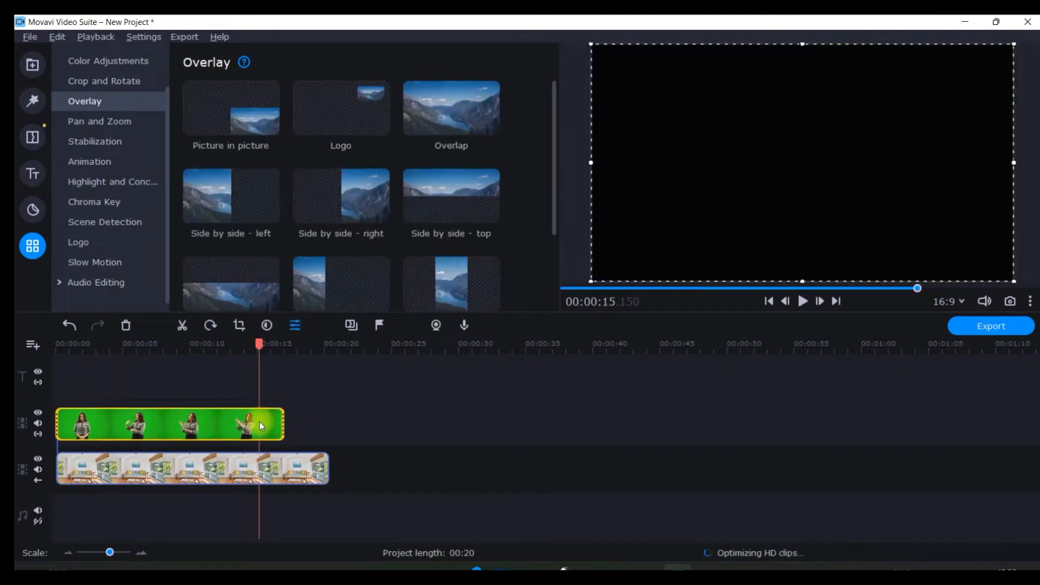
left_click(280, 421)
left_click(298, 465)
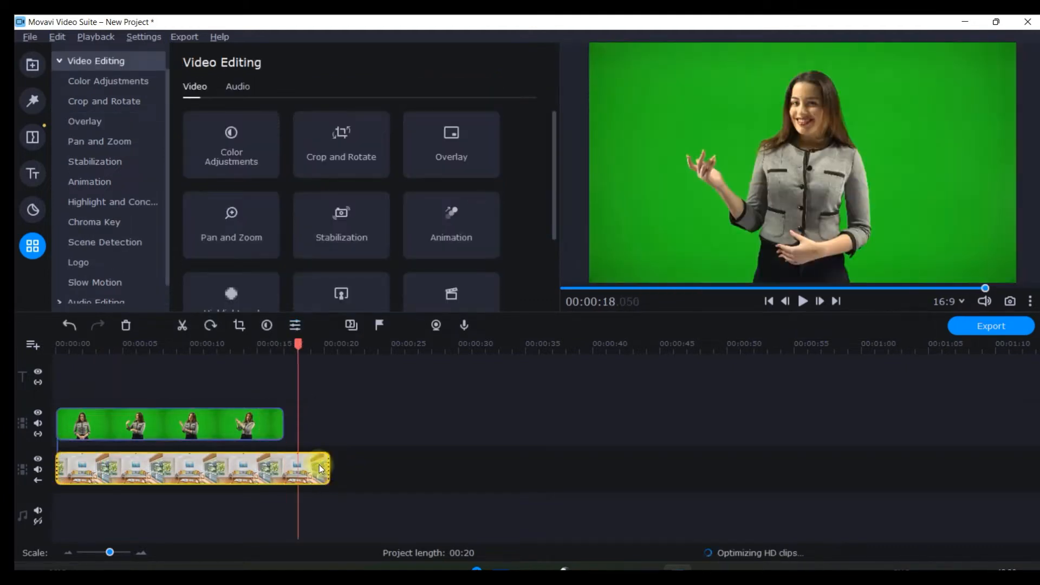
left_click_drag(334, 469, 272, 471)
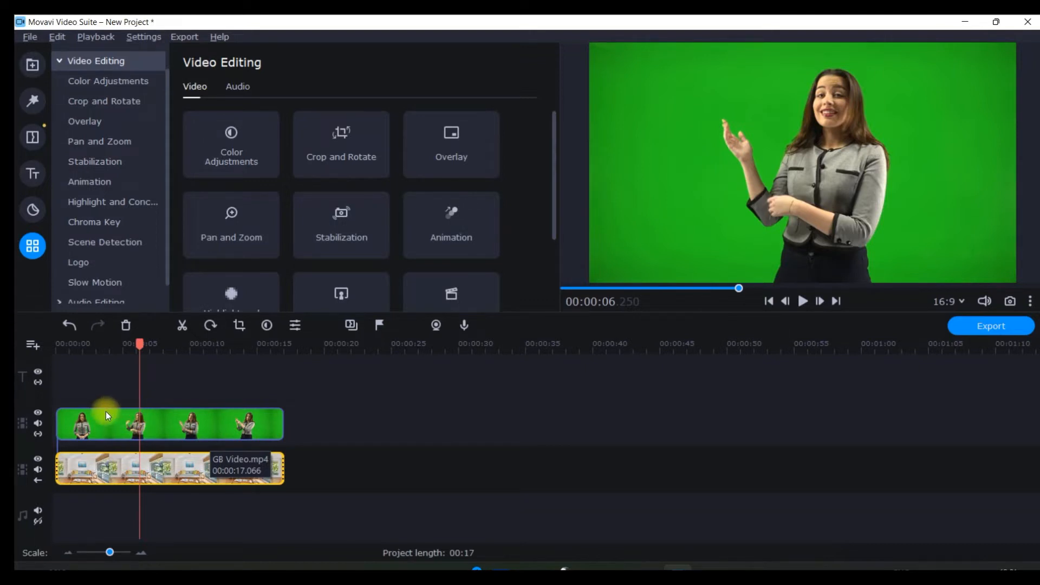
Apply Chroma Key to the GB Video.mp4 clip, sampling the green backdrop as the transparent color.
left_click(93, 420)
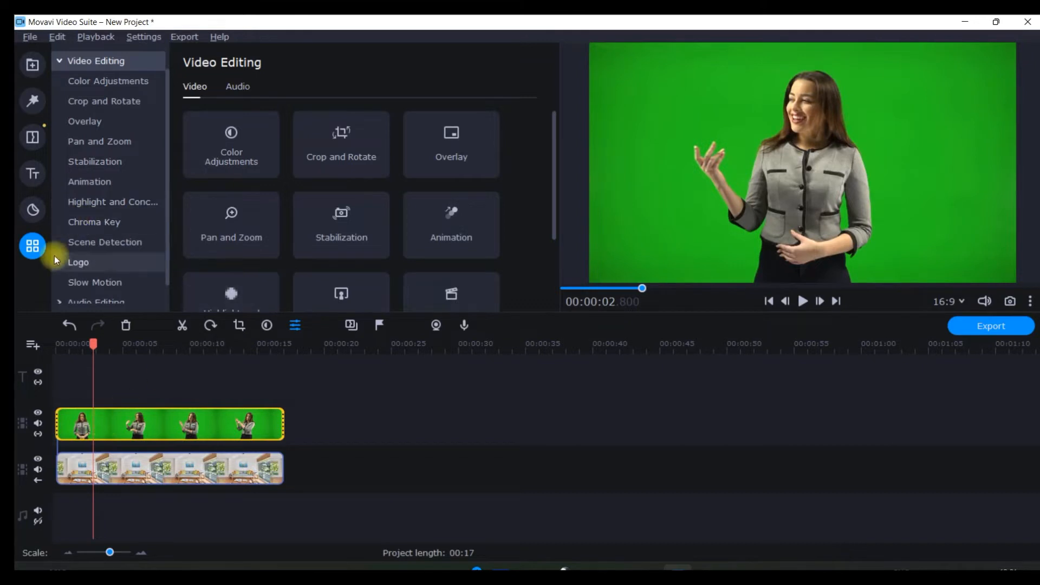
left_click(59, 62)
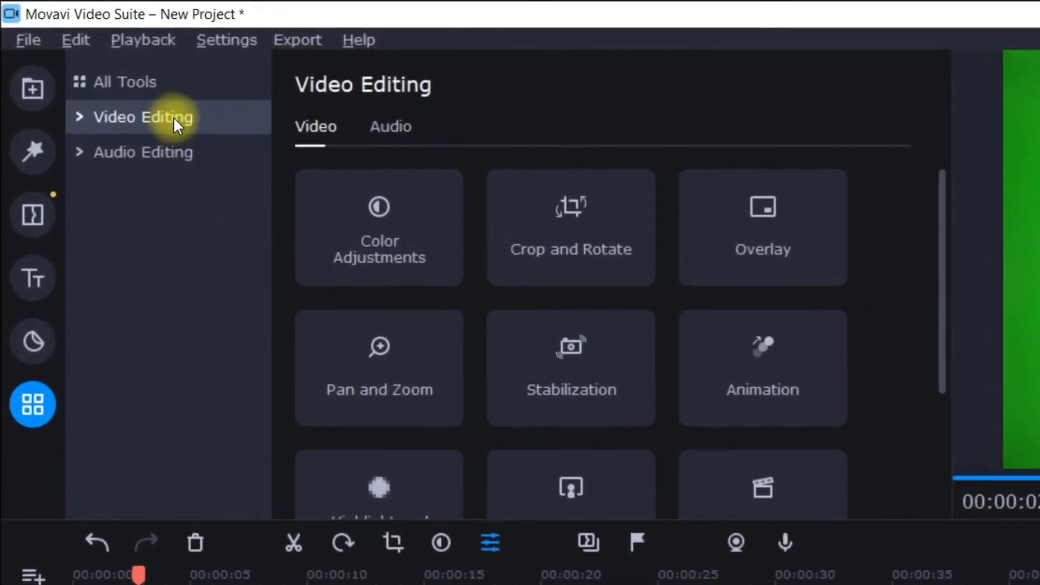
left_click(75, 116)
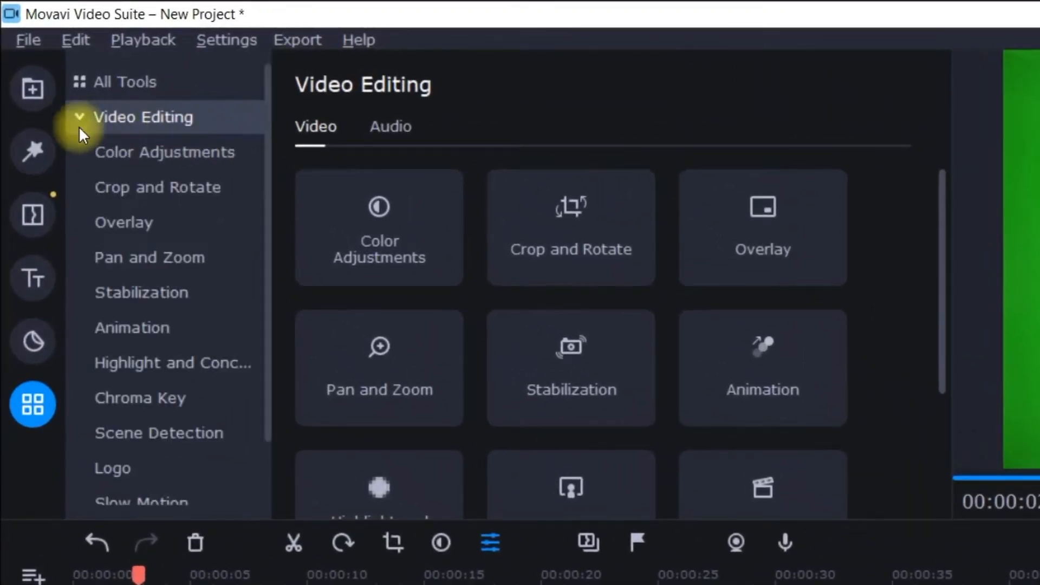
left_click(158, 401)
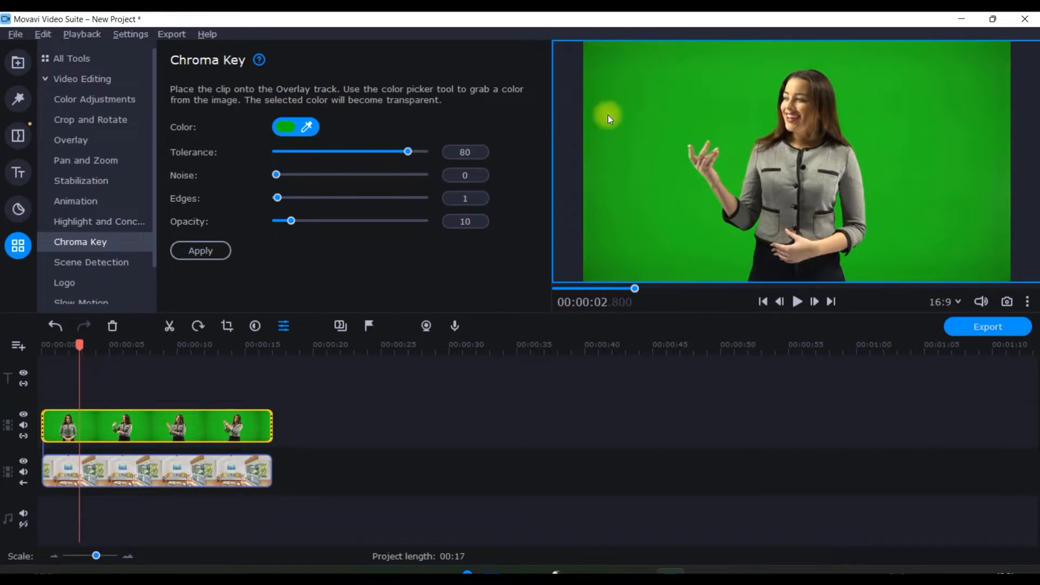
left_click(306, 129)
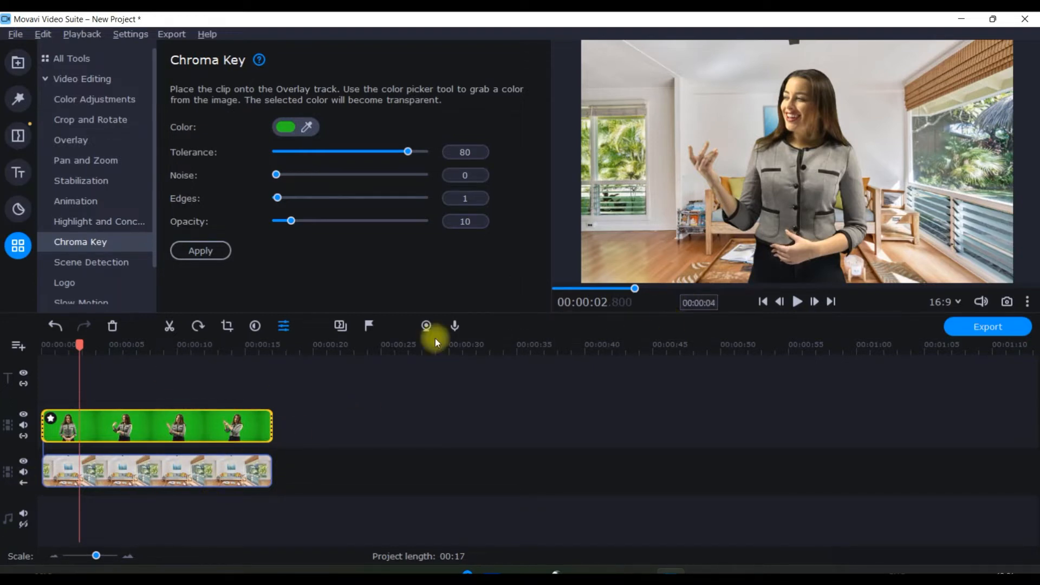
Preview the keyed video from the start in an unpinned, maximized player and return the playhead to the beginning.
left_click(76, 343)
left_click_drag(76, 342, 42, 342)
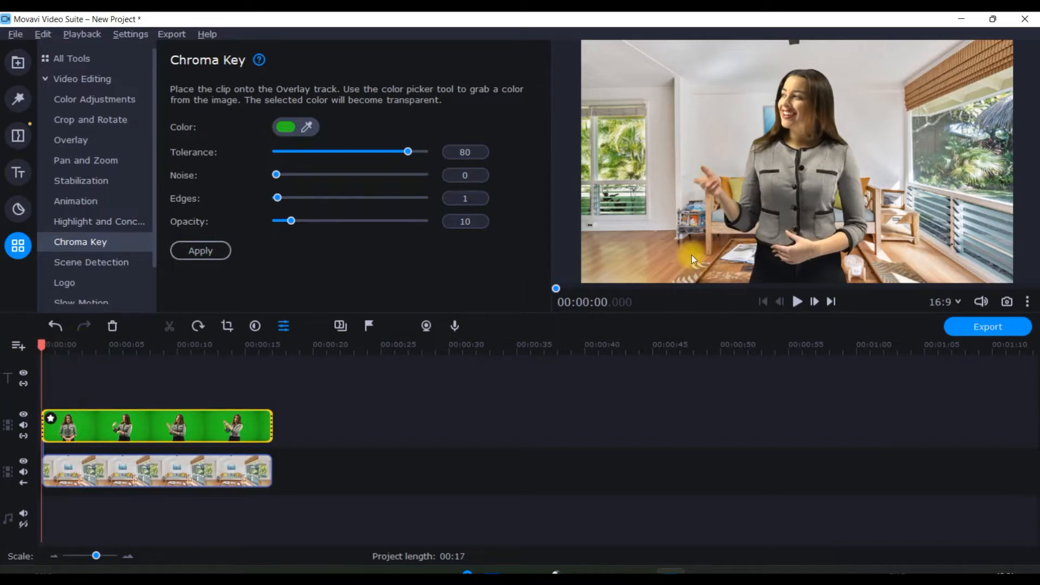
left_click(1028, 302)
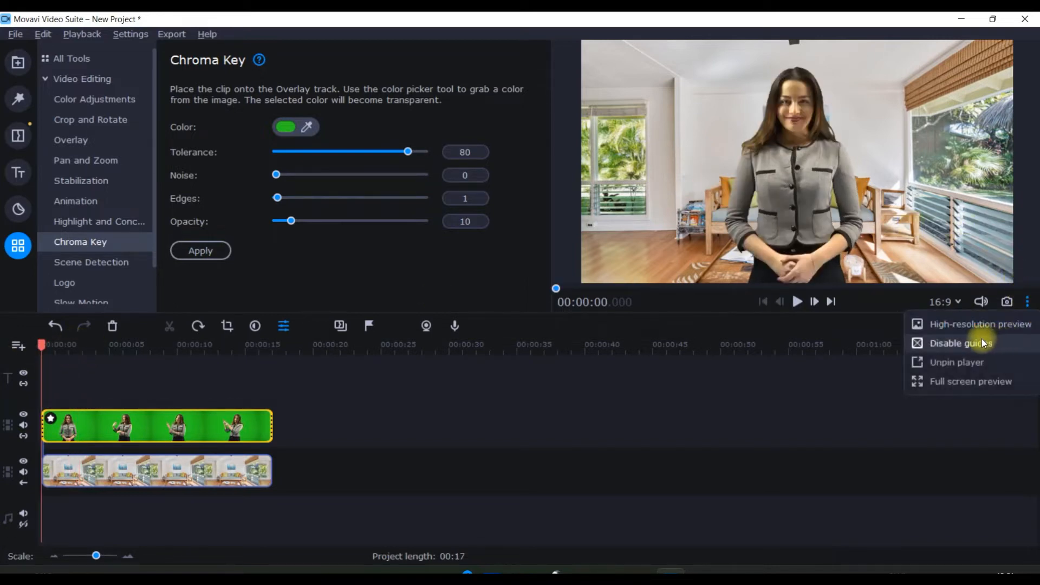
left_click(958, 363)
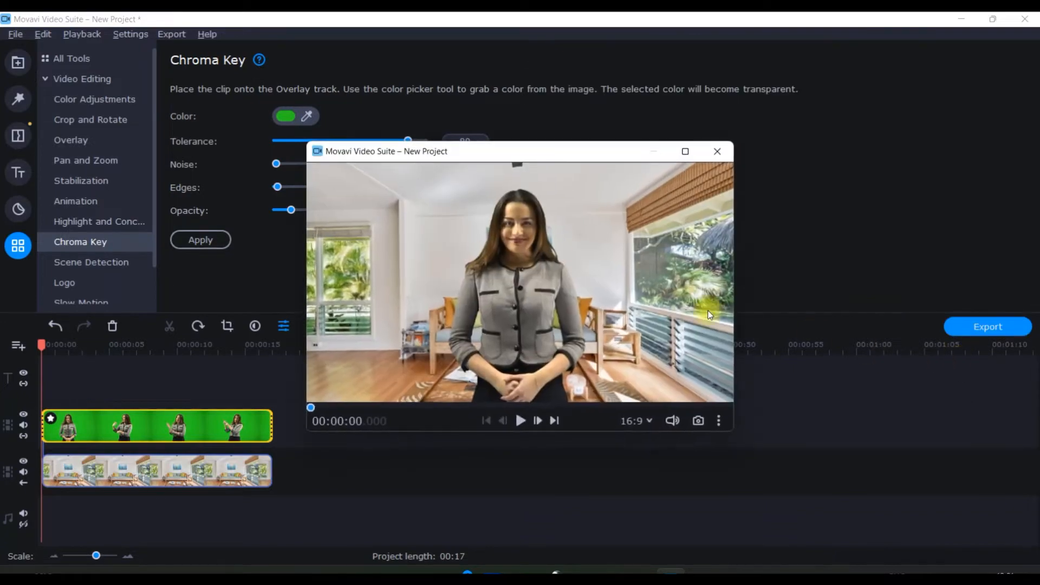
left_click(683, 151)
left_click(523, 548)
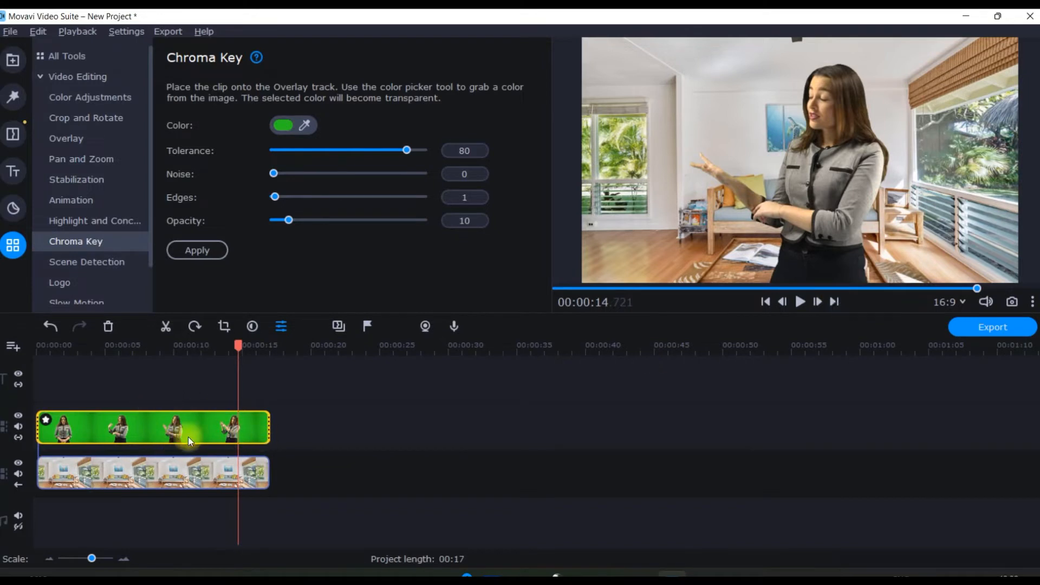
left_click_drag(214, 353, 18, 386)
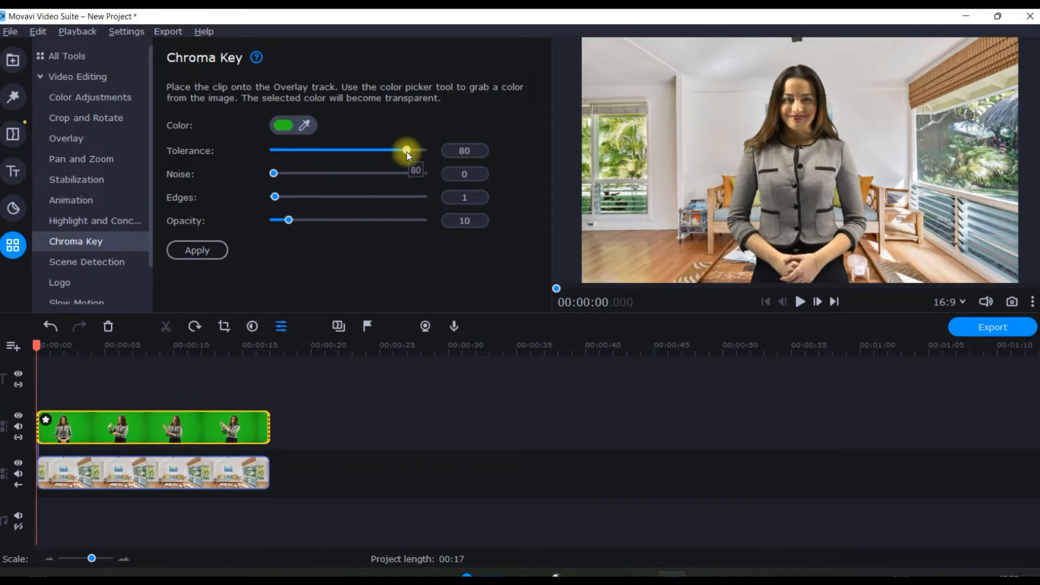
Try a Chroma Key tolerance of 9, restore it to 80, and test the Noise and Edges settings.
left_click_drag(407, 155, 288, 163)
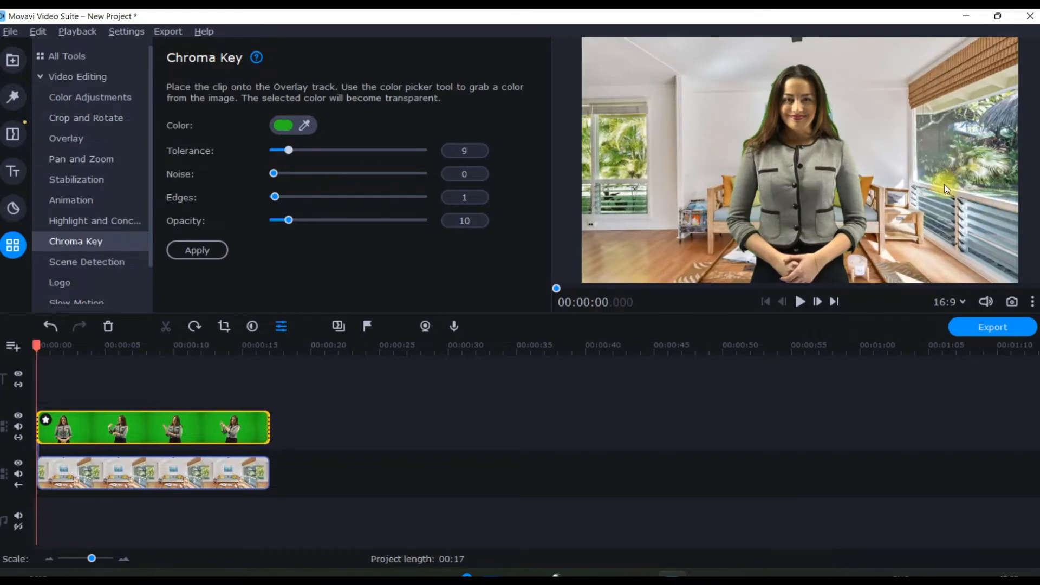
left_click(464, 150)
type("80")
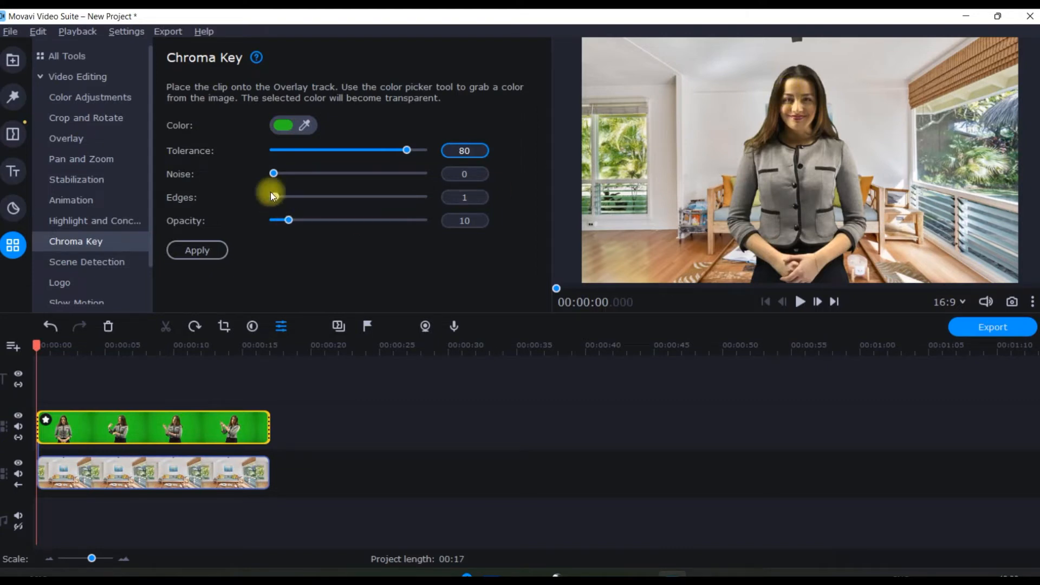
mouse_move(274, 174)
left_mouse_down()
mouse_move(304, 180)
mouse_move(276, 182)
left_mouse_up()
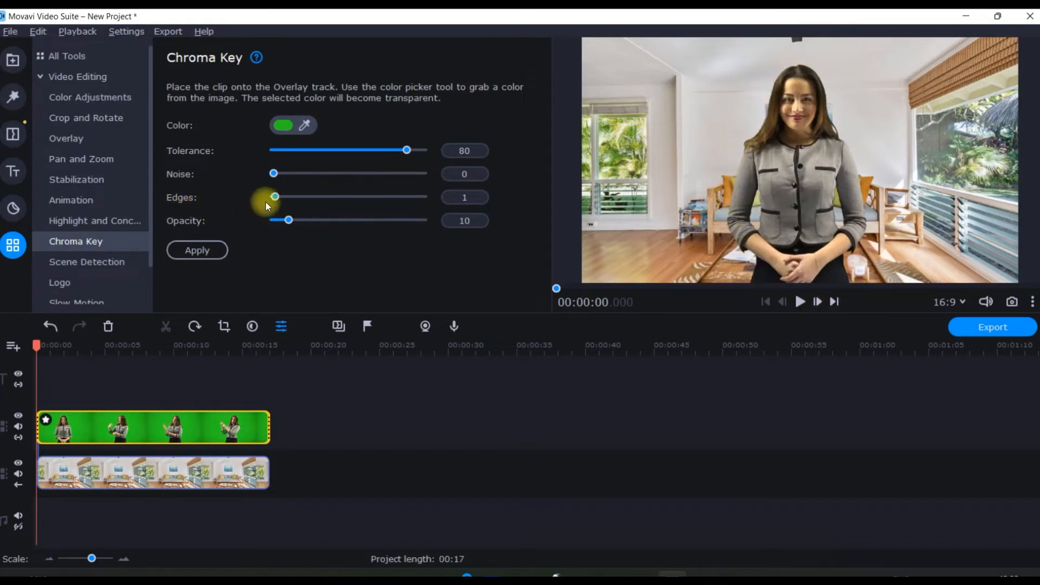
mouse_move(275, 196)
left_mouse_down()
mouse_move(336, 201)
mouse_move(275, 209)
left_mouse_up()
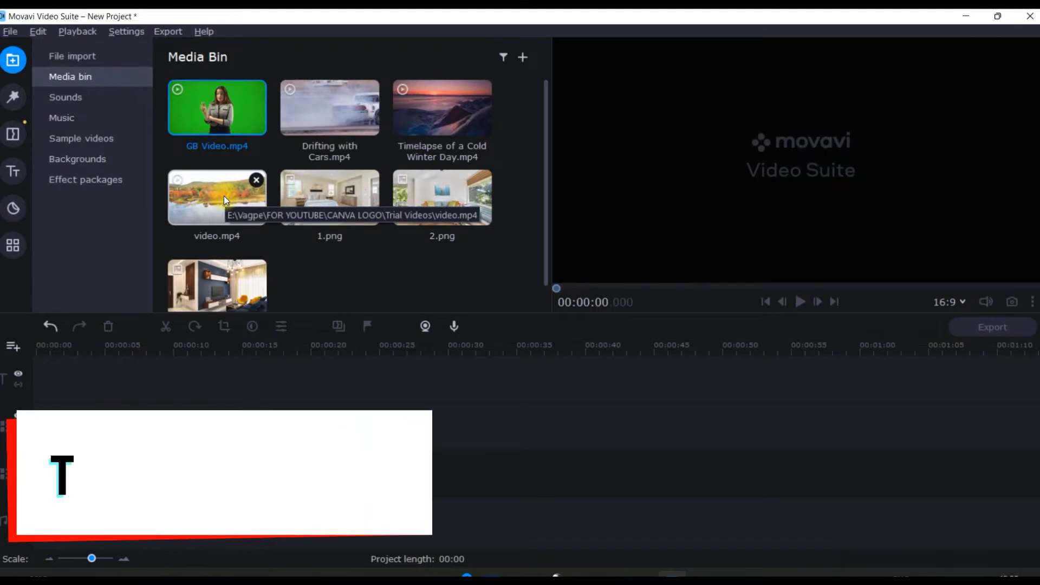
Place video.mp4 on the main video track and delete the empty extra video track above it.
left_click_drag(223, 196, 31, 404)
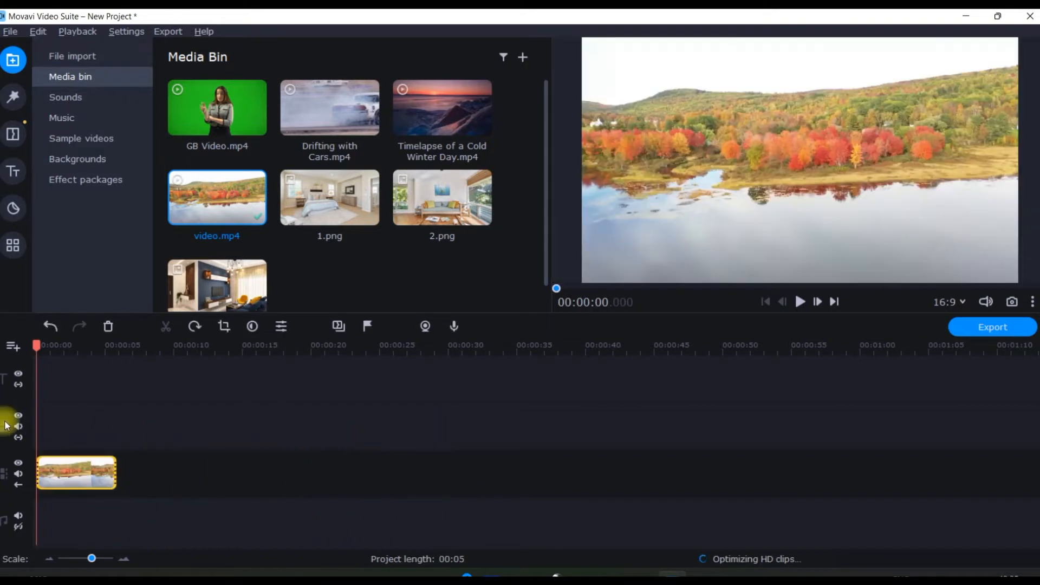
right_click(11, 425)
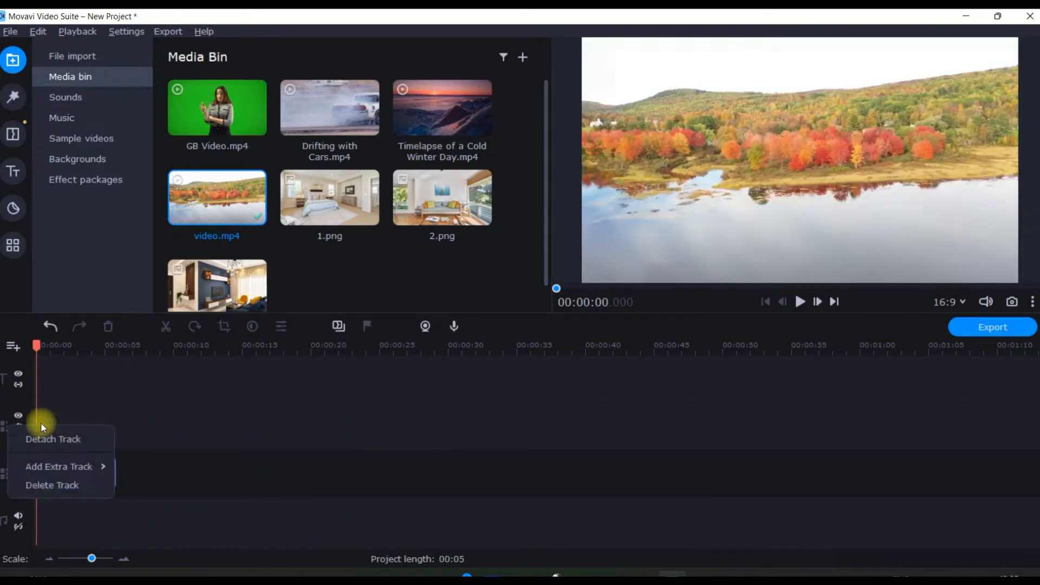
left_click(62, 482)
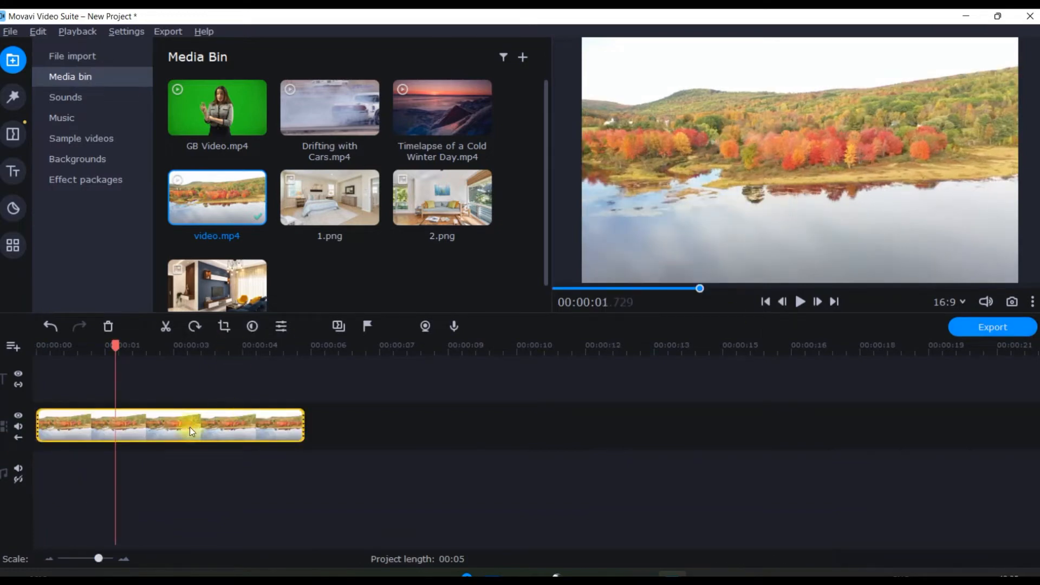
Split the video.mp4 clip at 00:00:02.400.
left_click_drag(117, 343, 145, 347)
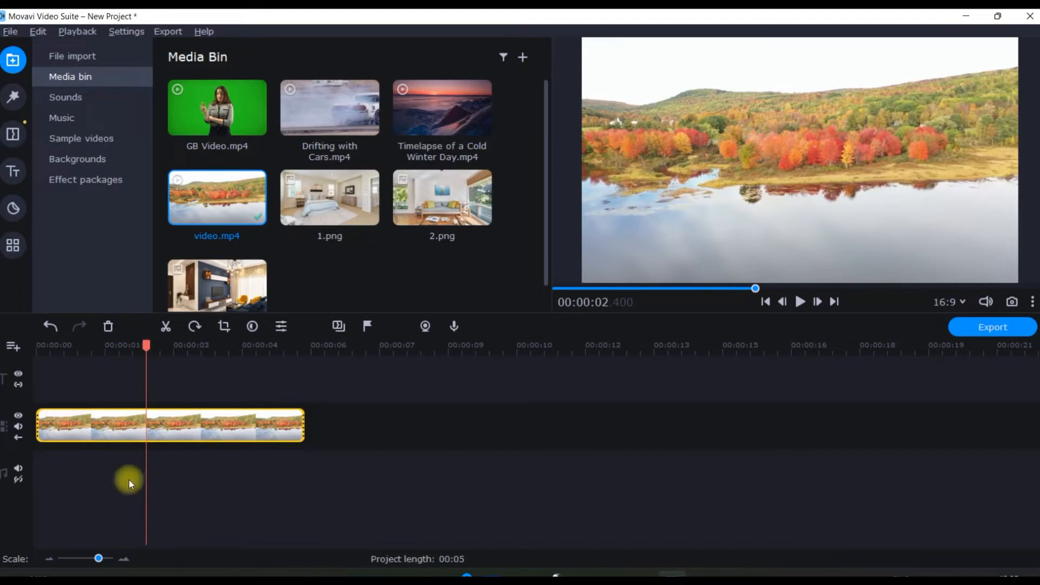
right_click(153, 428)
left_click(219, 198)
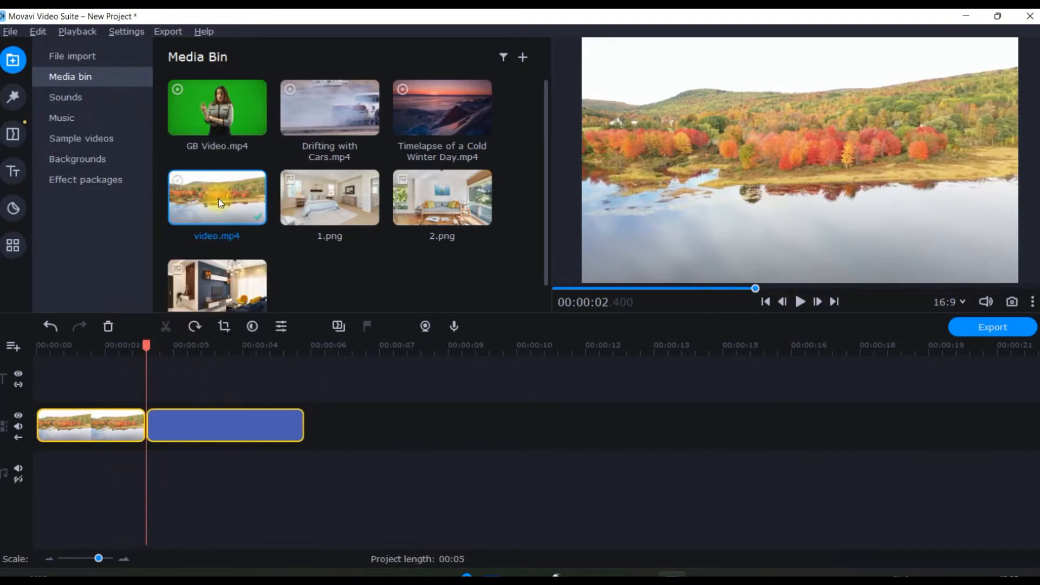
Split the second video.mp4 segment at 00:00:04.770.
left_click_drag(147, 345, 242, 362)
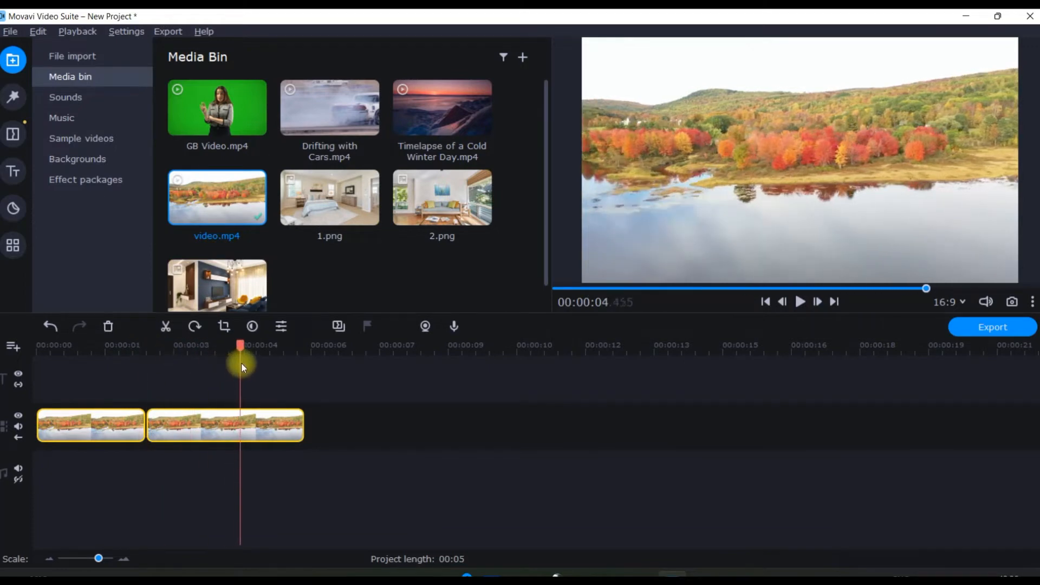
left_click(261, 427)
mouse_move(260, 347)
left_mouse_down()
mouse_move(241, 347)
mouse_move(254, 347)
left_mouse_up()
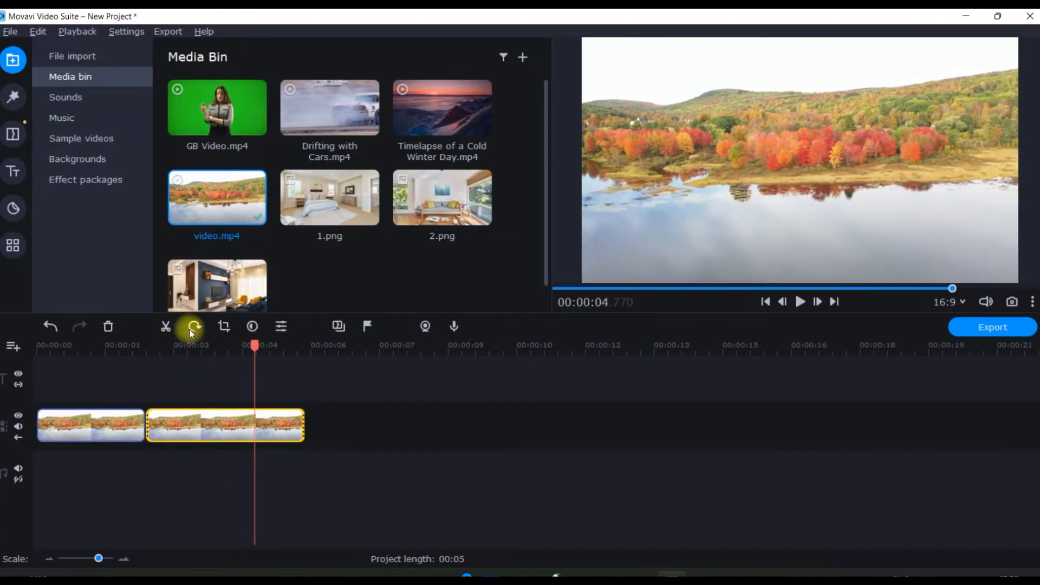
left_click(166, 325)
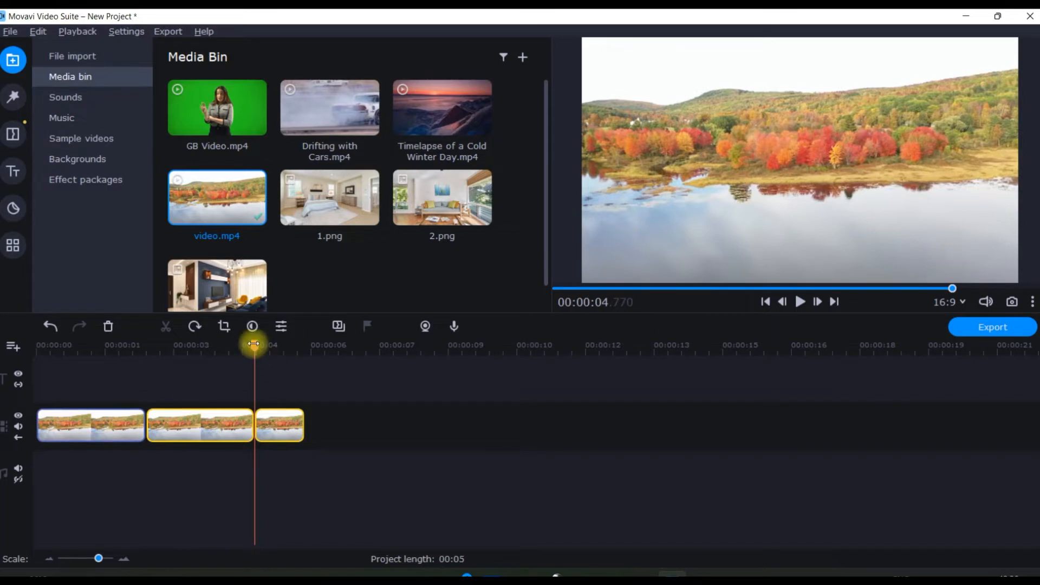
Delete the middle segment of the split video.mp4 clip and undo the deletion.
left_click_drag(252, 341, 3, 409)
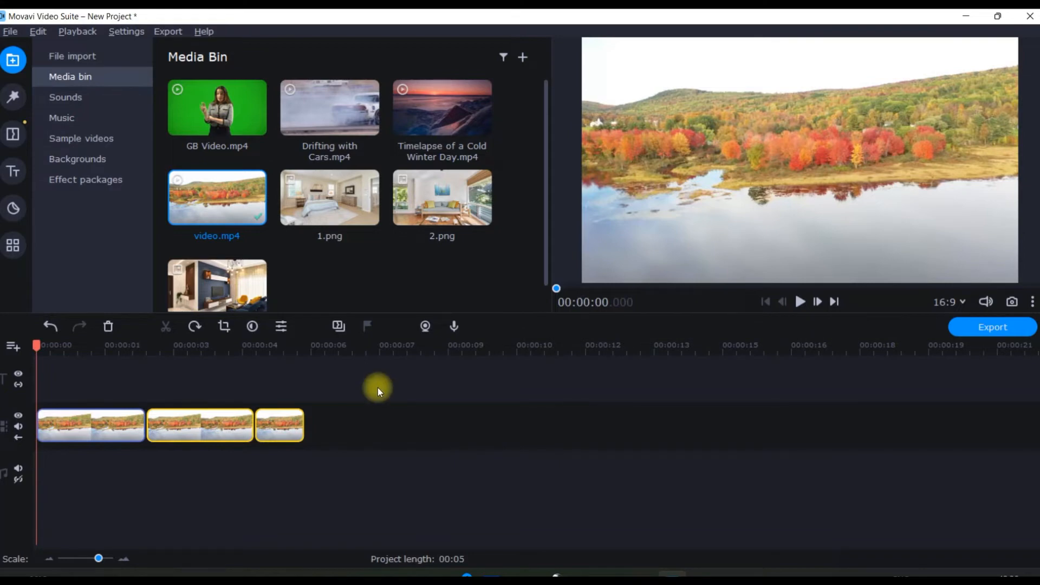
left_click(205, 418)
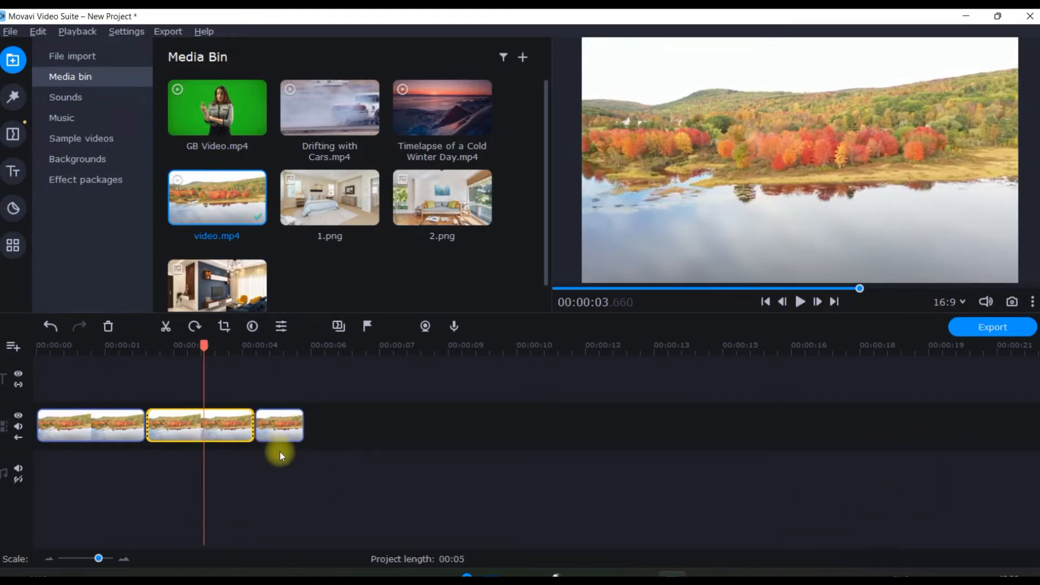
left_click(231, 431)
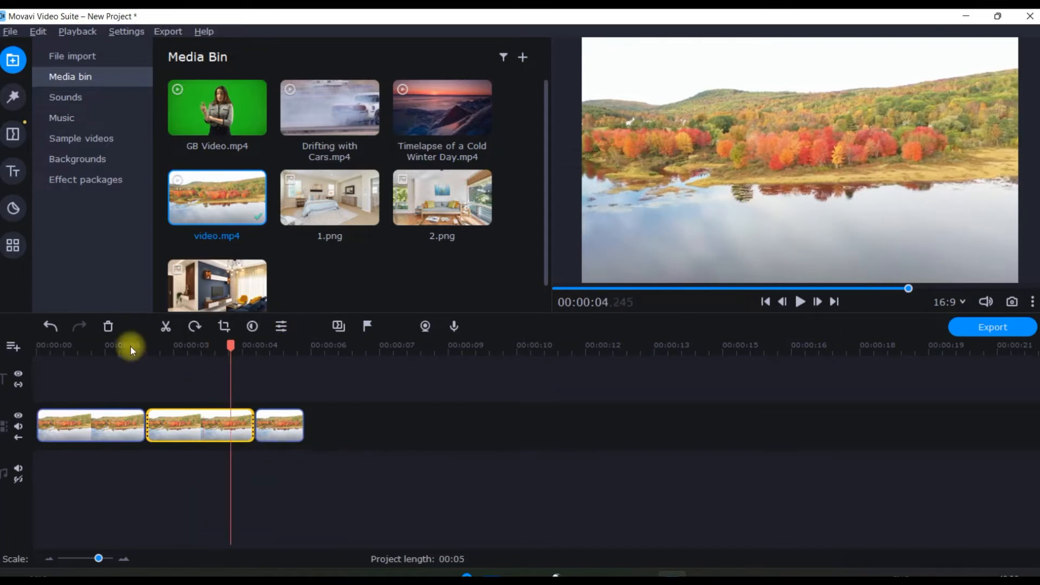
left_click(109, 324)
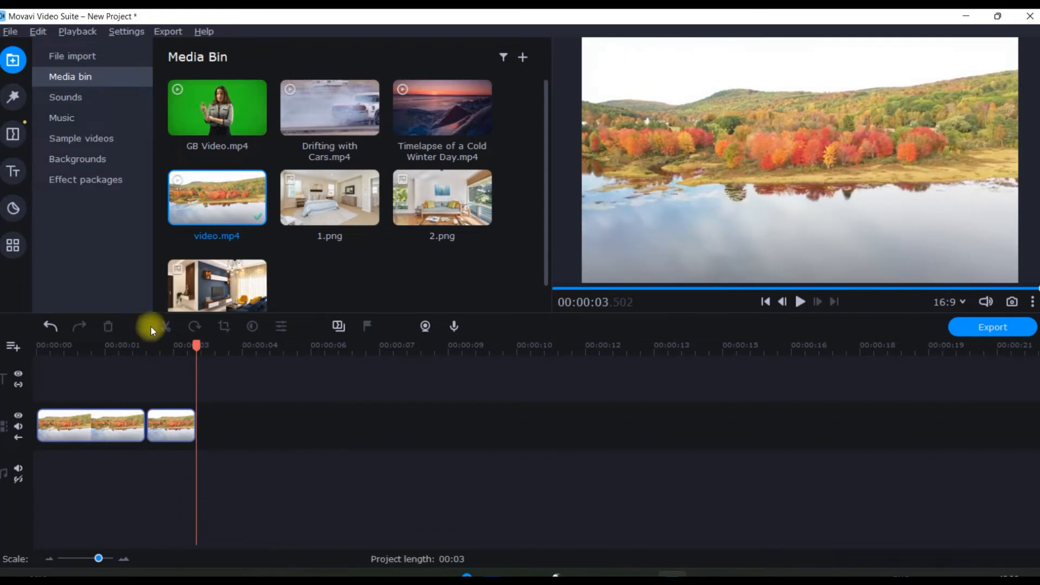
left_click(50, 325)
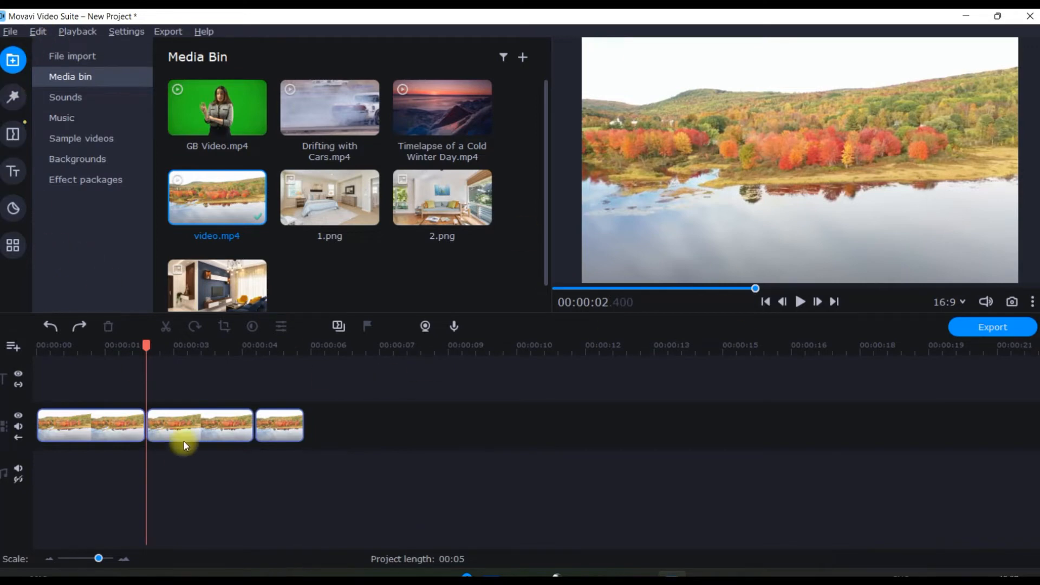
left_click(114, 427)
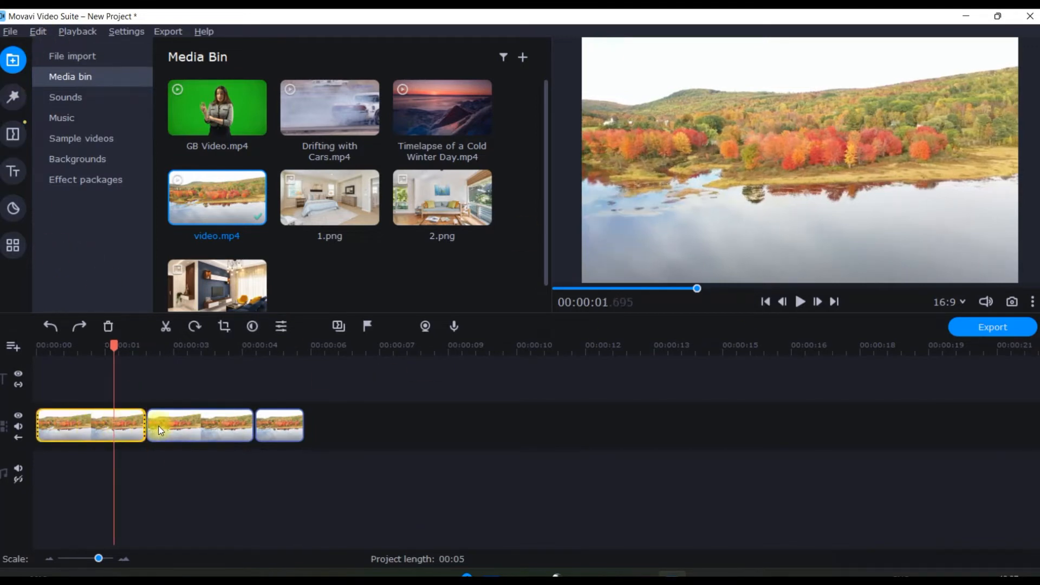
left_click(160, 430)
left_click(78, 425)
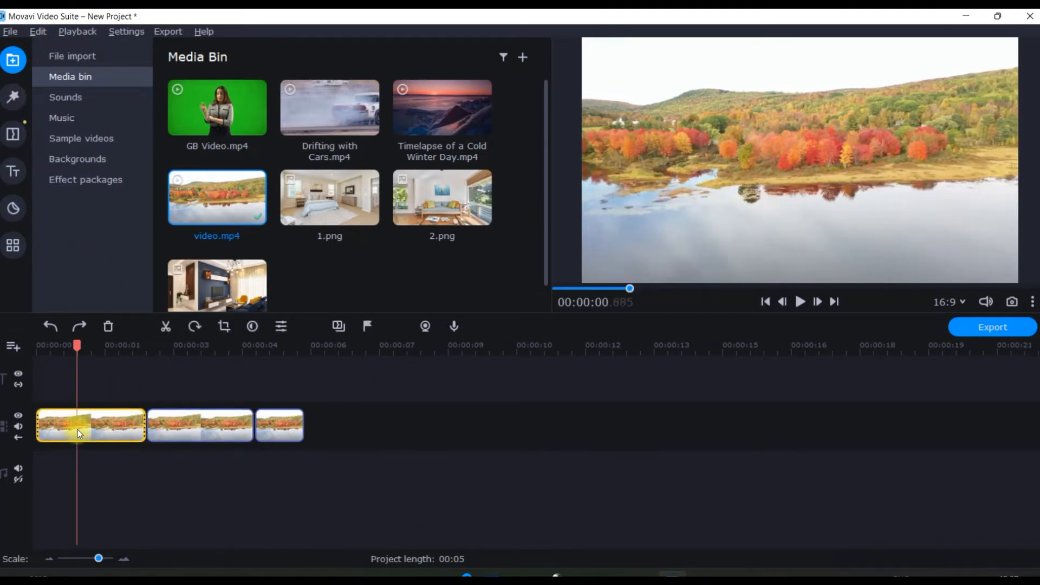
left_click(167, 431)
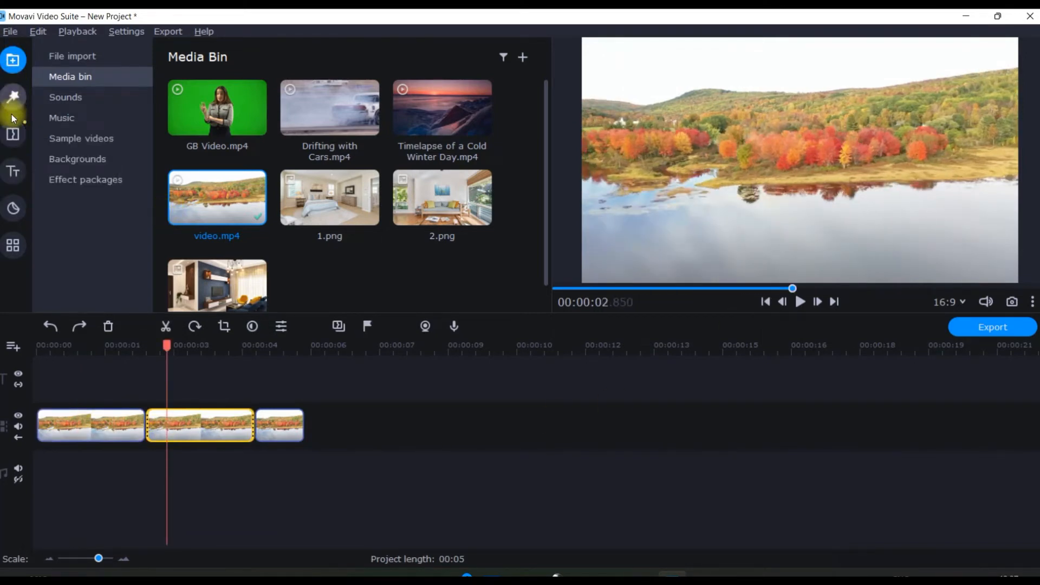
Add the Cube transition between the first and second video.mp4 segments.
left_click(15, 136)
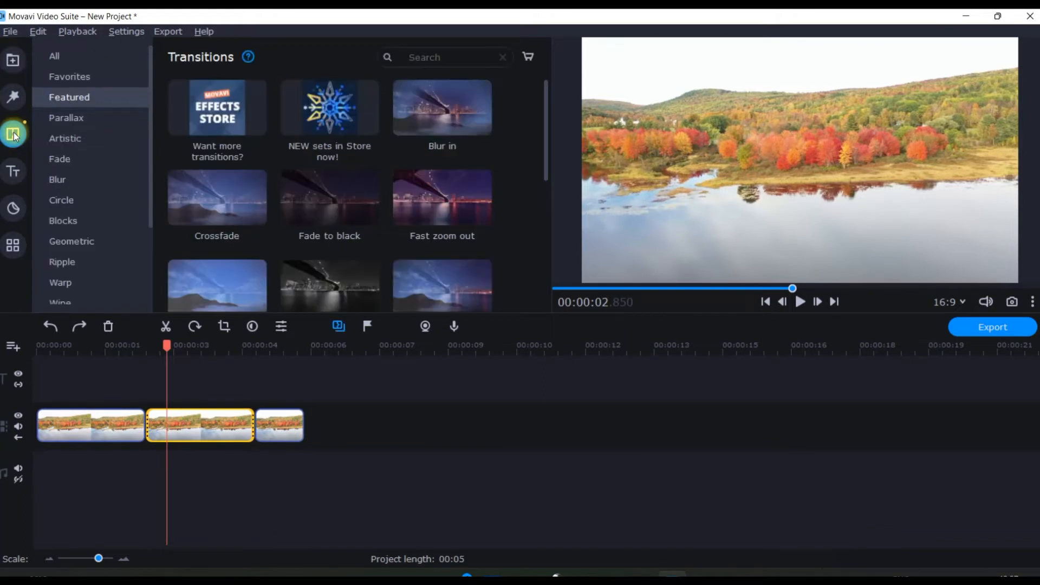
left_click(70, 60)
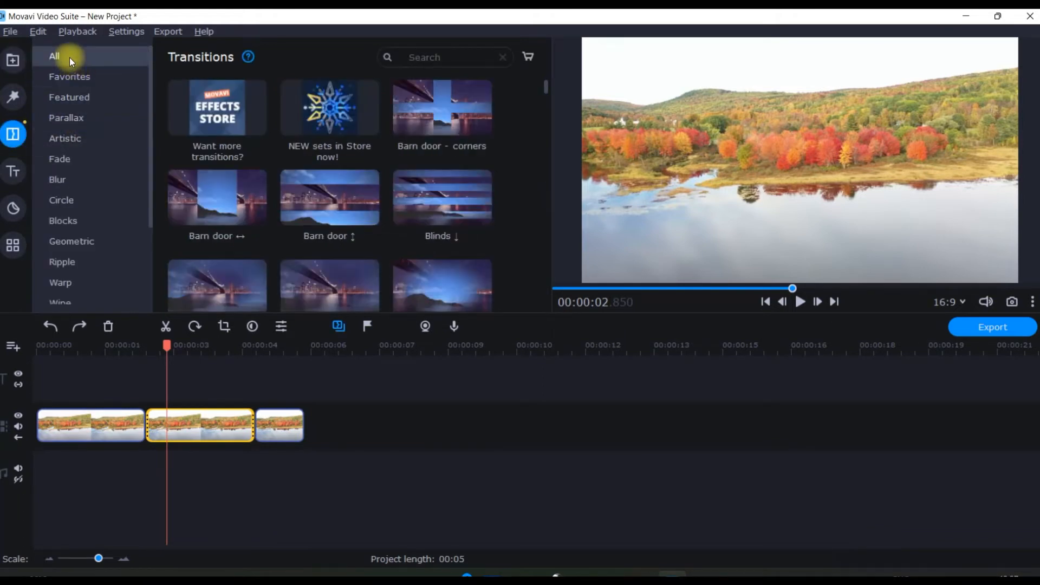
scroll(343, 167, "down", 8)
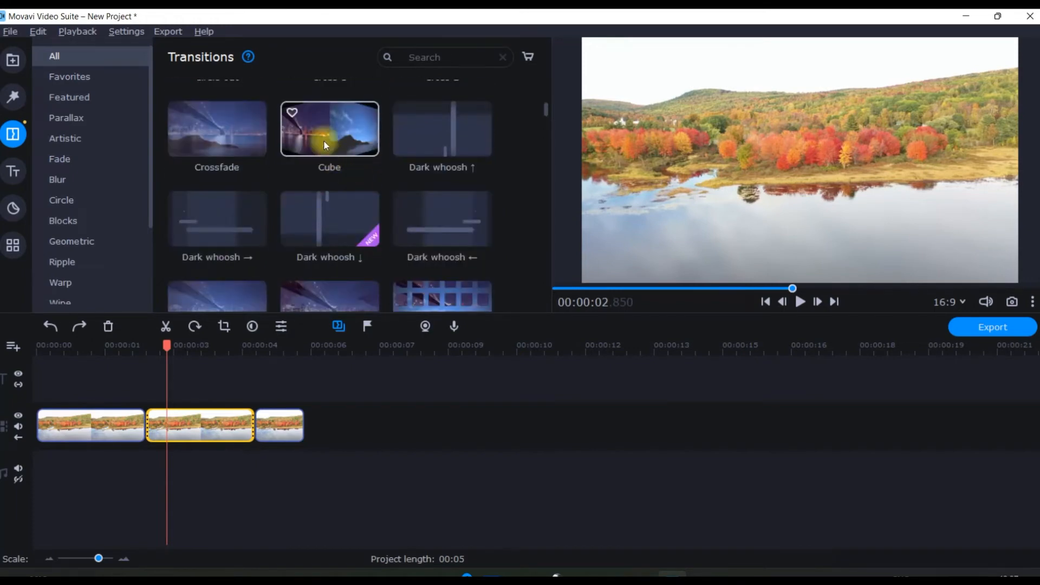
mouse_move(318, 128)
left_mouse_down()
mouse_move(282, 258)
mouse_move(105, 414)
mouse_move(143, 414)
left_mouse_up()
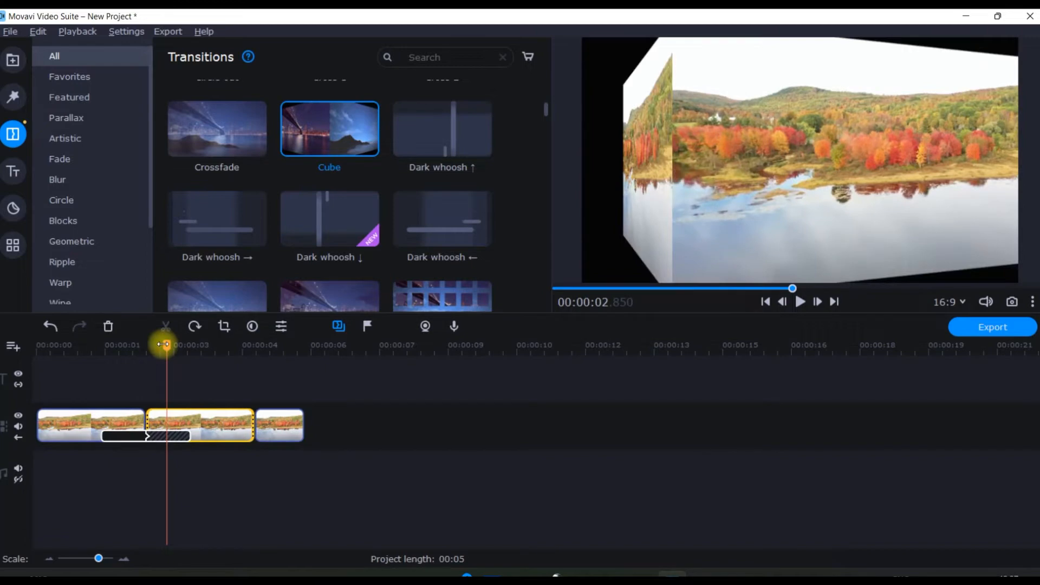
Play the timeline from the start to preview the Cube transition between the first two segments.
left_click(40, 344)
left_click(800, 302)
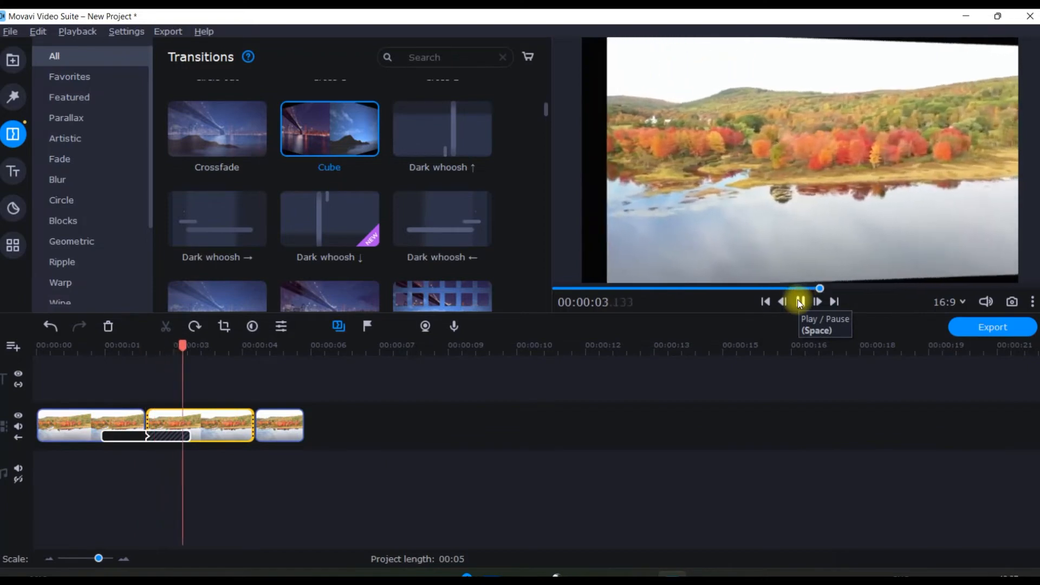
left_click(799, 302)
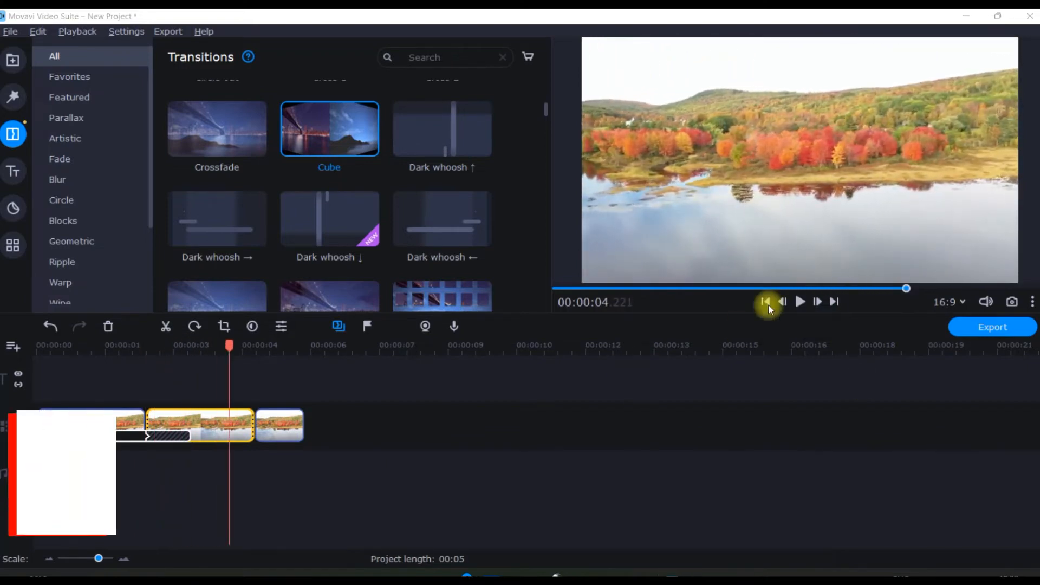
Place Timelapse of a Cold Winter Day.mp4 on an overlay track above the video.mp4 segments and shorten it to 00:00:05.925.
left_click(11, 62)
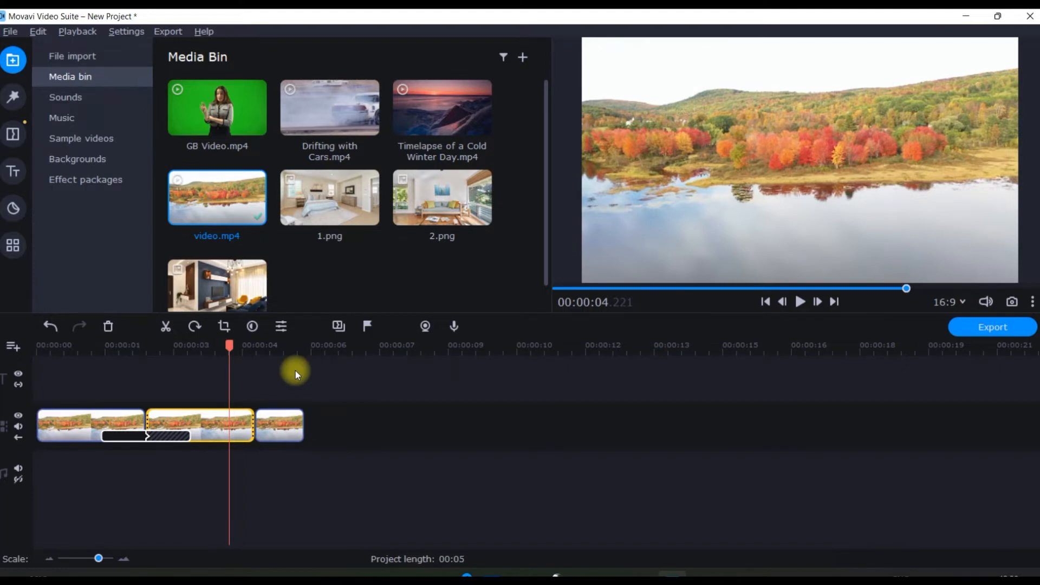
left_click(800, 302)
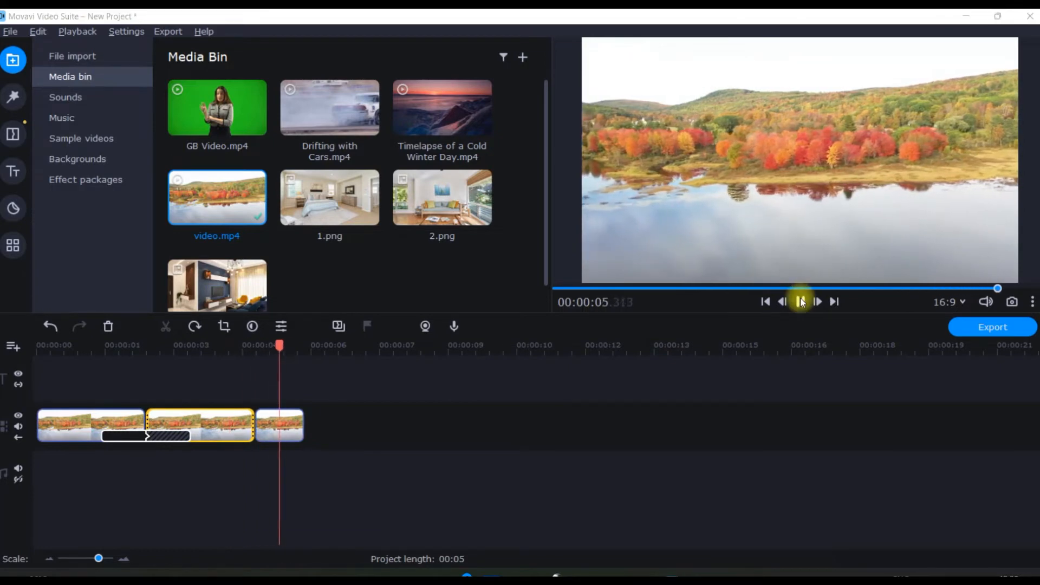
left_click_drag(442, 109, 134, 358)
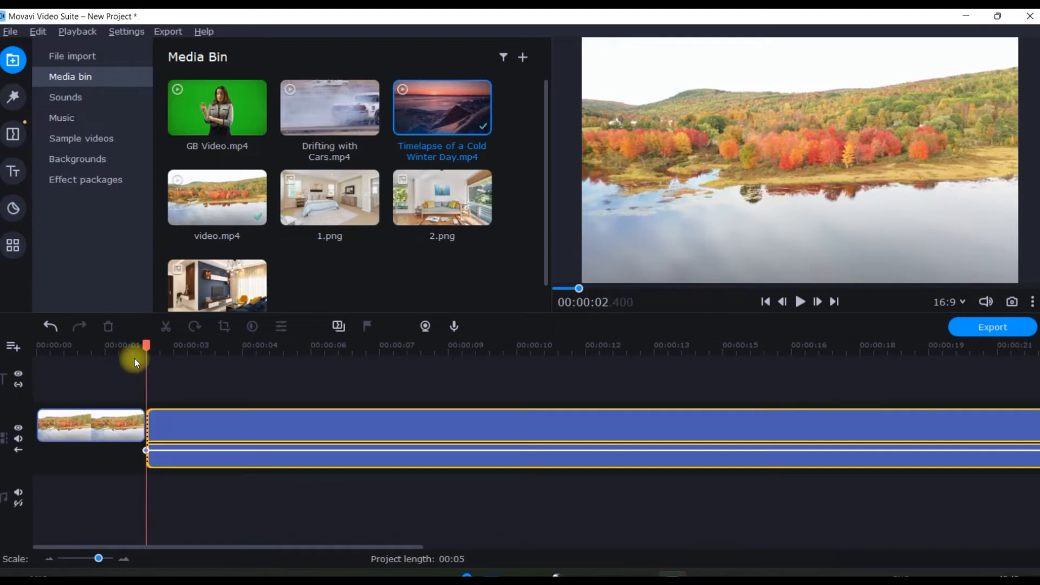
left_click(189, 455)
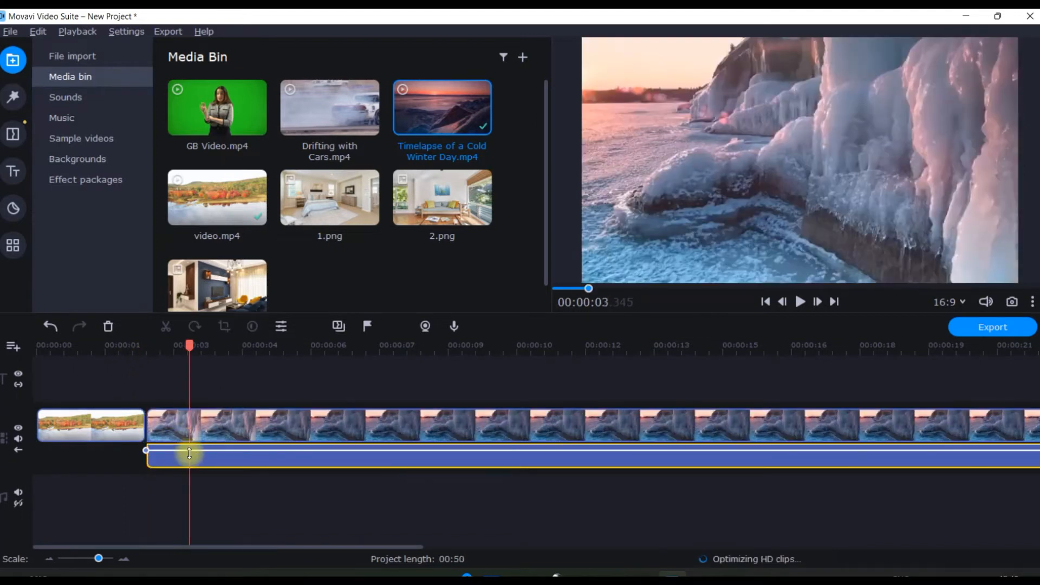
left_click_drag(650, 344, 512, 368)
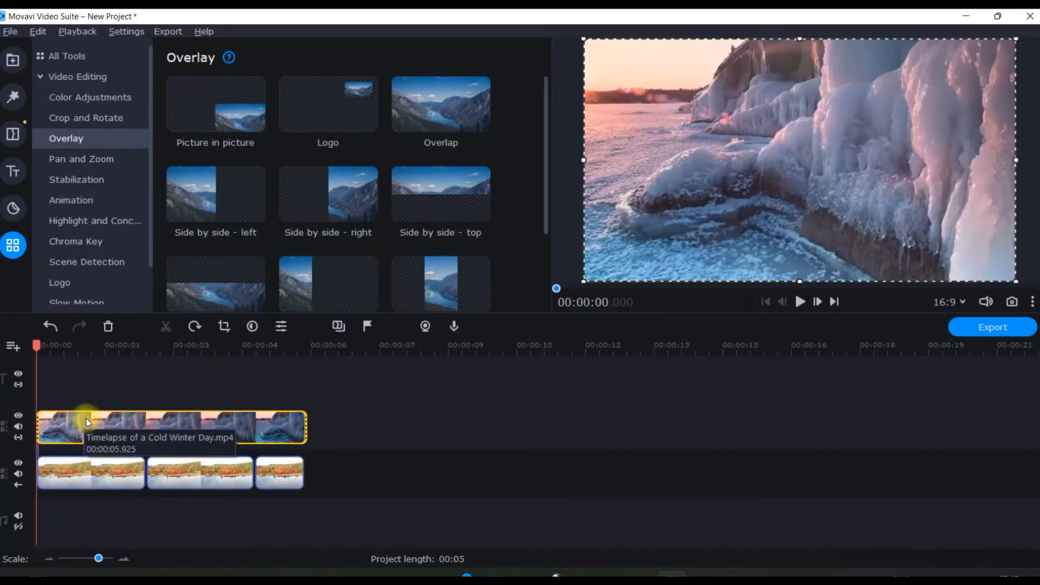
Move the overlaid timelapse clip to start at 00:00:01.200 and trim its end to 00:00:04.770.
left_click_drag(89, 419, 144, 421)
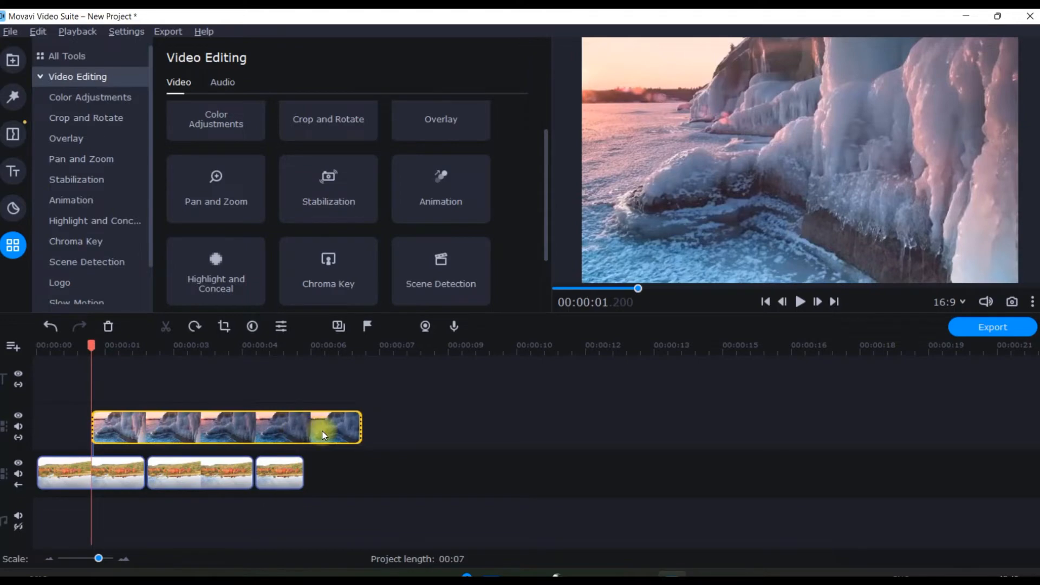
left_click_drag(361, 428, 253, 434)
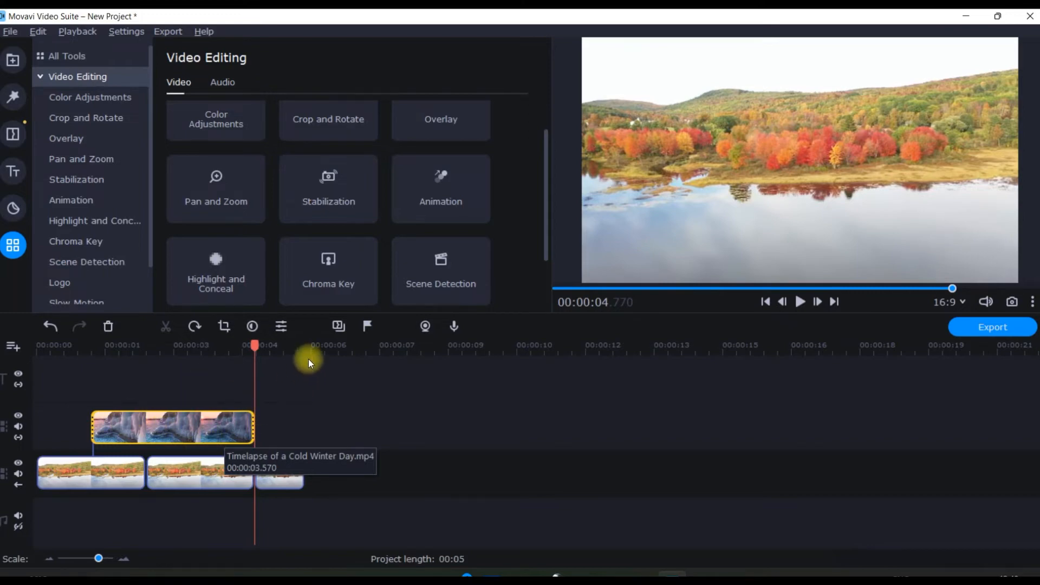
Apply the Zoom in animation preset at the beginning of the overlaid timelapse clip.
left_click(130, 428)
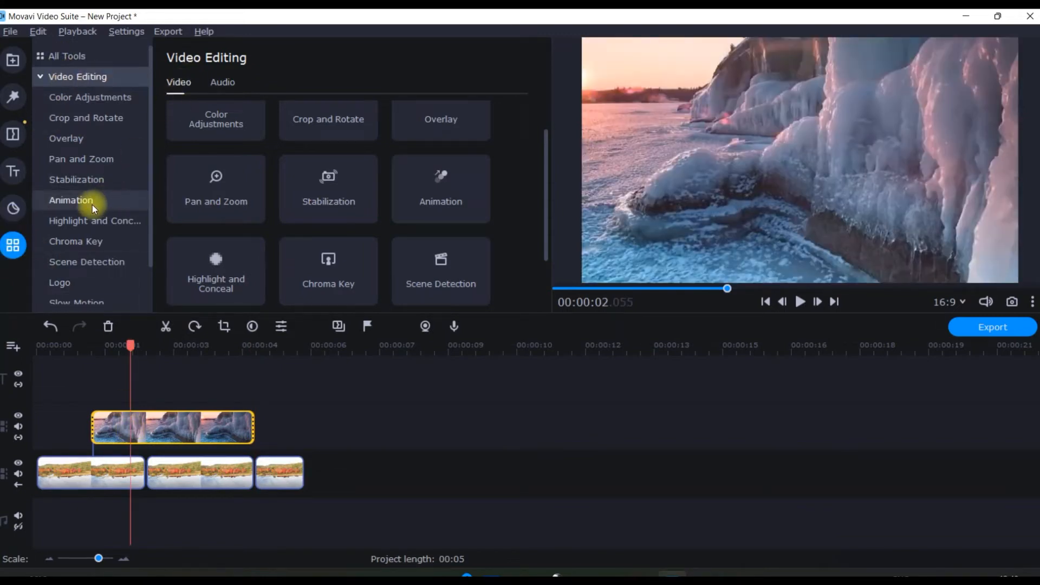
scroll(263, 171, "up", 1)
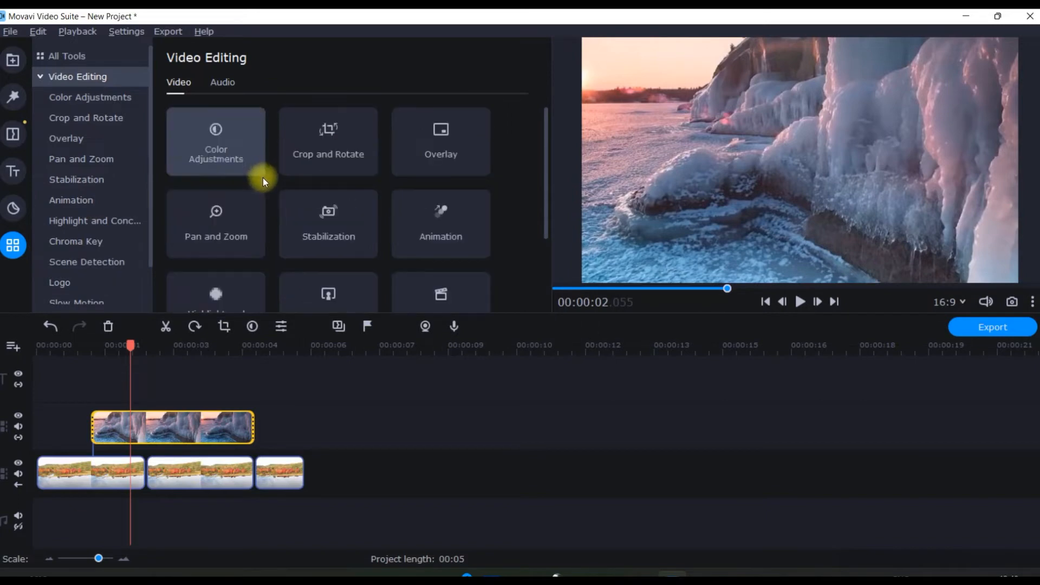
left_click(439, 230)
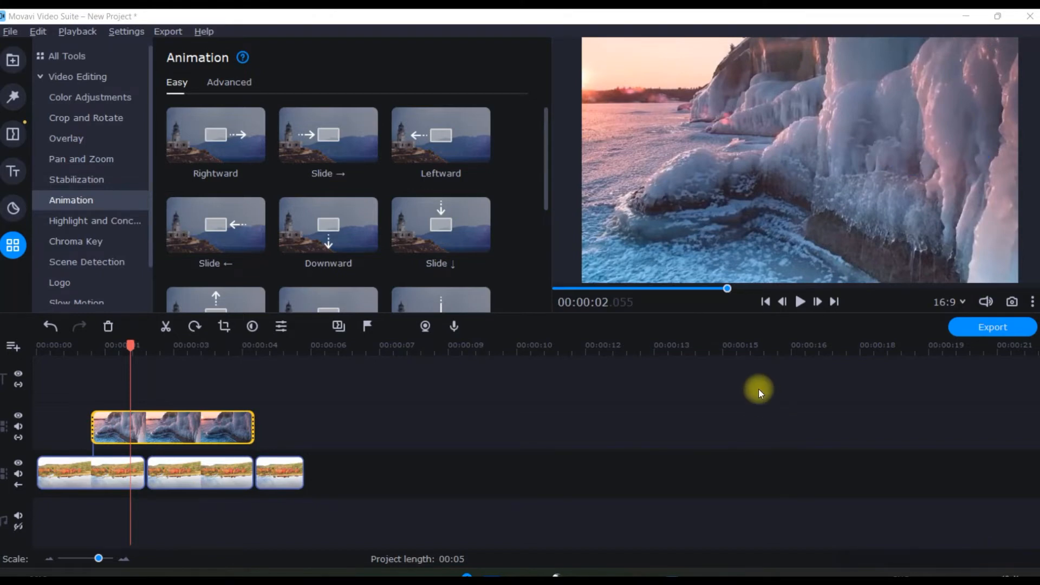
left_click(225, 83)
left_click(175, 84)
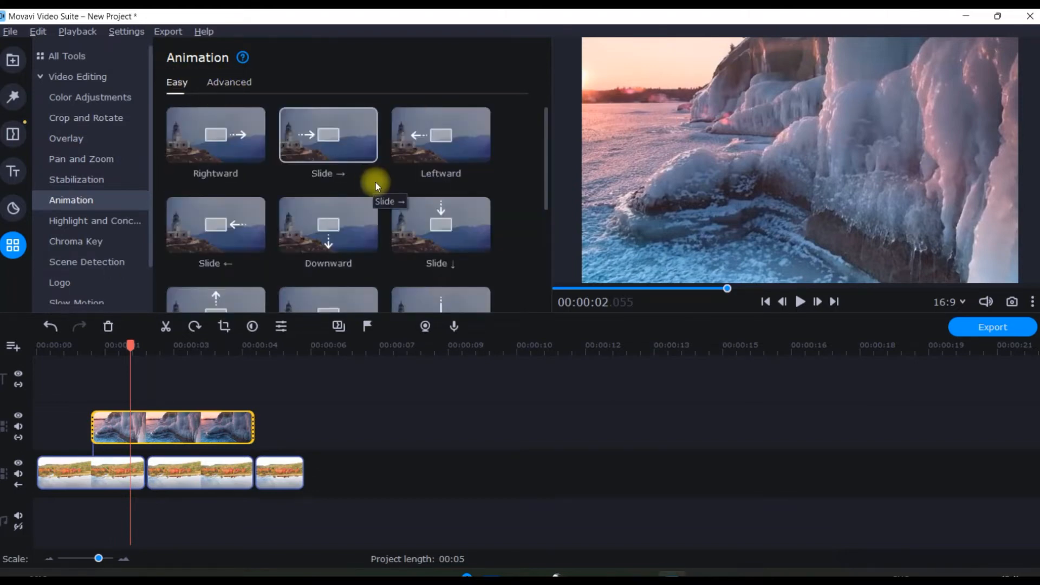
scroll(411, 177, "down", 5)
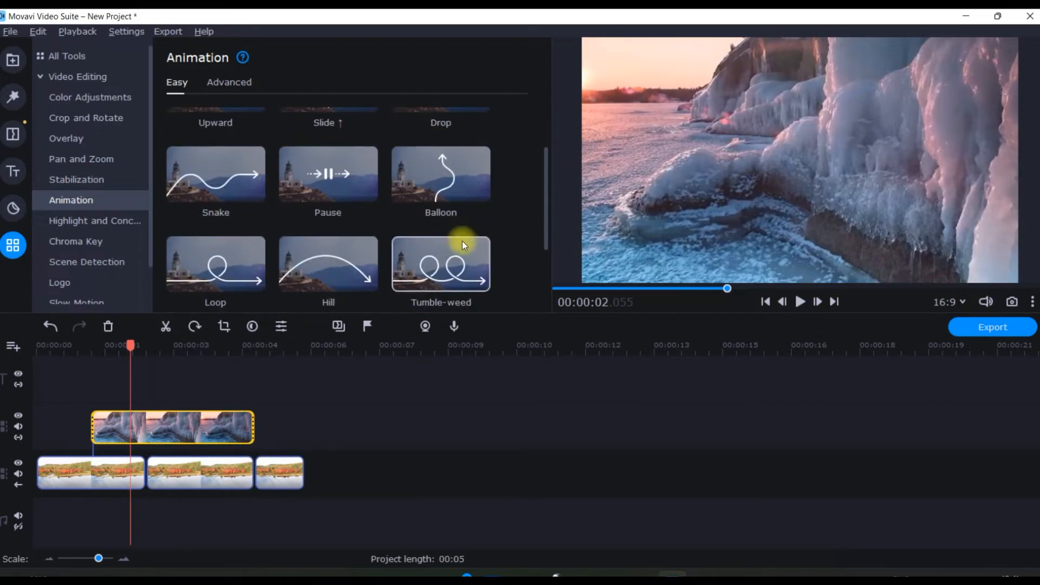
scroll(382, 179, "down", 2)
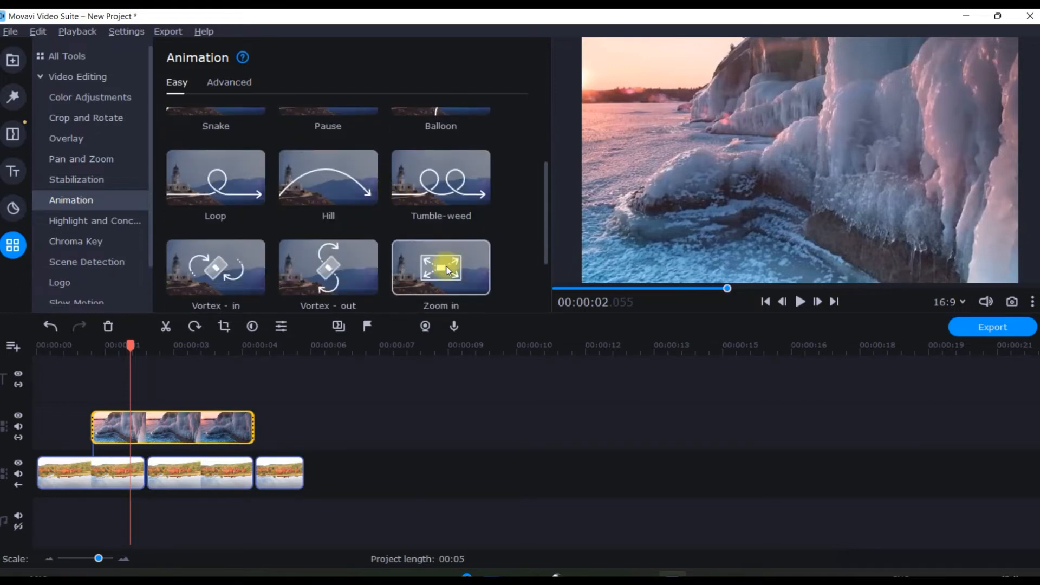
scroll(447, 271, "down", 1)
left_click_drag(441, 238, 94, 417)
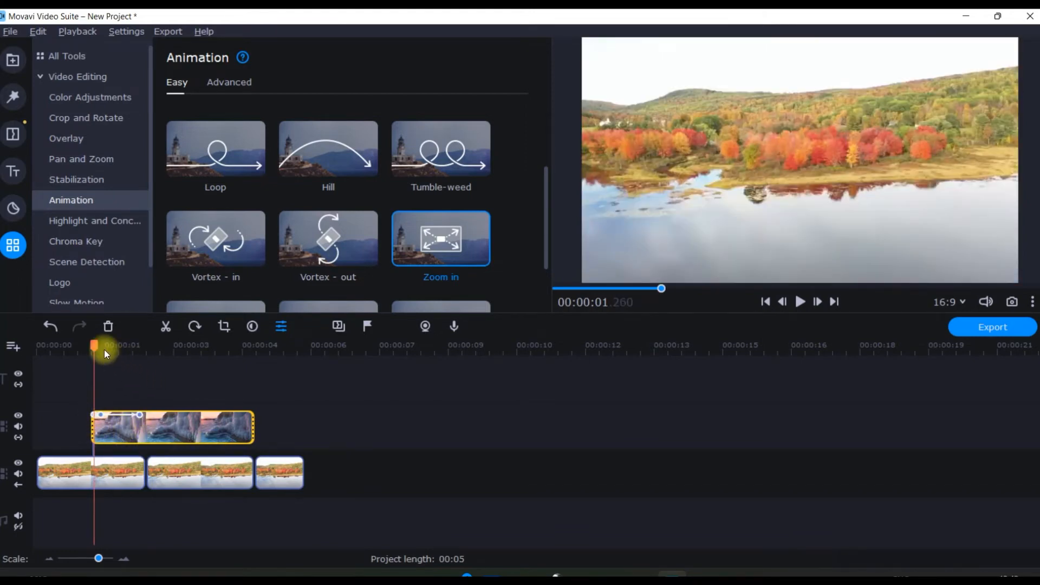
Shorten the Zoom in animation by moving its end keyframe on the timelapse clip to 00:00:01.975.
left_click_drag(93, 345, 91, 345)
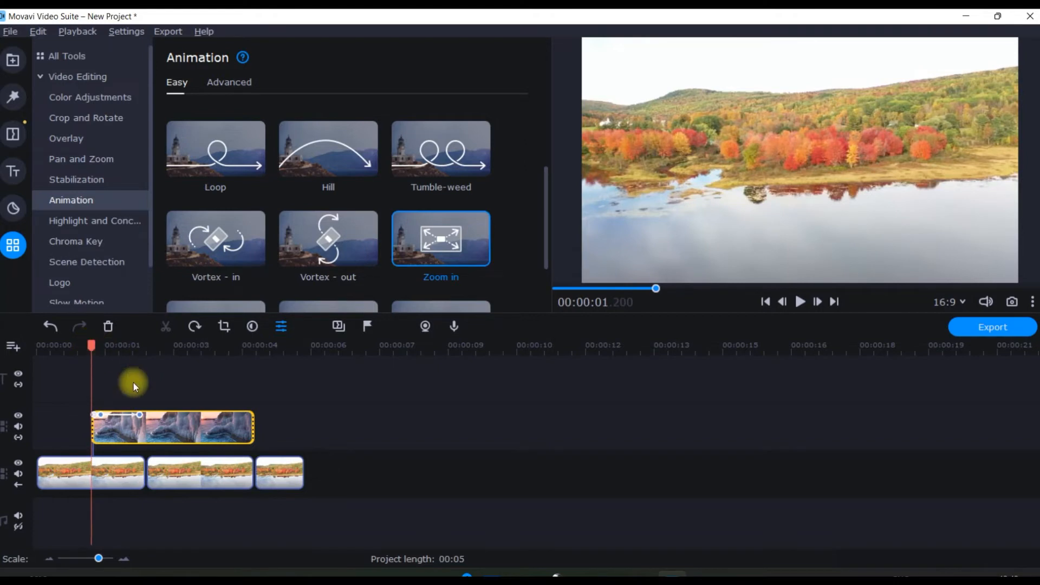
left_click(139, 414)
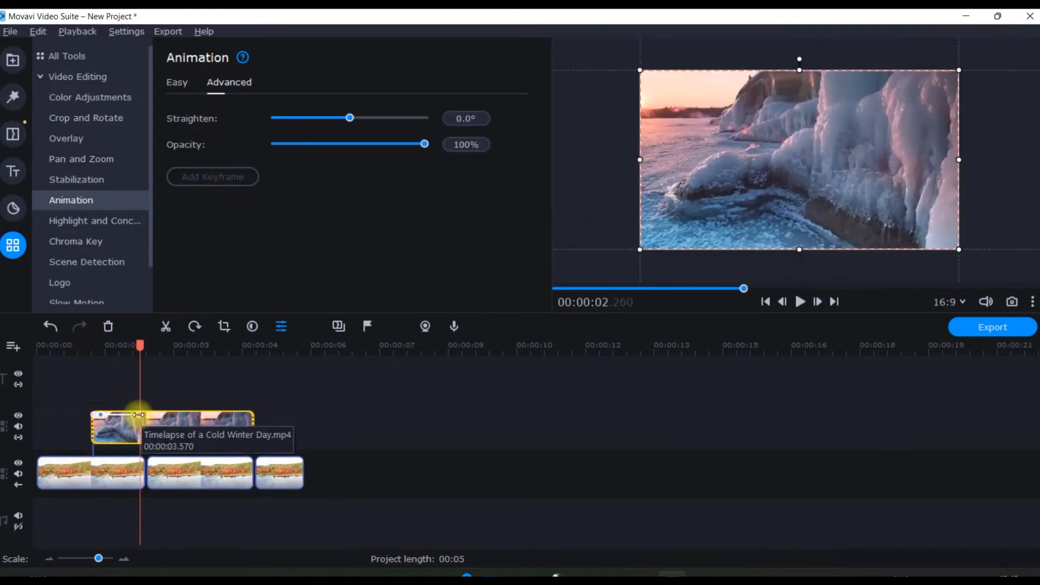
left_click_drag(138, 414, 127, 414)
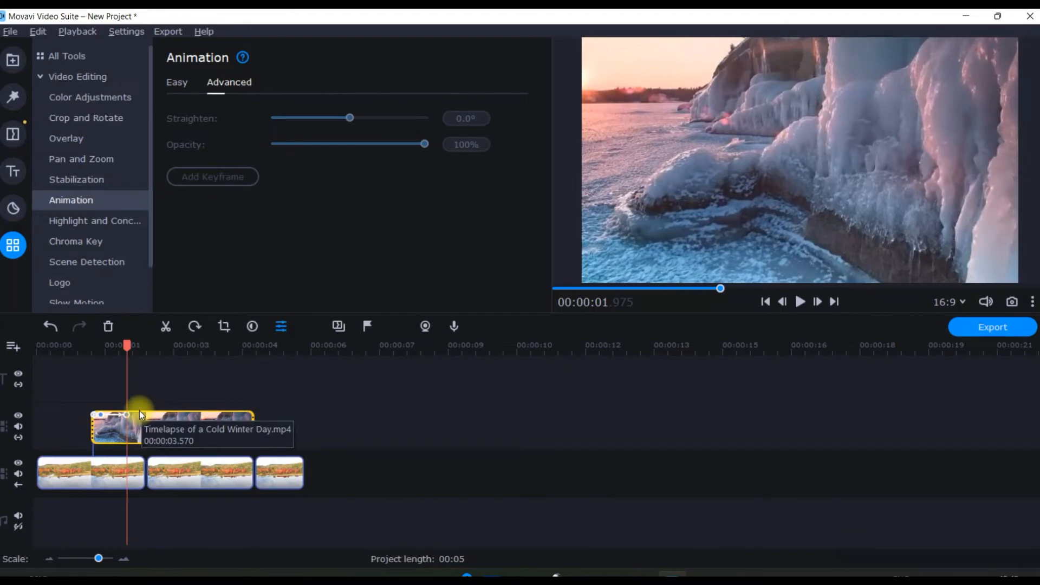
Play the timeline from just before the timelapse clip to preview the Zoom in animation.
left_click_drag(126, 343, 79, 346)
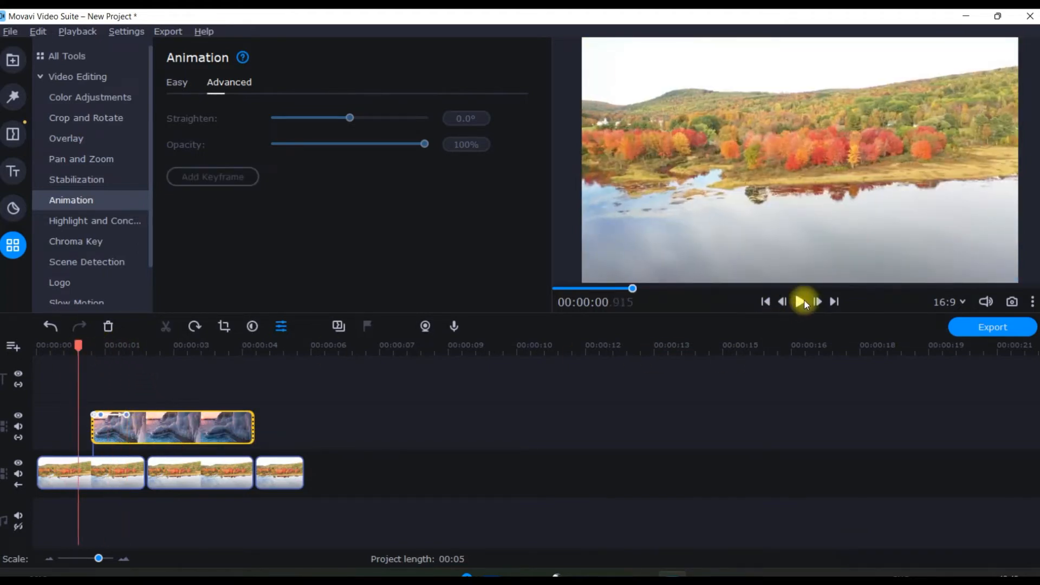
left_click(798, 301)
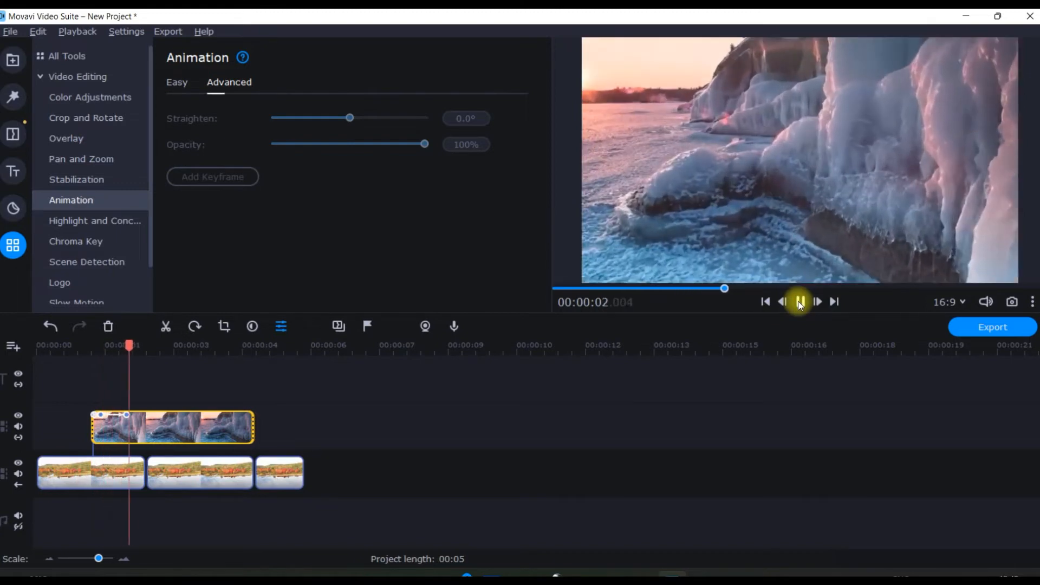
left_click(799, 301)
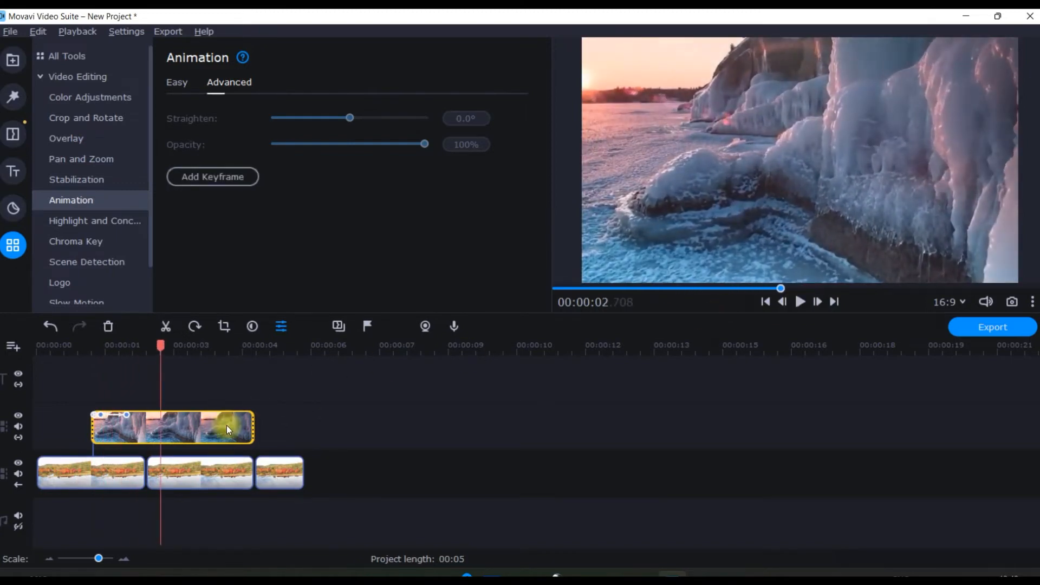
Apply the Zoom out animation preset near the timelapse clip's end and move its first keyframe to 00:00:04.275.
left_click(178, 84)
scroll(400, 234, "down", 1)
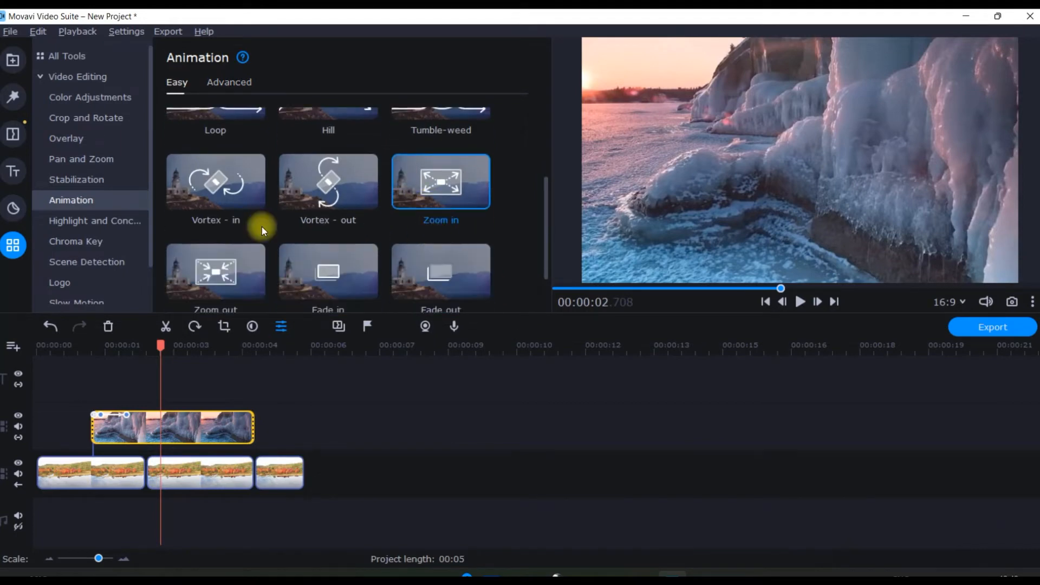
left_click_drag(223, 271, 227, 415)
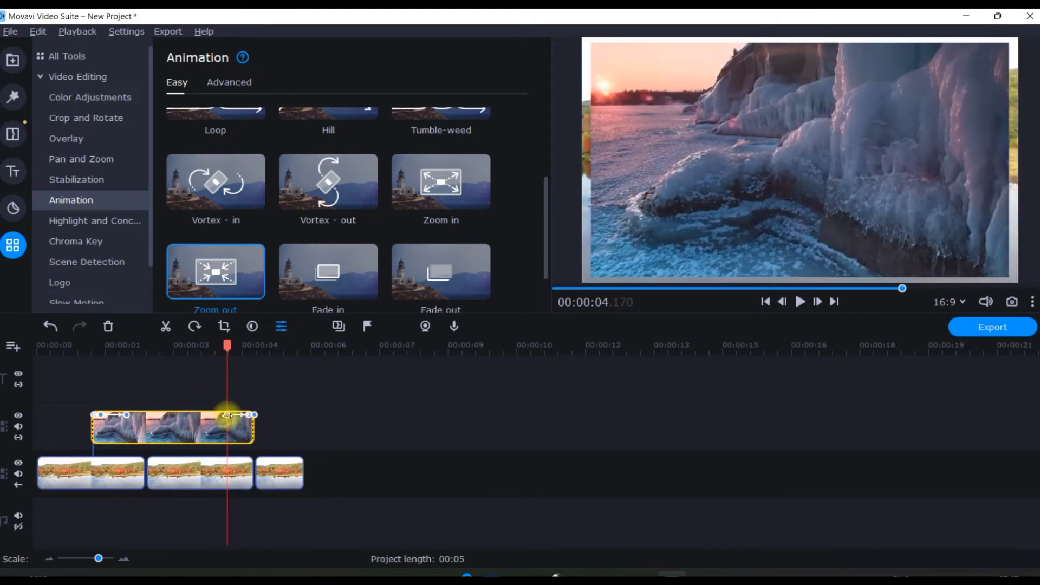
left_click_drag(228, 415, 232, 415)
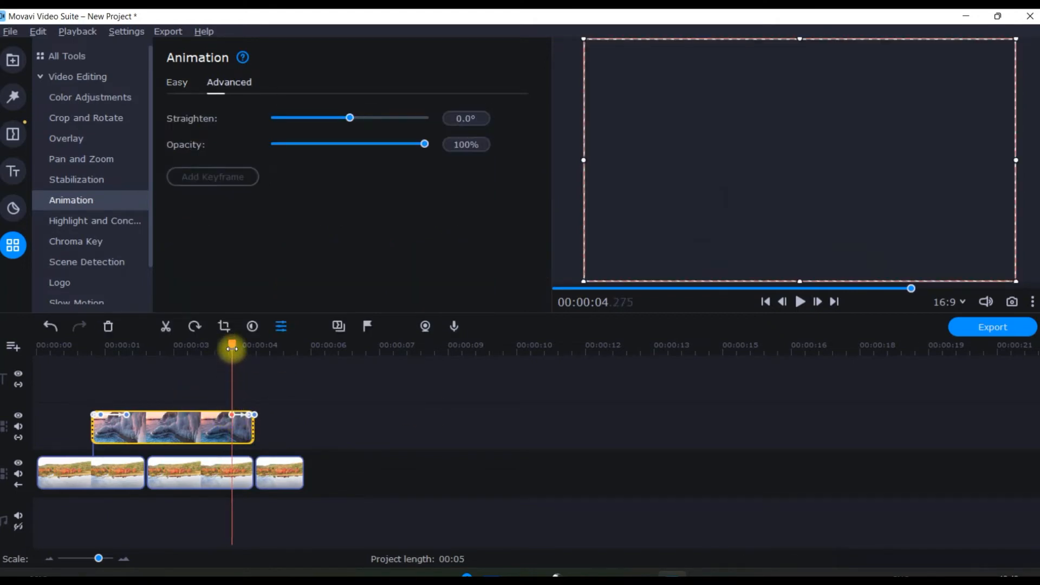
Play the timeline from 00:00:01.095 to preview both zoom animations on the timelapse clip.
left_click_drag(232, 348, 87, 349)
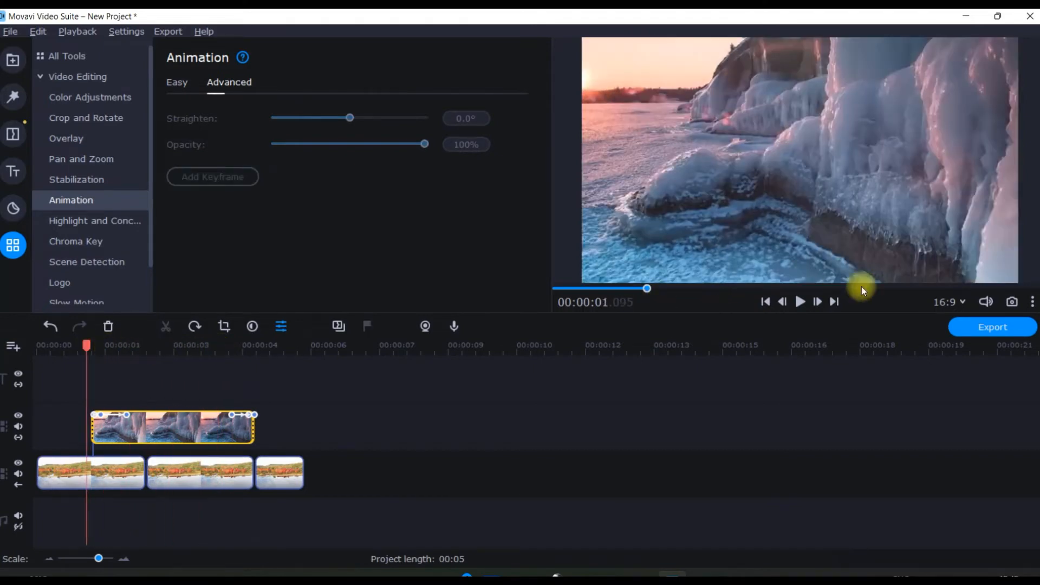
left_click(800, 302)
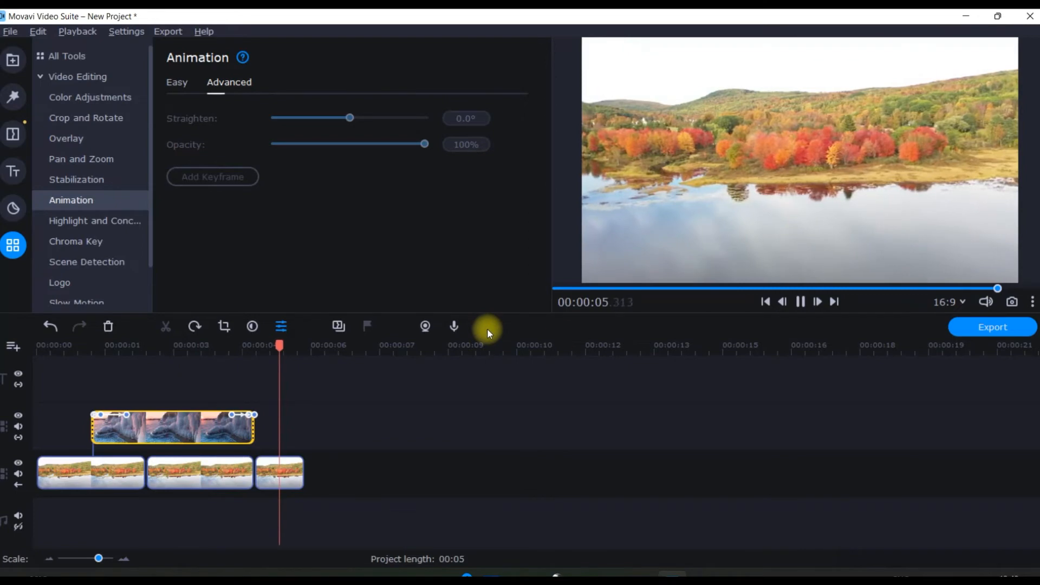
left_click(800, 302)
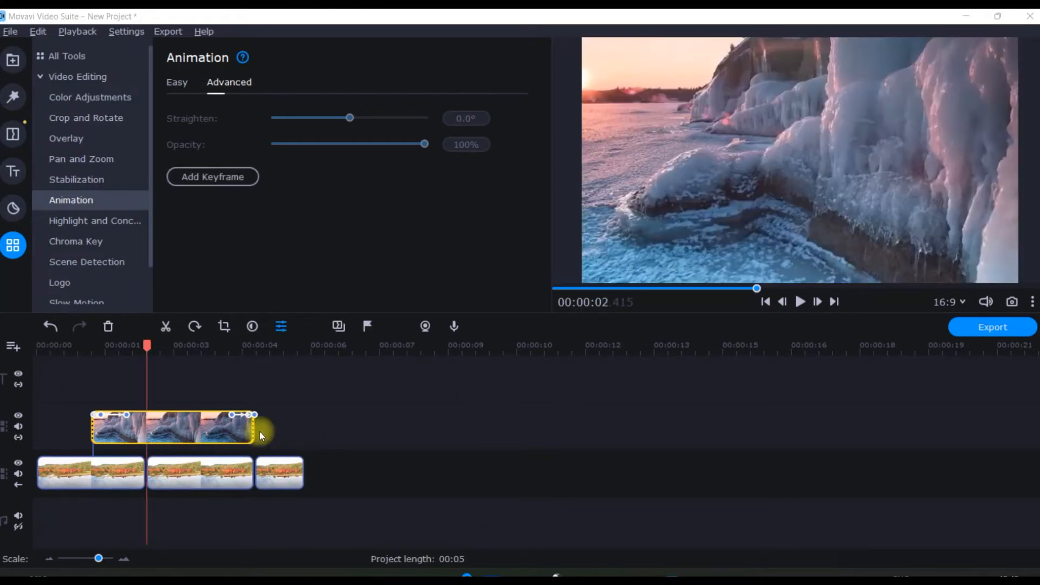
Delete the timelapse clip from the overlay track.
left_click(206, 438)
left_click(109, 327)
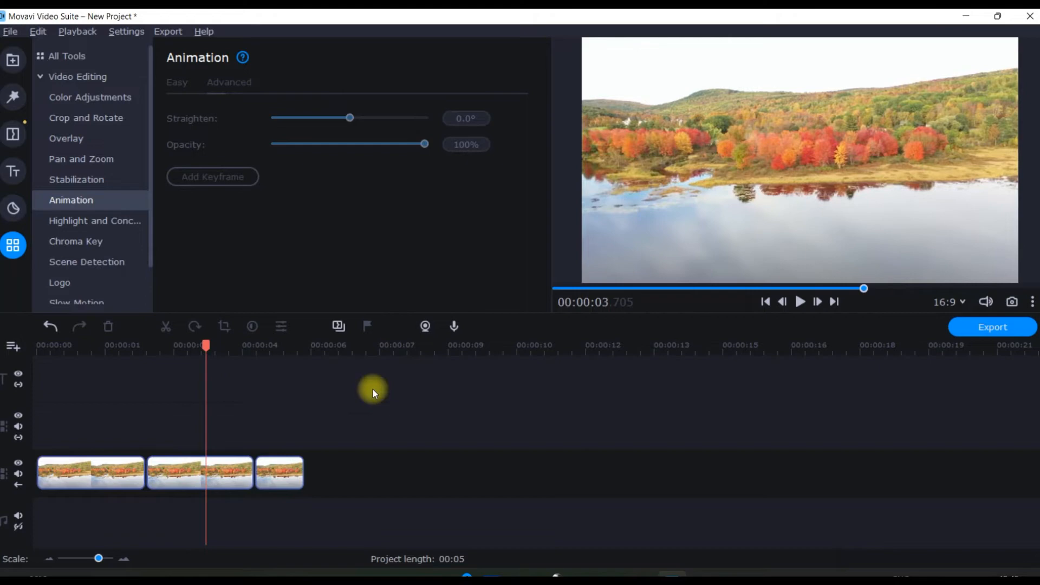
Add the favorite Simple text title to the title track above the first clip and shorten it to end at about 00:00:04.095.
left_click(13, 171)
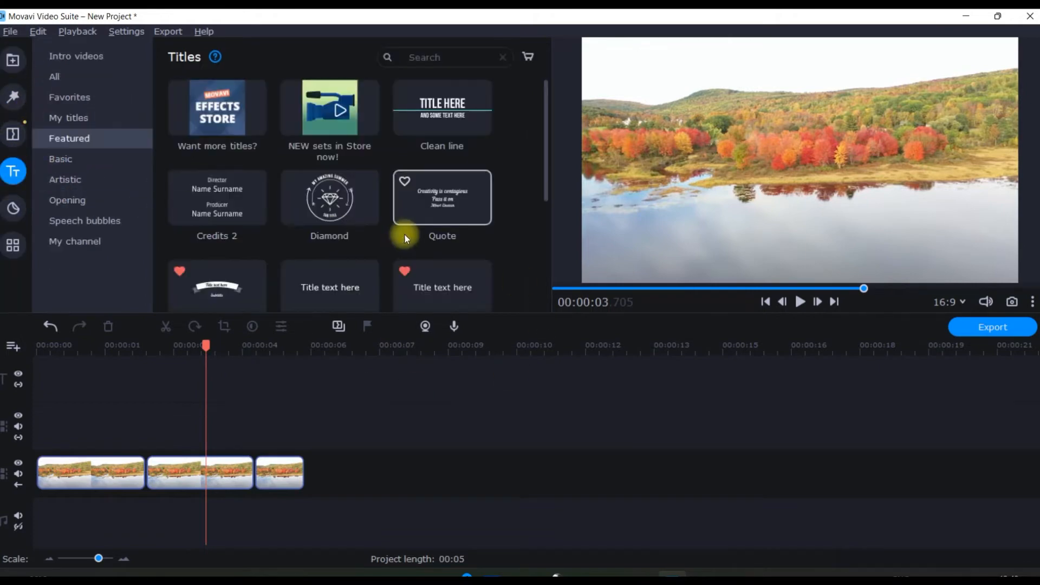
left_click(65, 97)
left_click_drag(342, 142, 148, 388)
left_click_drag(375, 386, 221, 386)
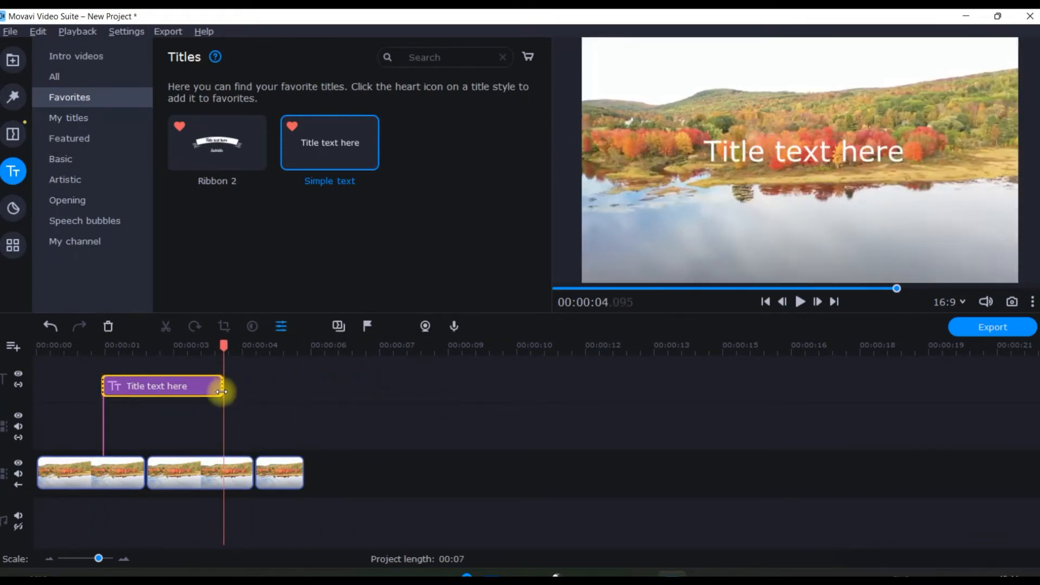
Replace the title's placeholder text with ANIMATION and format it in bold Tw Cen MT.
double_click(128, 382)
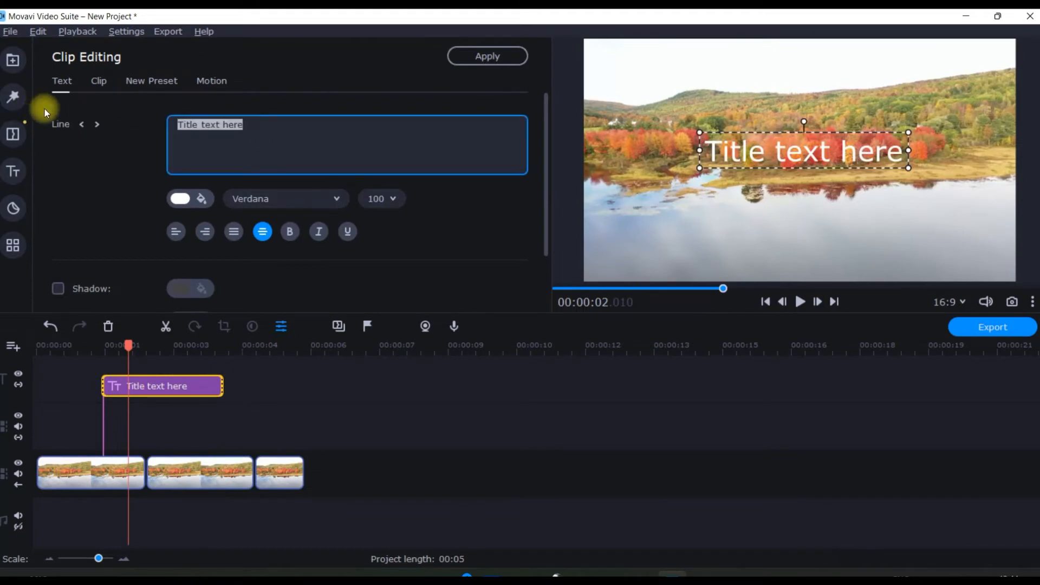
type("ANIMA")
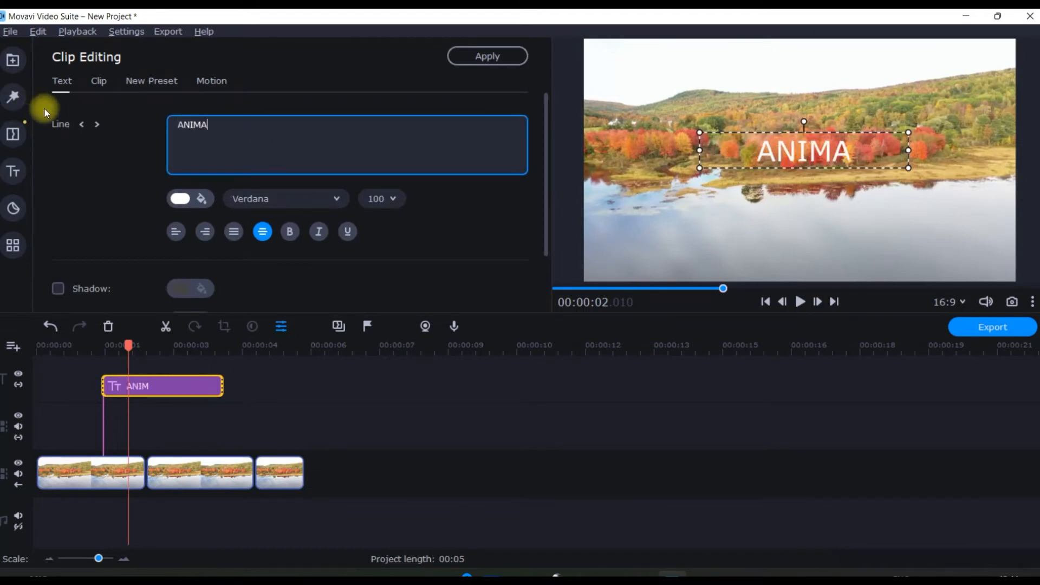
type("TION")
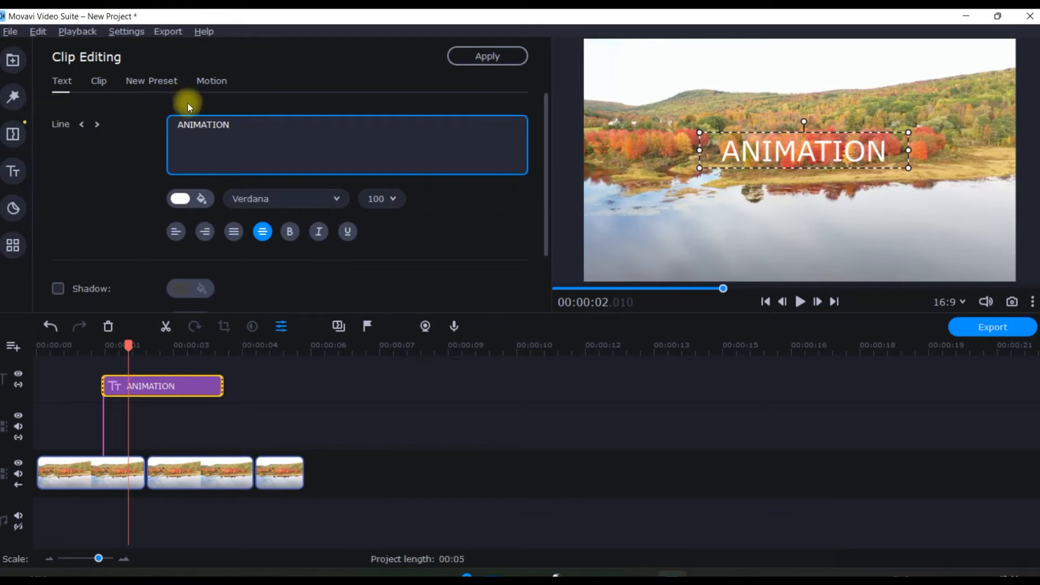
left_click(285, 202)
key("Escape")
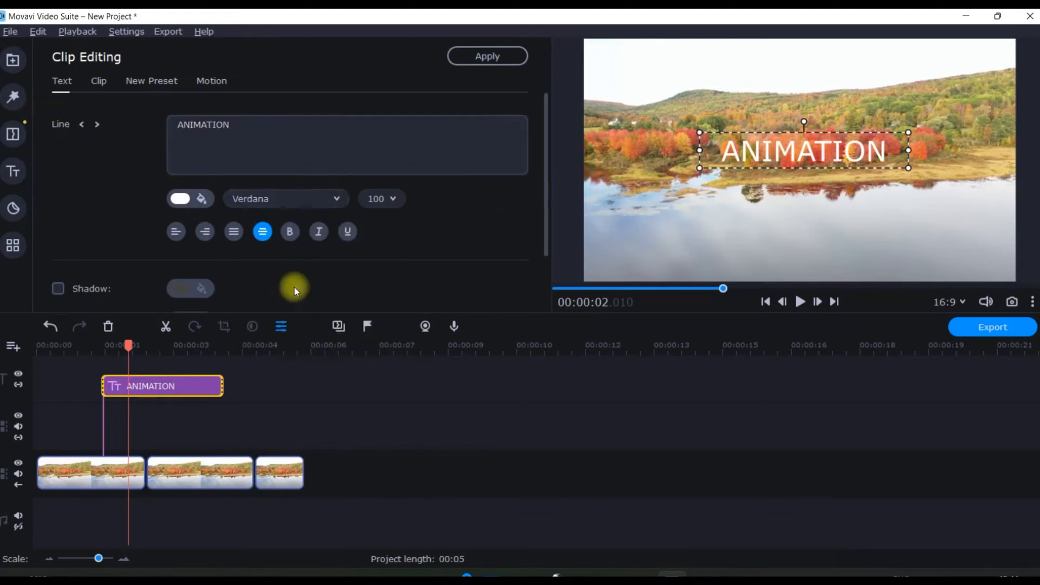
left_click(289, 234)
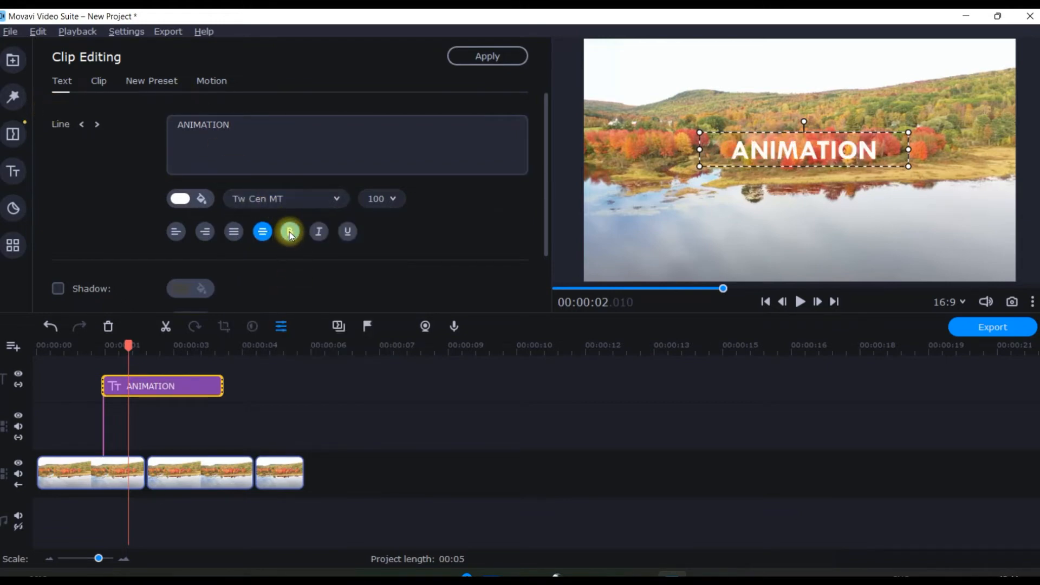
Color the title text black, then enlarge its text box and center it across the frame.
left_click(203, 199)
left_click(323, 264)
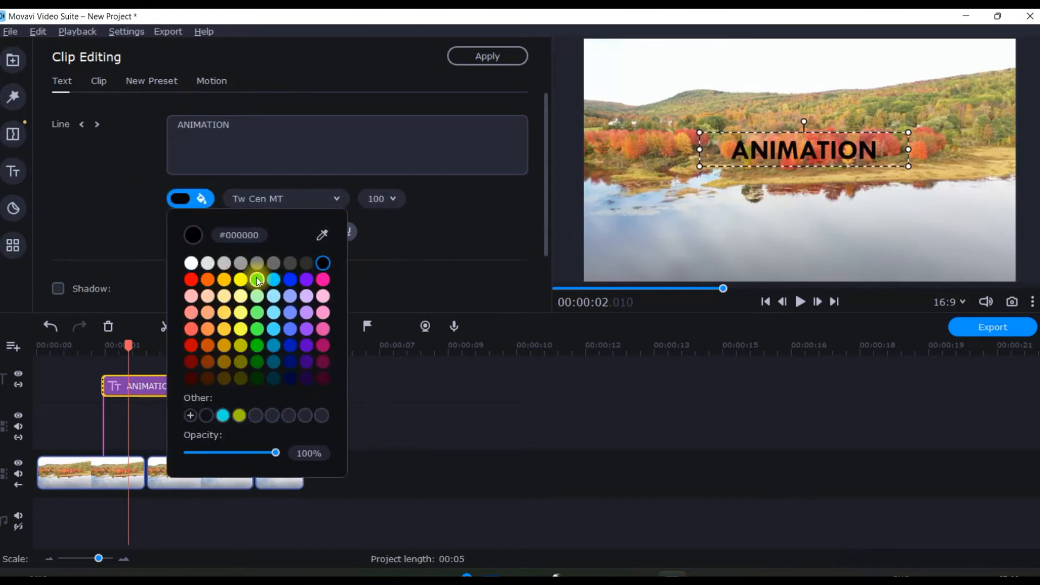
left_click_drag(700, 165, 569, 200)
left_click_drag(805, 166, 822, 180)
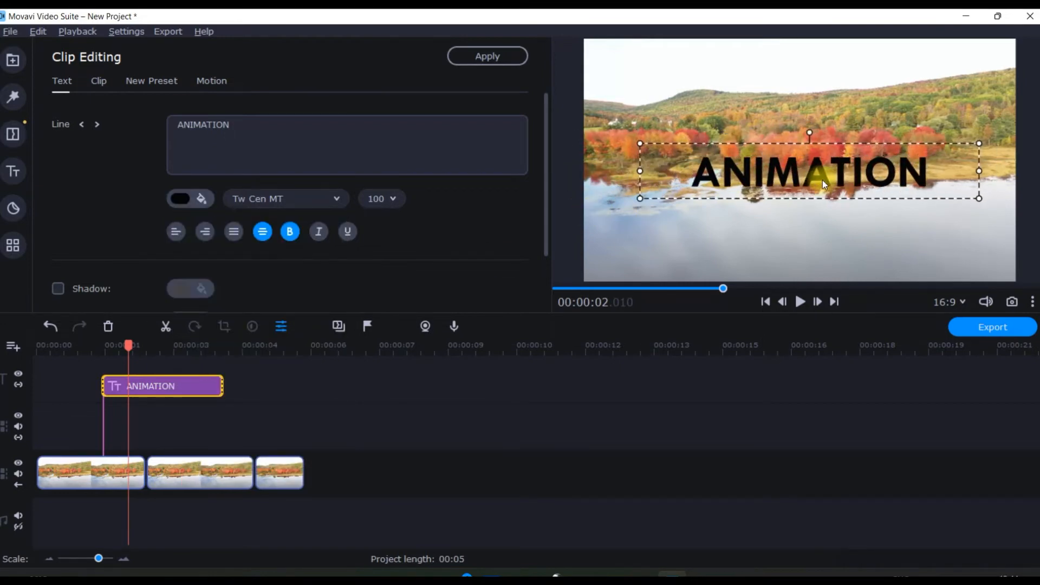
Try pink, red and blue shades for the title text, ending on a light blue.
left_click(202, 200)
left_click(325, 278)
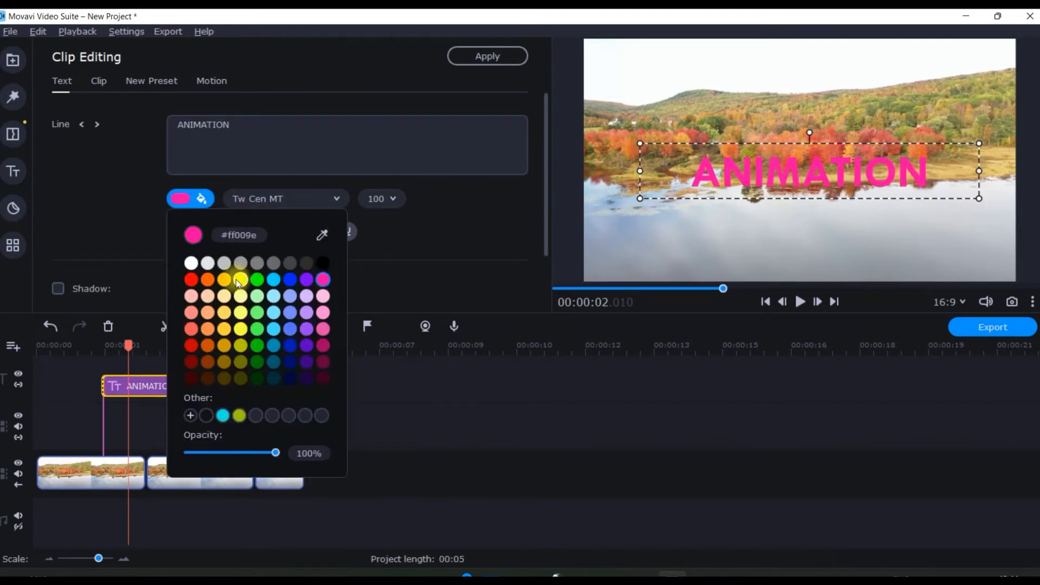
left_click(191, 279)
left_click(290, 344)
left_click(291, 327)
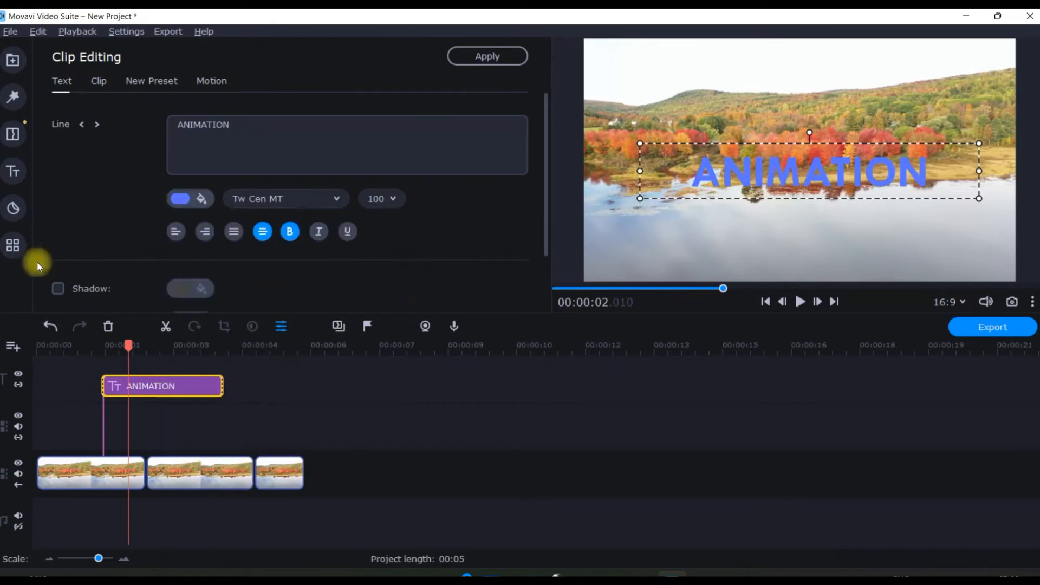
Enable the title's background and, after trying yellow, set its color to black.
scroll(109, 238, "down", 2)
left_click(67, 245)
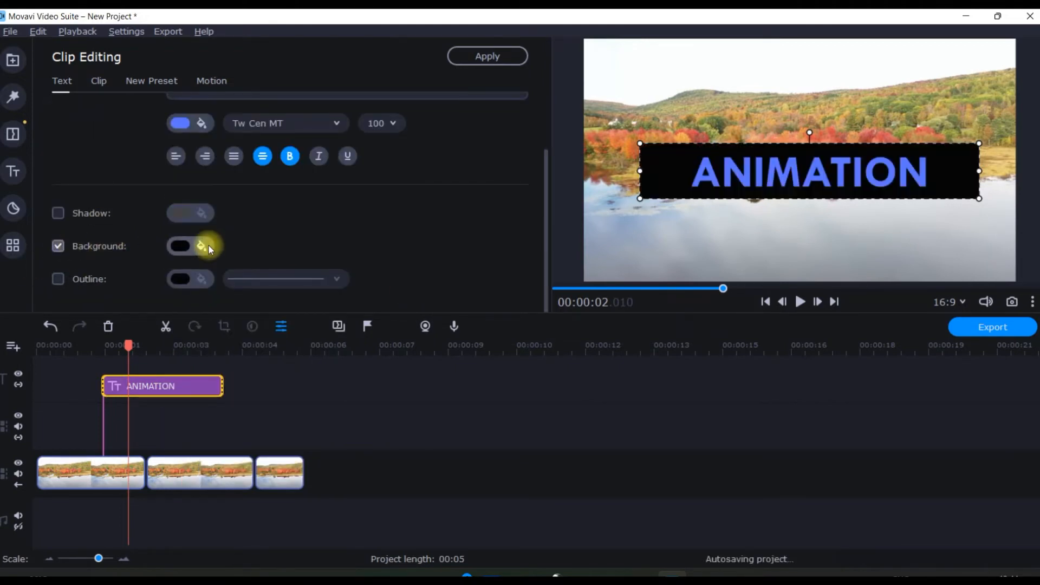
left_click(199, 245)
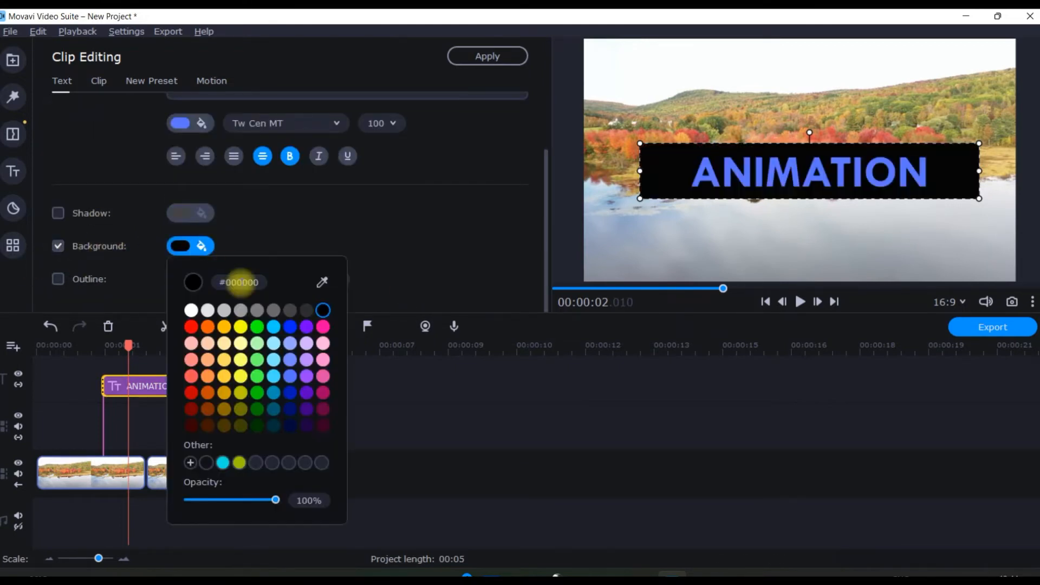
left_click(252, 326)
left_click(243, 327)
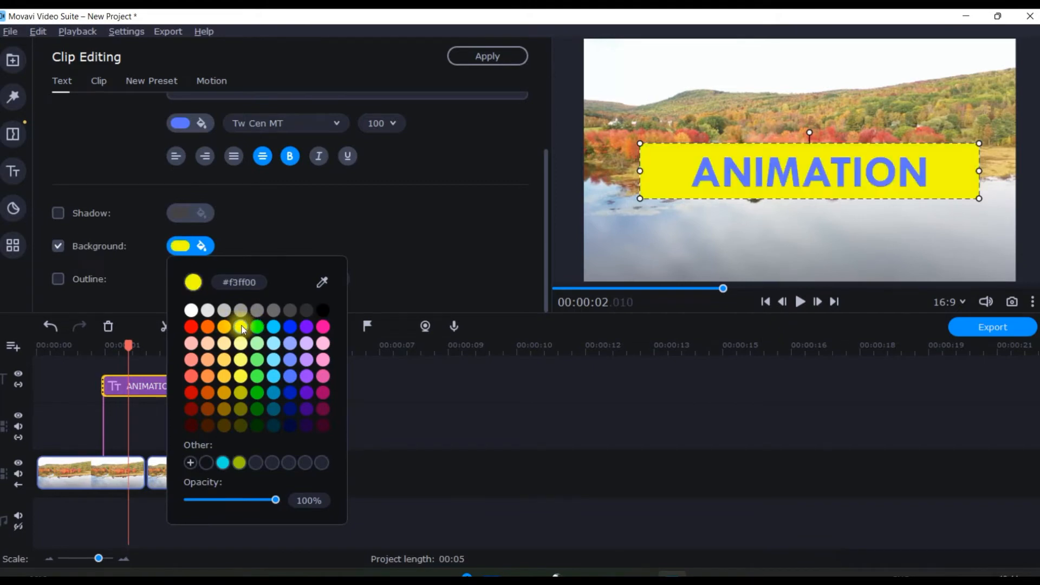
left_click(322, 310)
left_click(470, 218)
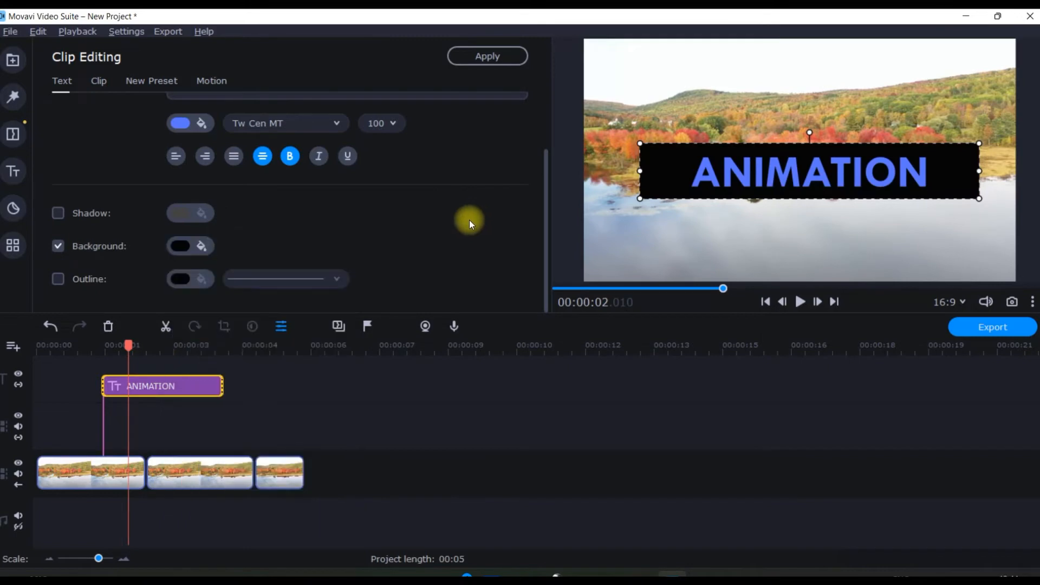
Set the title's text color to yellow and move the title down over the water.
left_click(196, 123)
left_click(241, 204)
left_click(362, 244)
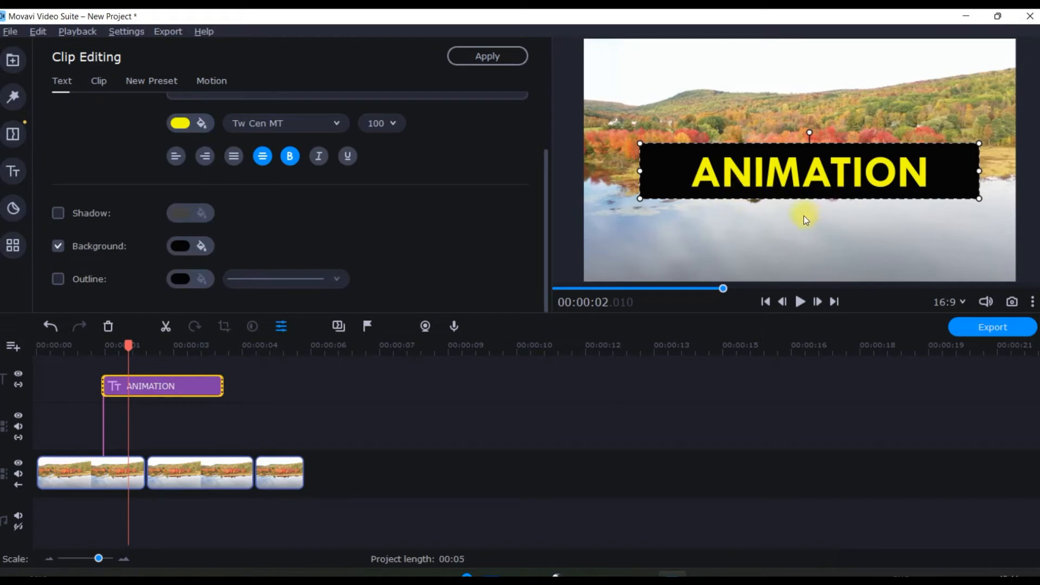
left_click_drag(826, 171, 821, 223)
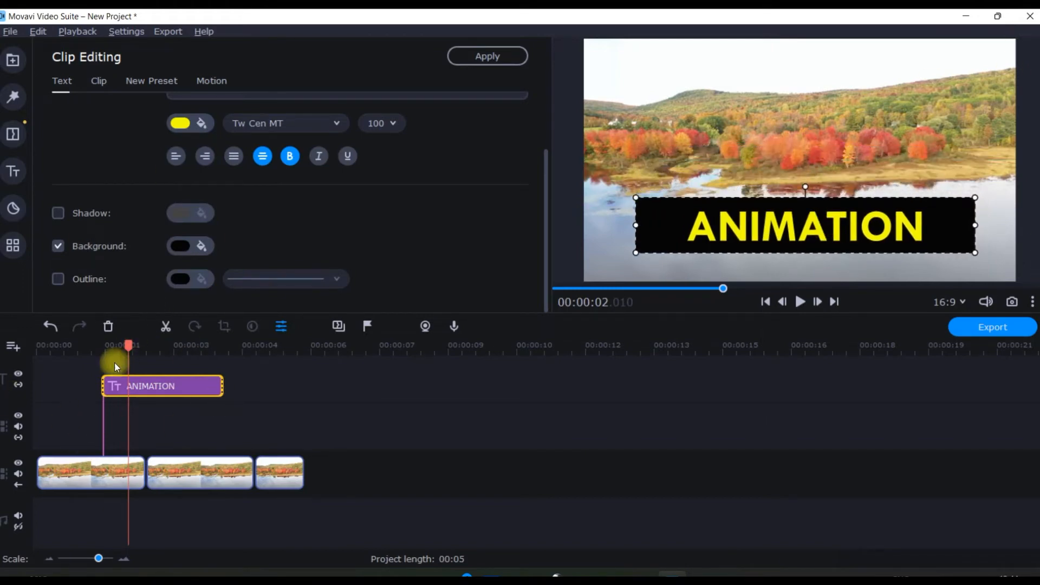
Add an advanced keyframe animation near the title's start and move its two keyframes to 00:00:01.590 and 00:00:01.930.
left_click(116, 389)
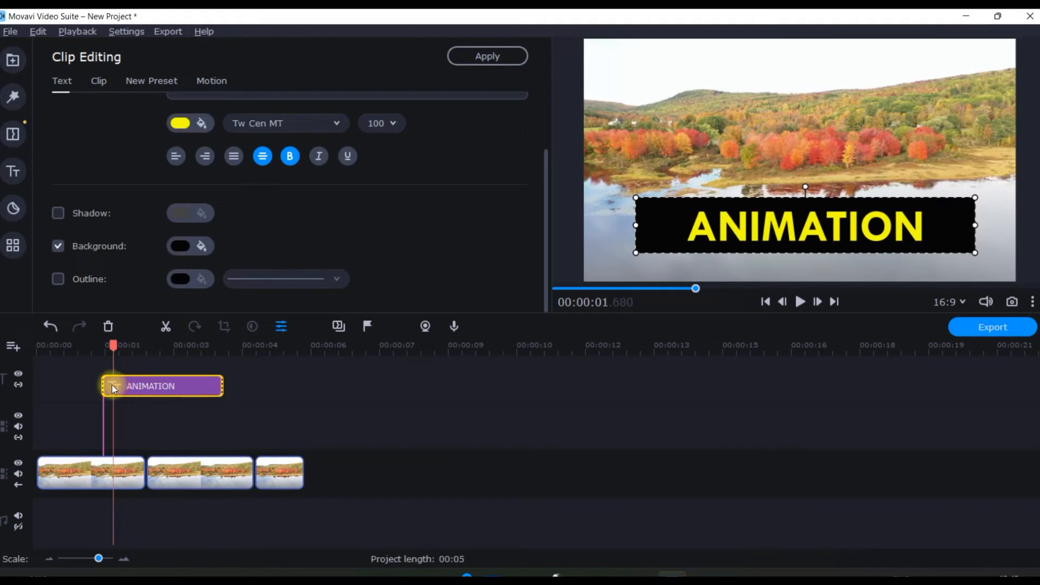
left_click(16, 234)
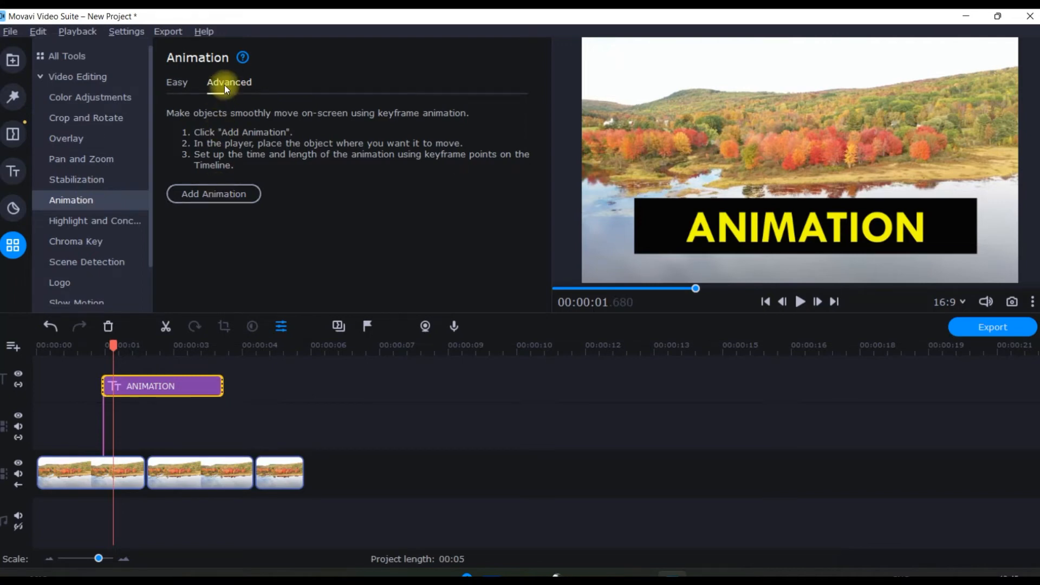
left_click(201, 196)
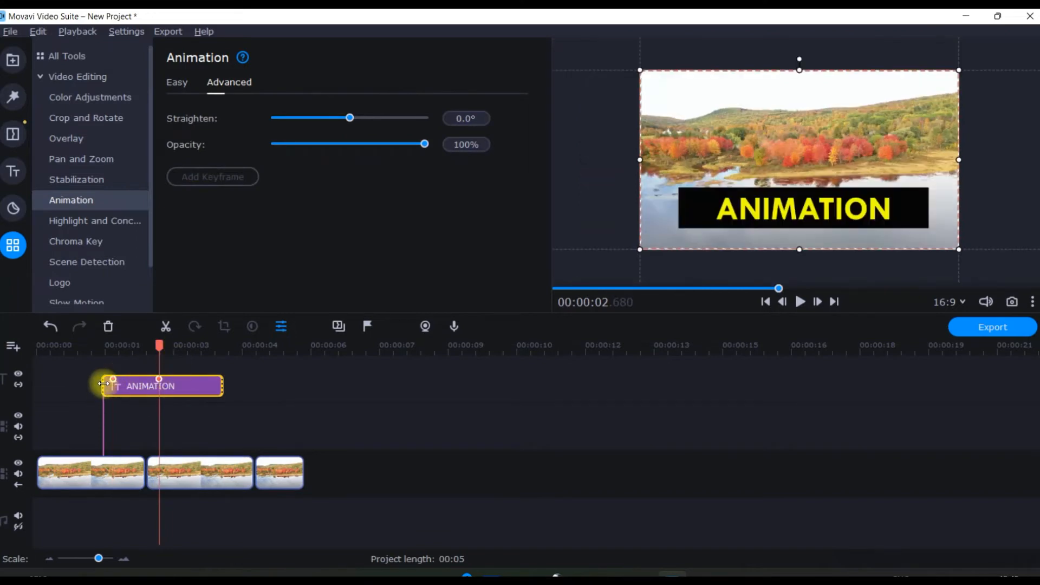
left_click(107, 380)
left_click_drag(107, 379, 125, 378)
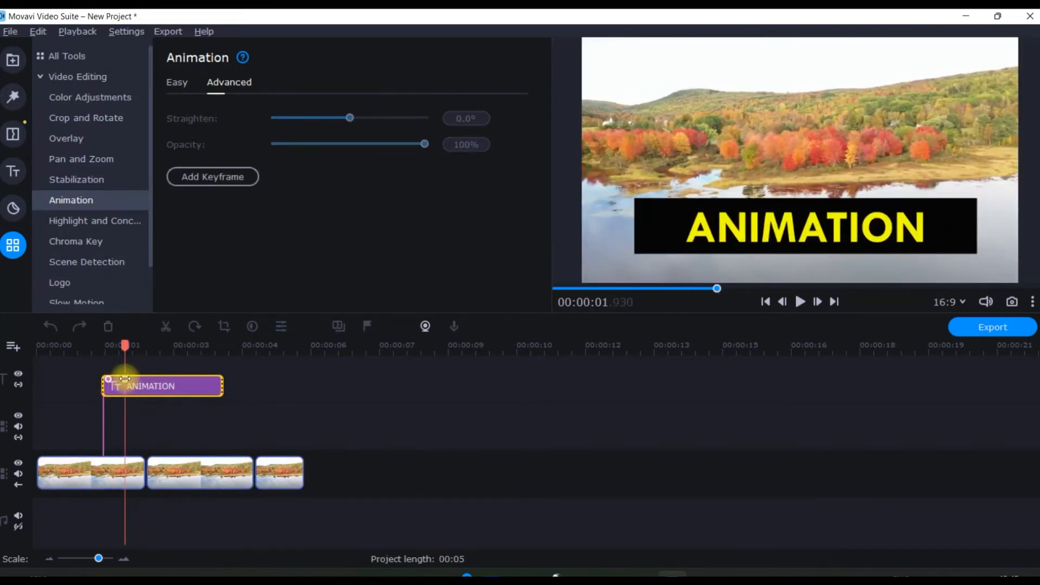
Position the title at the frame's upper edge for the first keyframe and around mid-frame for the second.
left_click(108, 379)
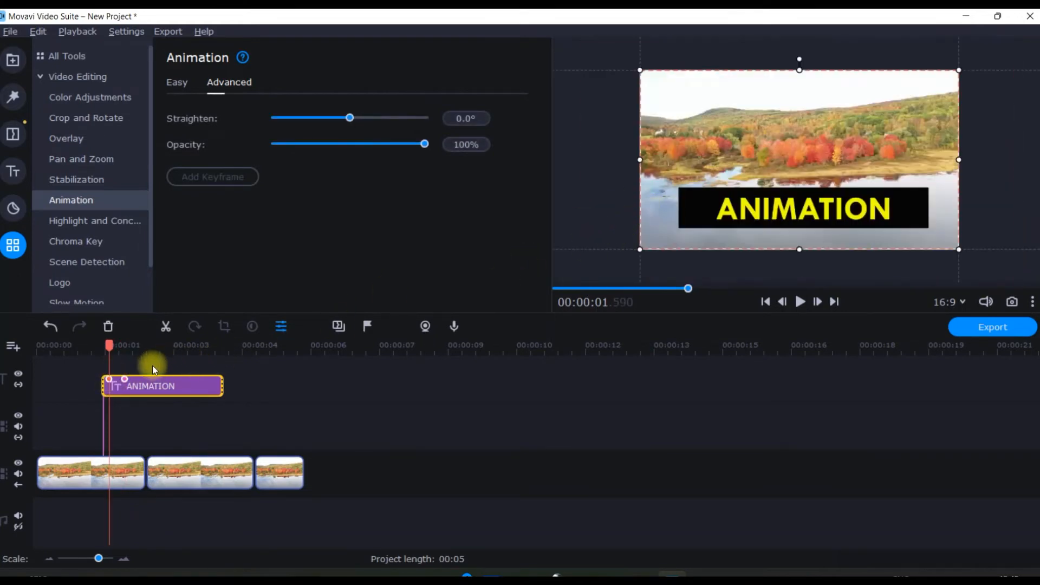
left_click_drag(772, 148, 772, 31)
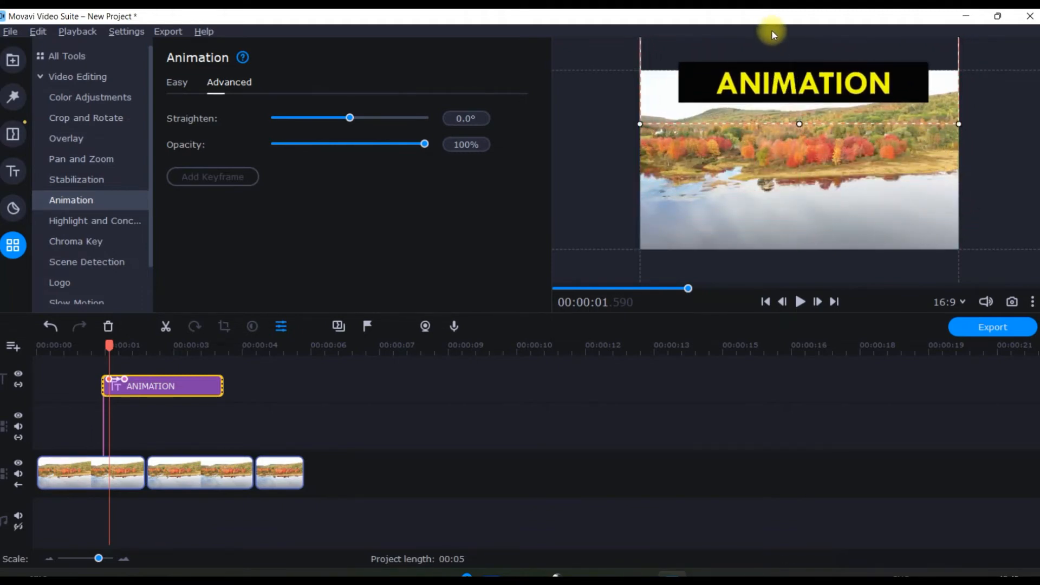
left_click(124, 379)
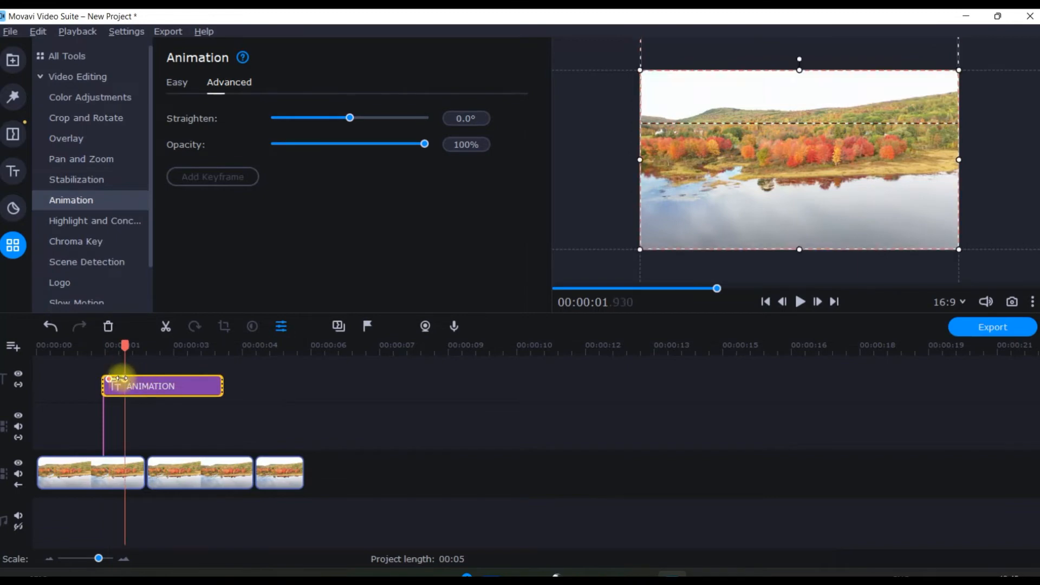
left_click_drag(834, 92, 837, 38)
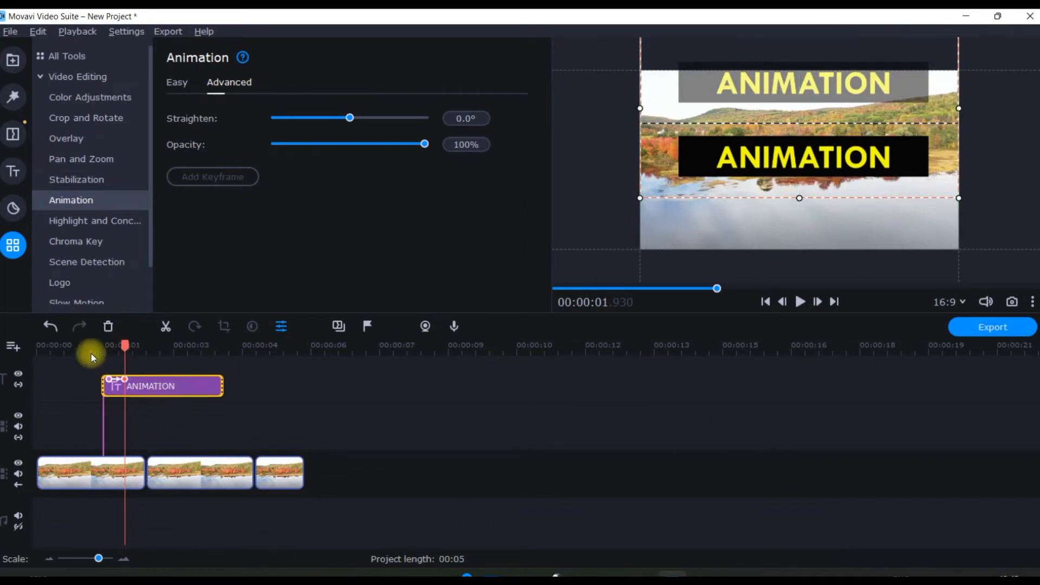
Add a third keyframe to the title at 00:00:02.220 and lower the title to the bottom part of the frame there.
right_click(134, 382)
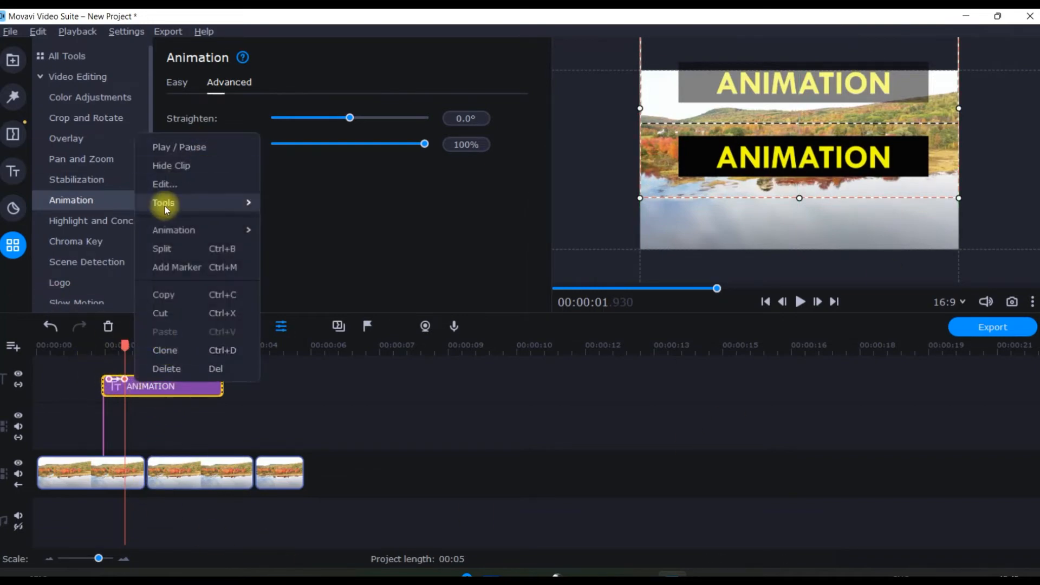
mouse_move(173, 232)
left_click(313, 228)
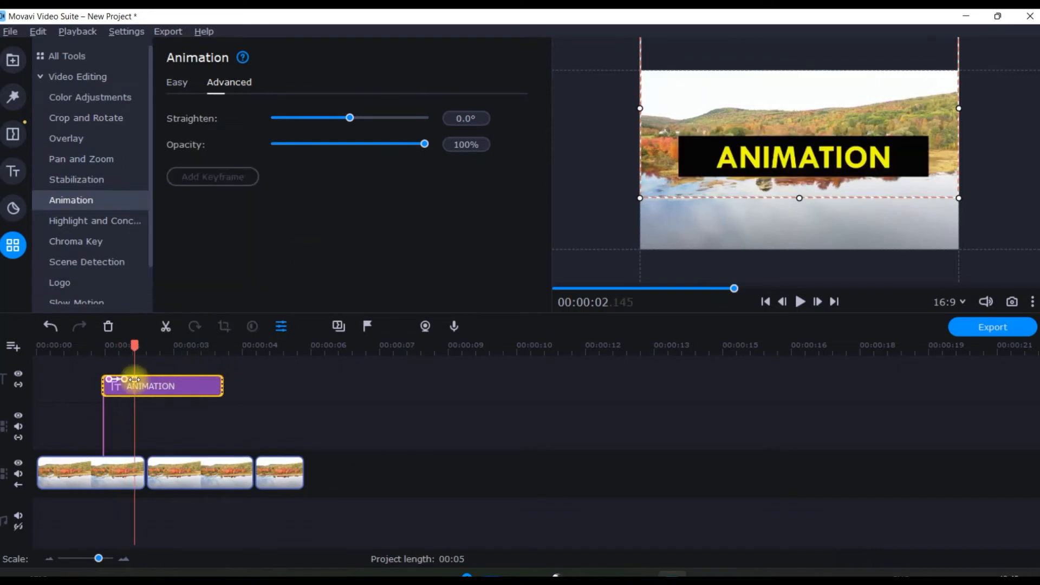
left_click_drag(134, 379, 138, 379)
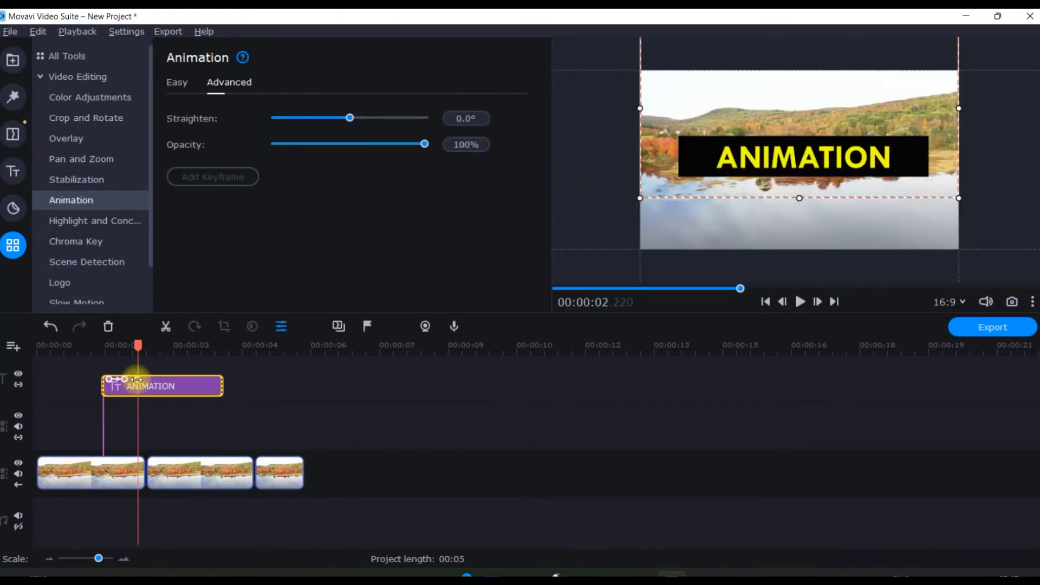
left_click_drag(801, 137, 803, 190)
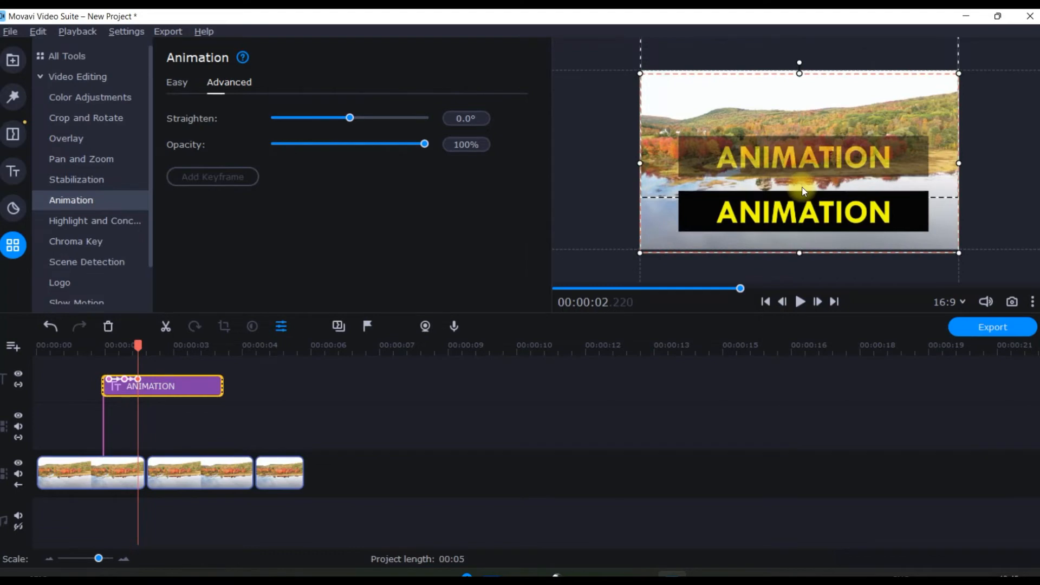
Play the timeline from the beginning to preview the title animation, stopping before the title starts.
left_click_drag(133, 346, 3, 361)
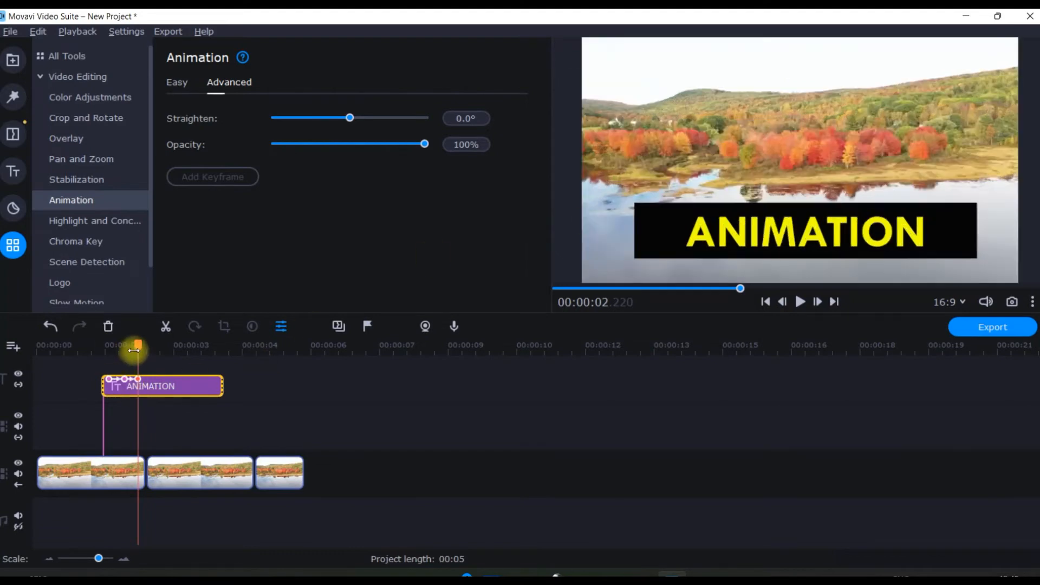
left_click(801, 302)
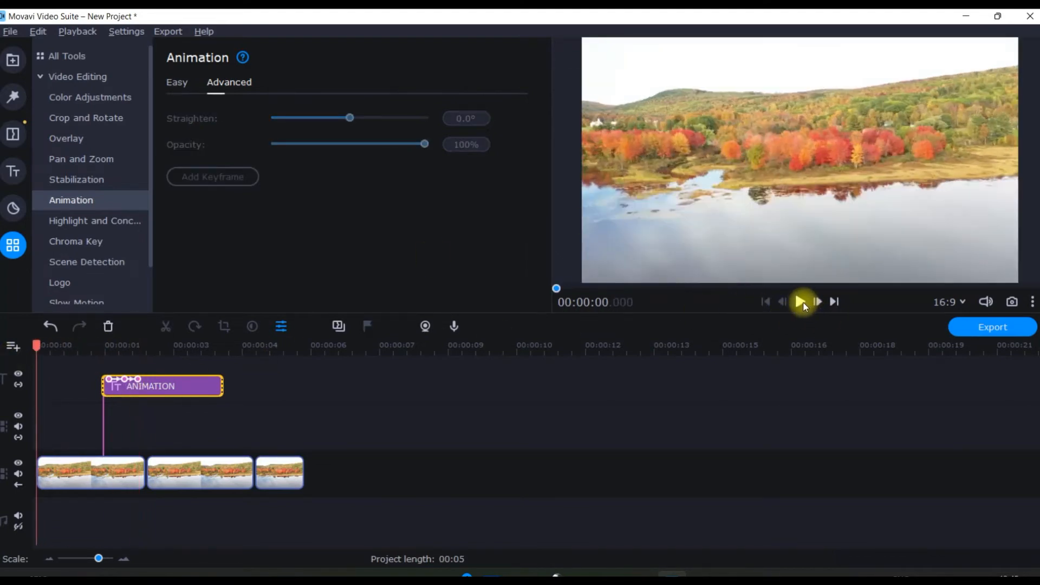
left_click(802, 301)
Unpin the preview player into its own window and maximize it.
left_click(1032, 302)
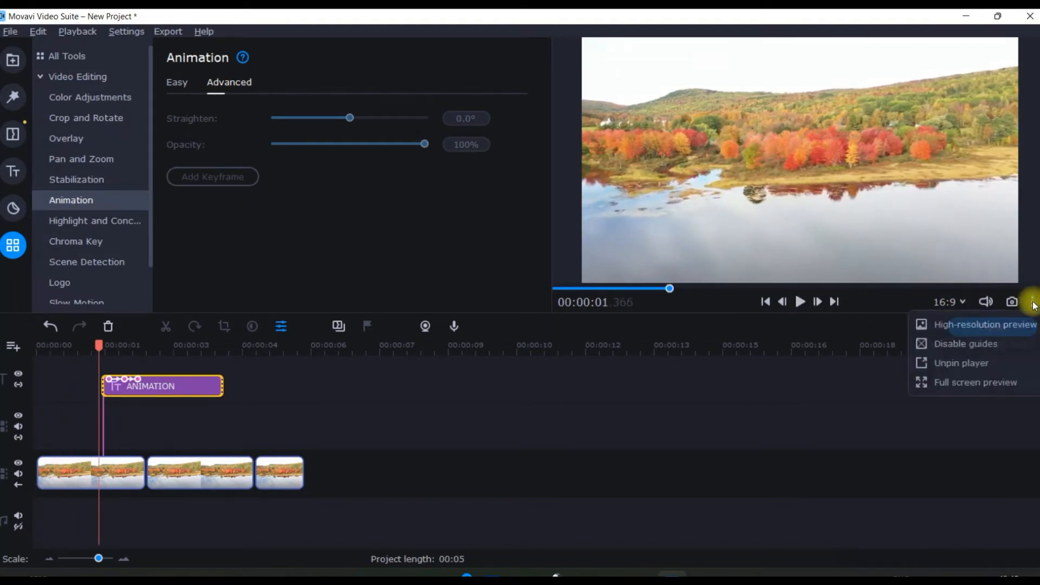
left_click(968, 366)
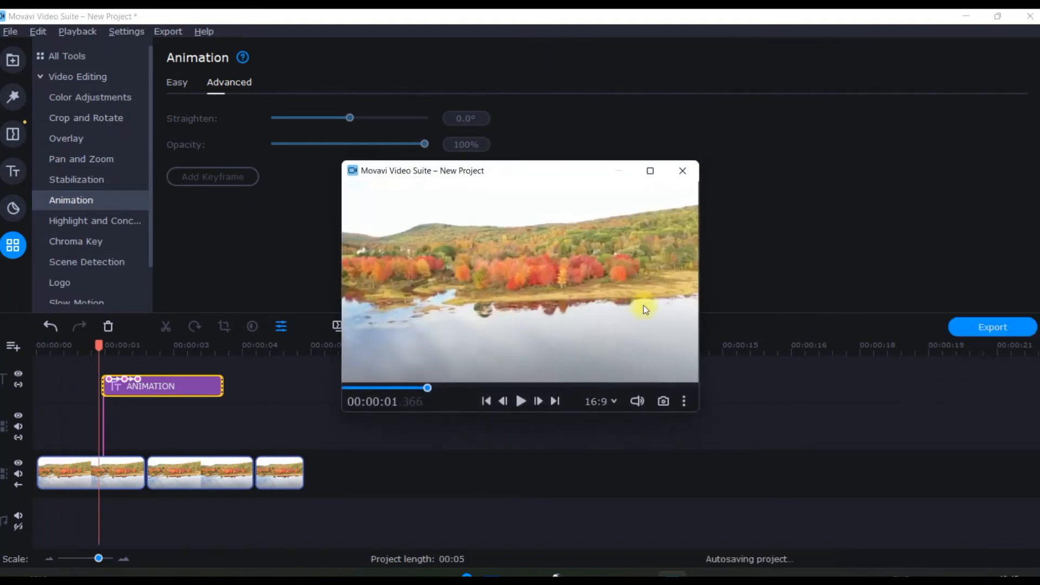
left_click(650, 172)
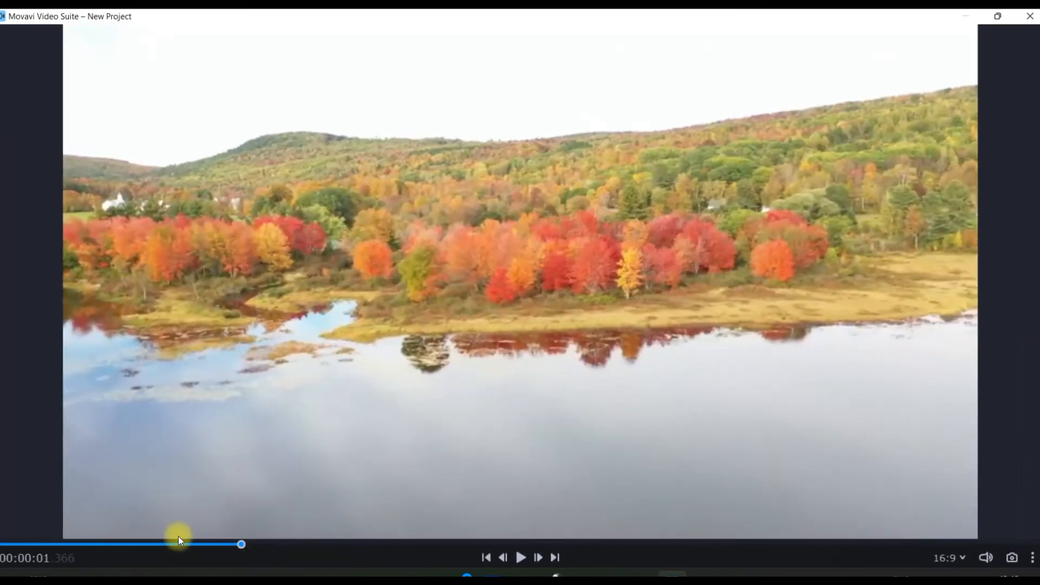
Play the title animation from the beginning in the separate player, stop it, and return the player to the main window.
left_click(3, 543)
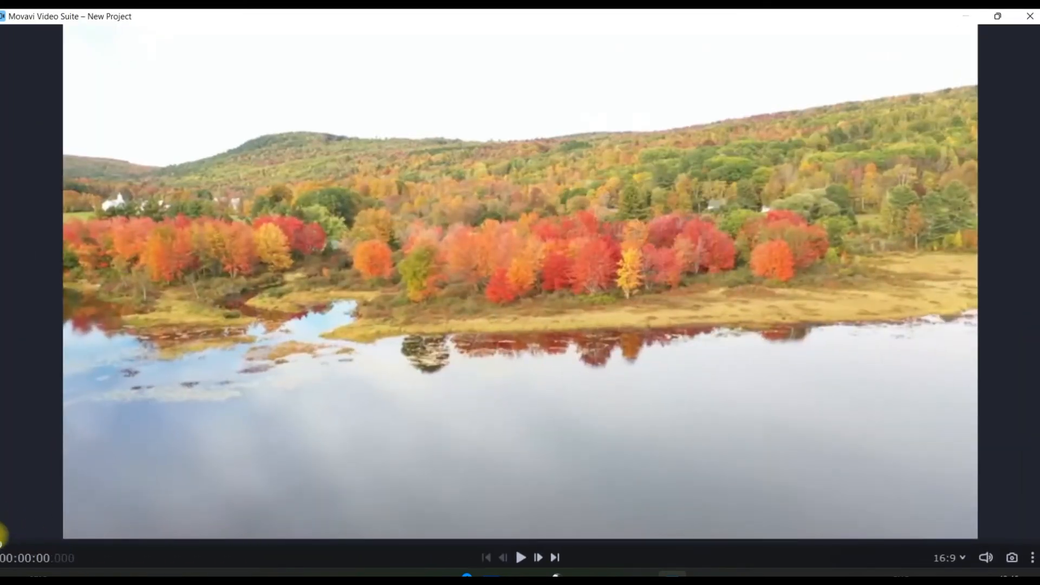
left_click(520, 557)
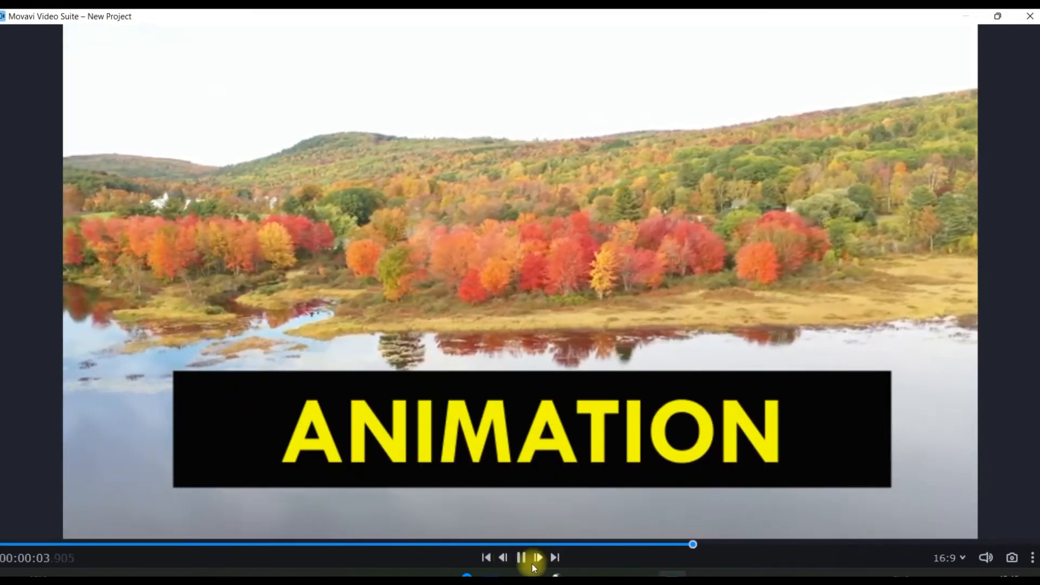
left_click(520, 557)
key("Escape")
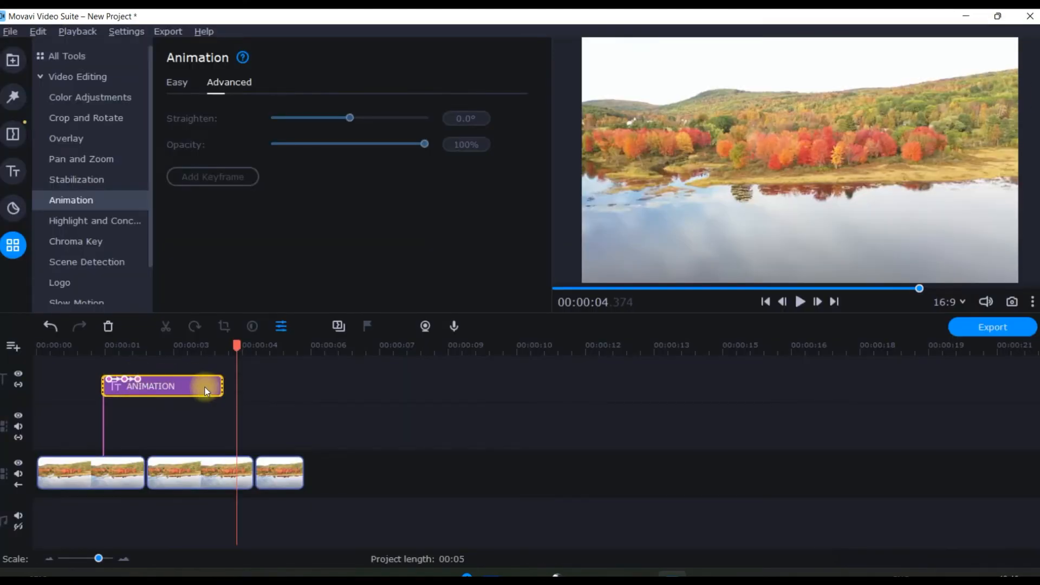
Apply the Vortex - in preset animation to the ANIMATION title on the timeline.
left_click(206, 390)
left_click(174, 82)
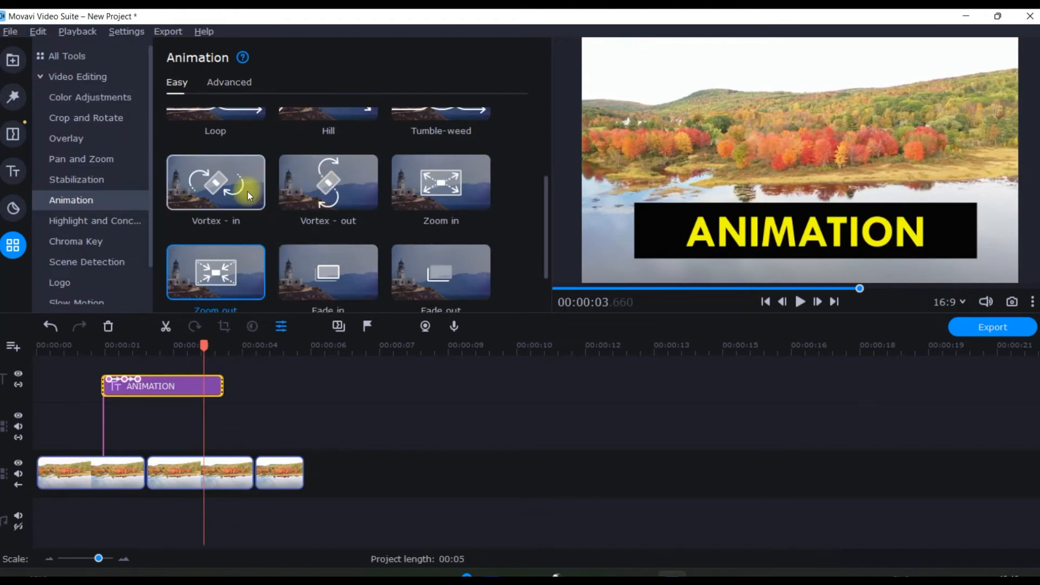
left_click_drag(219, 175, 193, 380)
Preview the title's animation from just before the title clip in an unpinned, maximized player, and close that player.
left_click(91, 344)
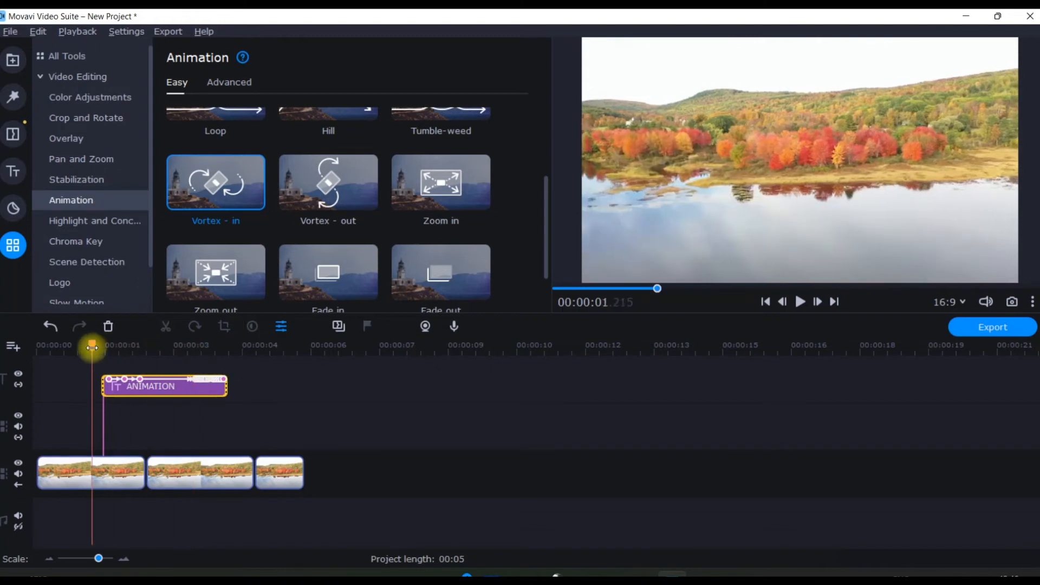
left_click(1033, 302)
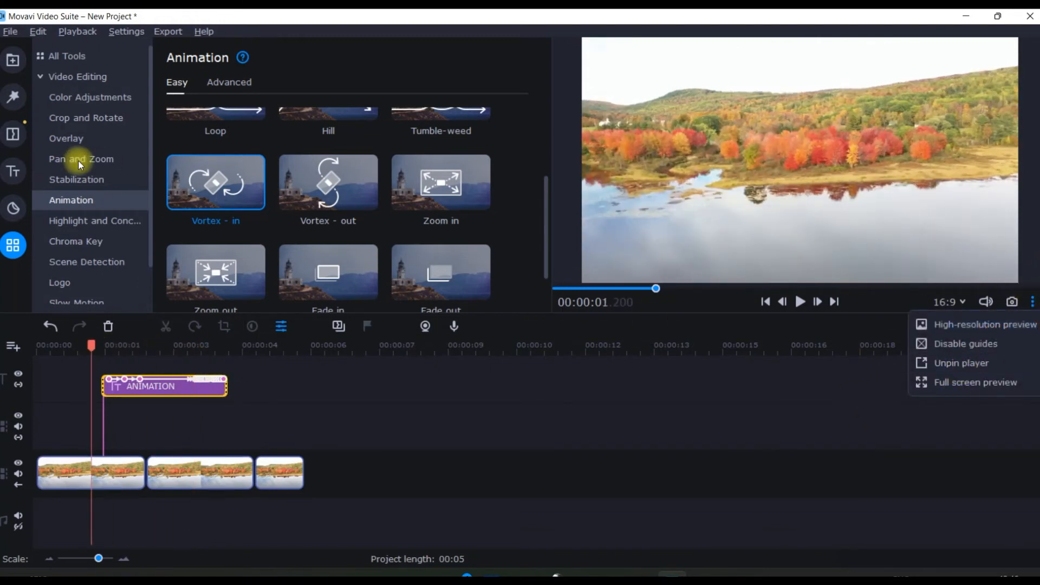
left_click(969, 363)
left_click(689, 145)
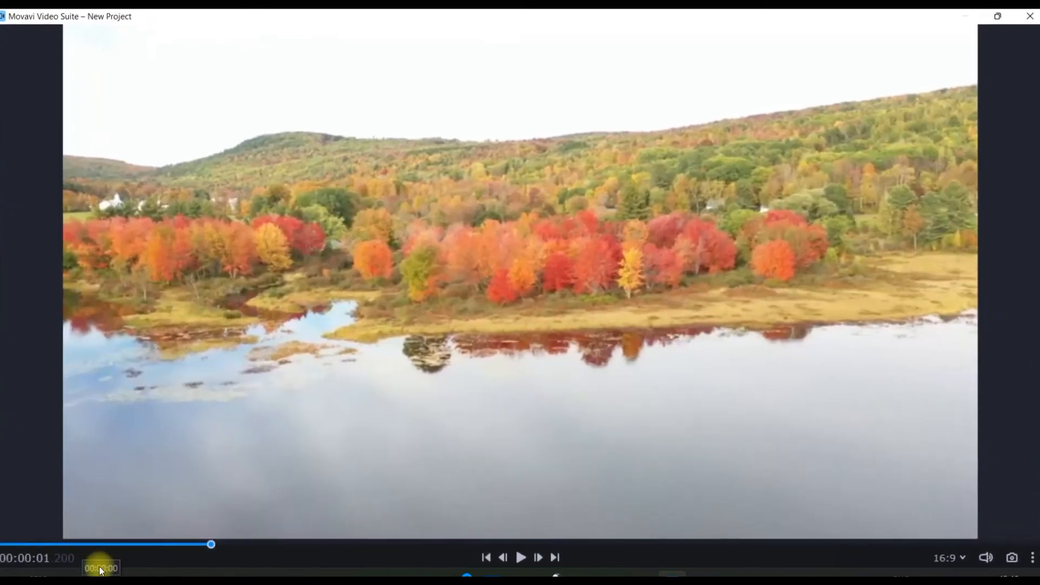
left_click(522, 553)
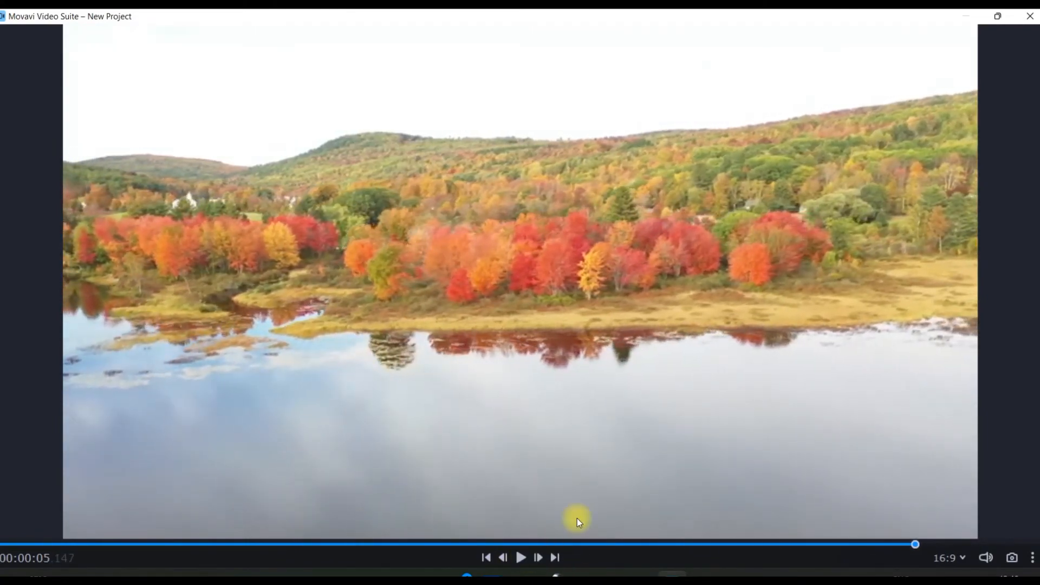
left_click(1029, 16)
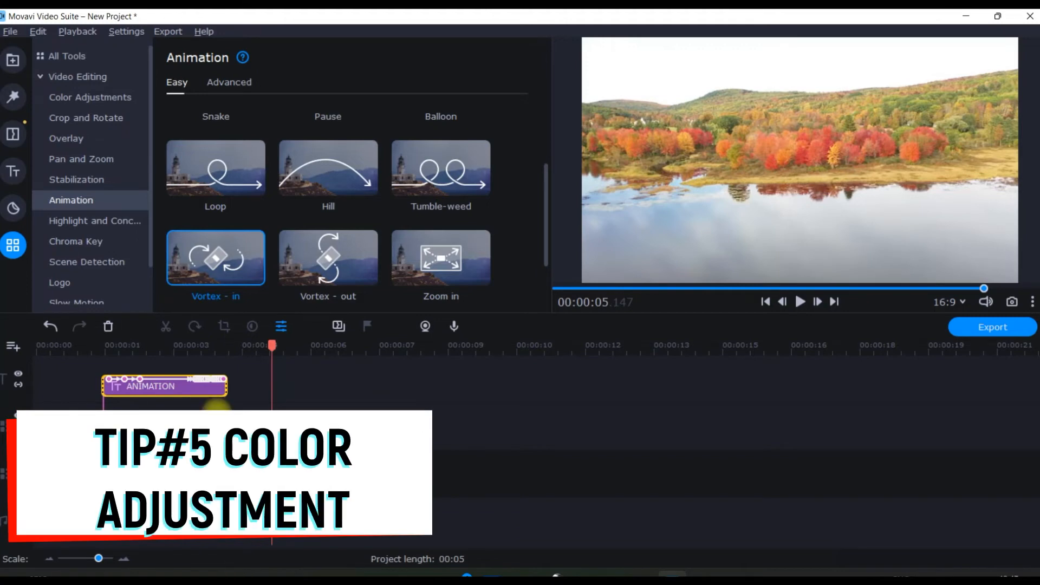
Delete the ANIMATION title from the timeline and return the playhead to the beginning.
left_click(114, 327)
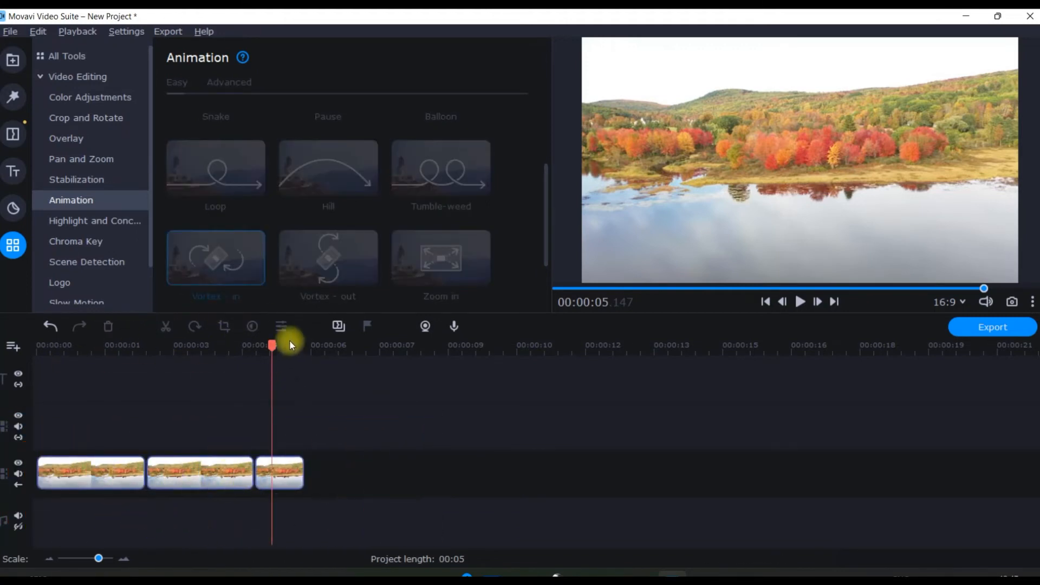
left_click_drag(271, 345, 34, 379)
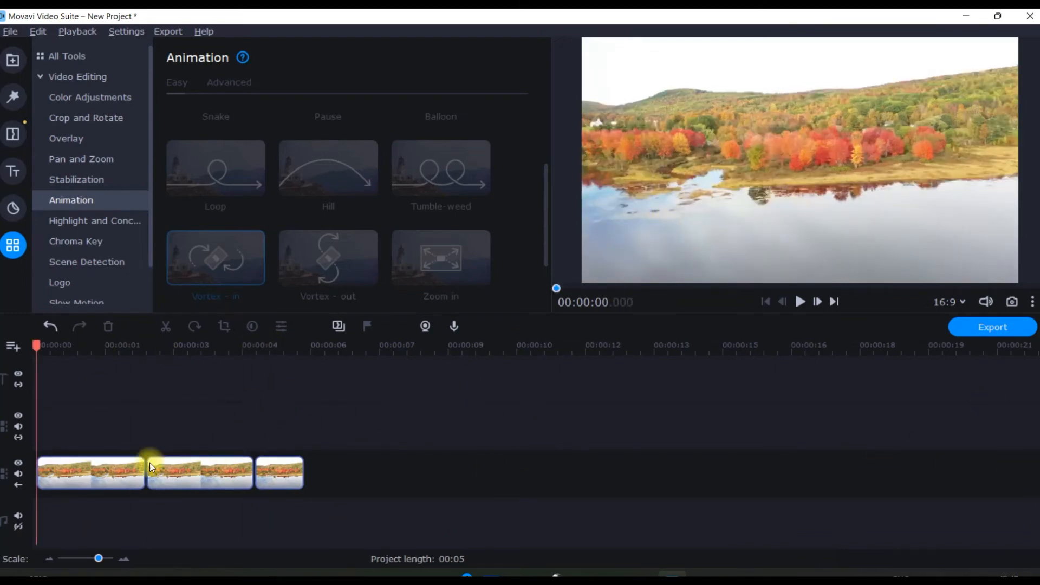
Apply the Magic Enhance color adjustment preset to the first video clip.
left_click(129, 477)
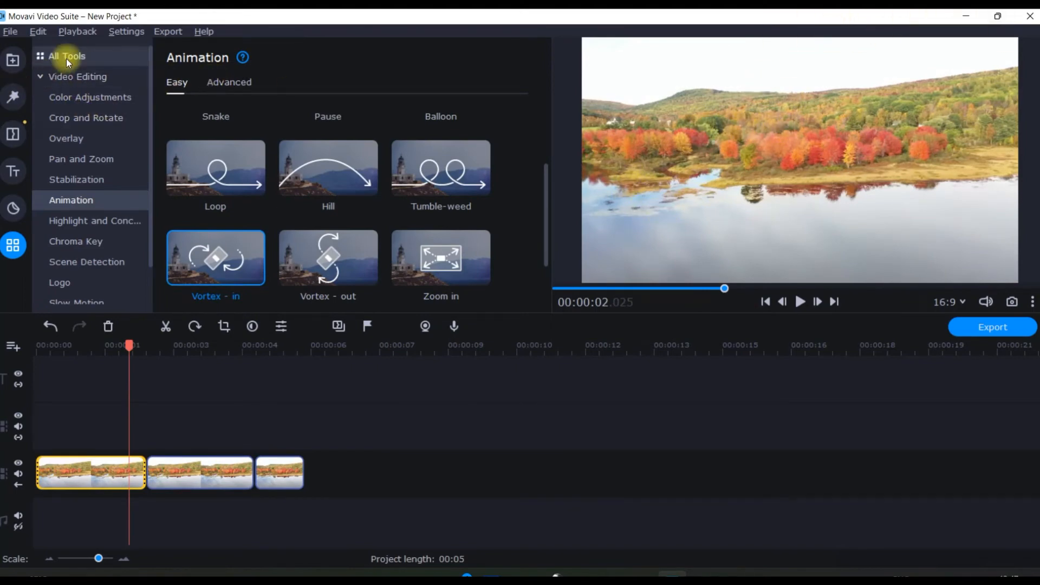
left_click(93, 99)
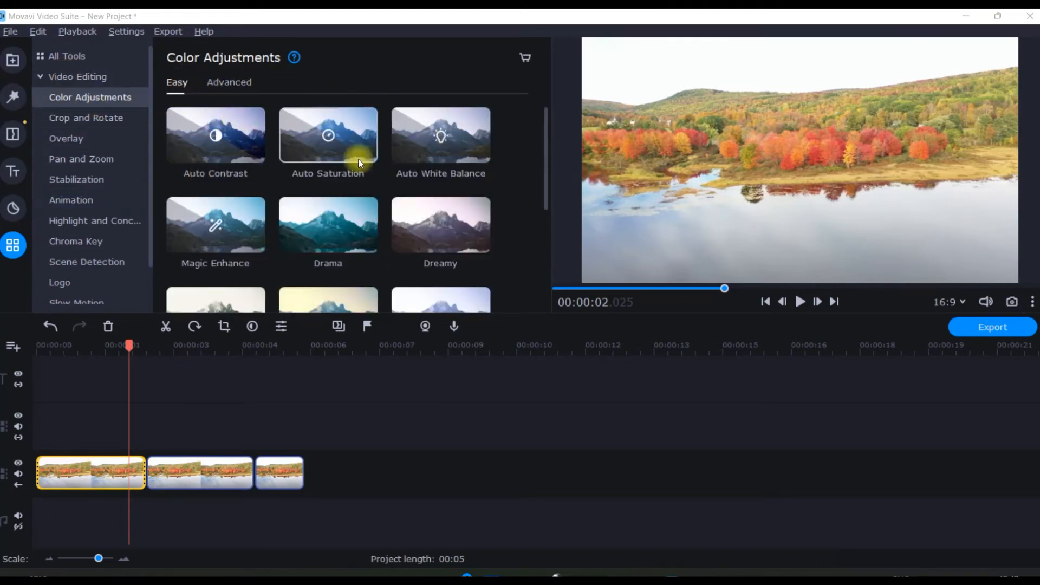
scroll(295, 206, "down", 1)
scroll(250, 181, "up", 1)
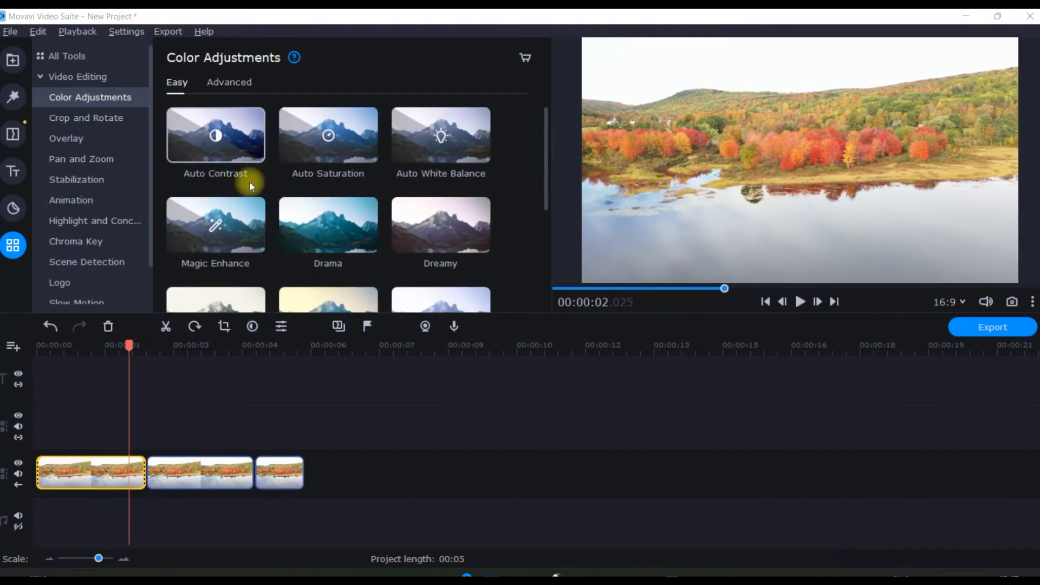
scroll(346, 210, "down", 1)
scroll(346, 210, "down", 1)
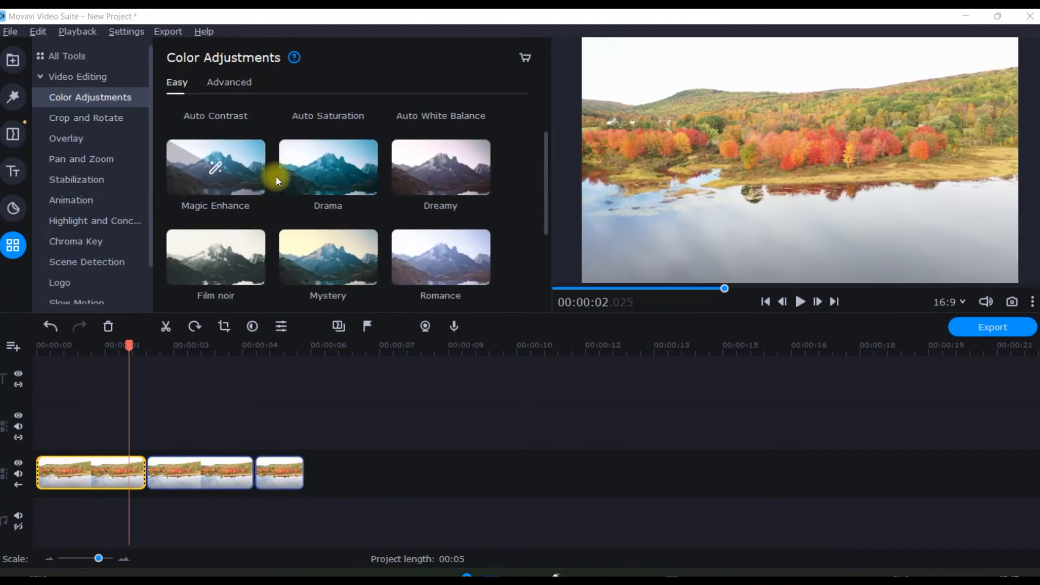
scroll(339, 213, "down", 1)
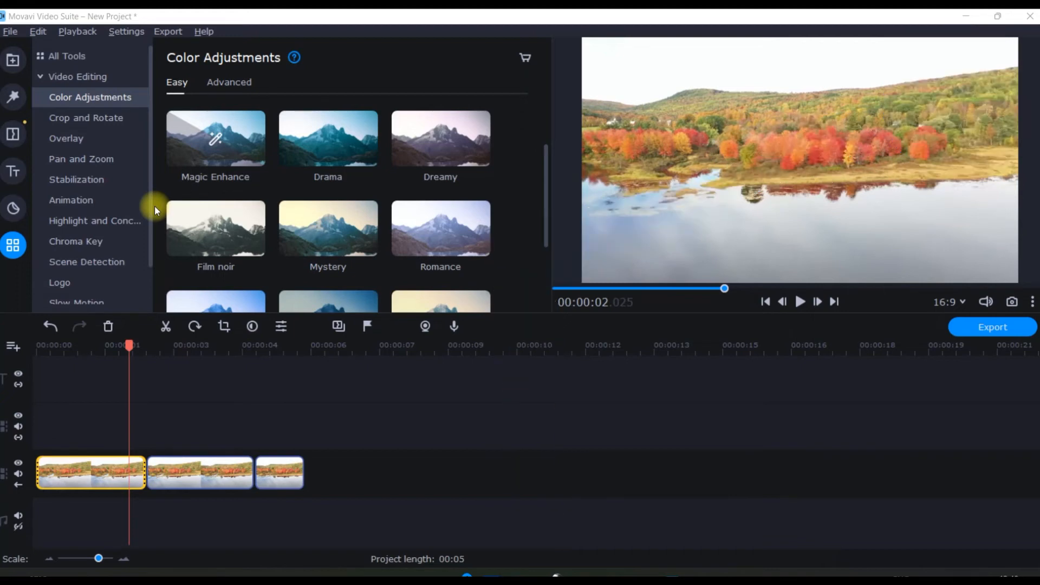
scroll(227, 206, "up", 1)
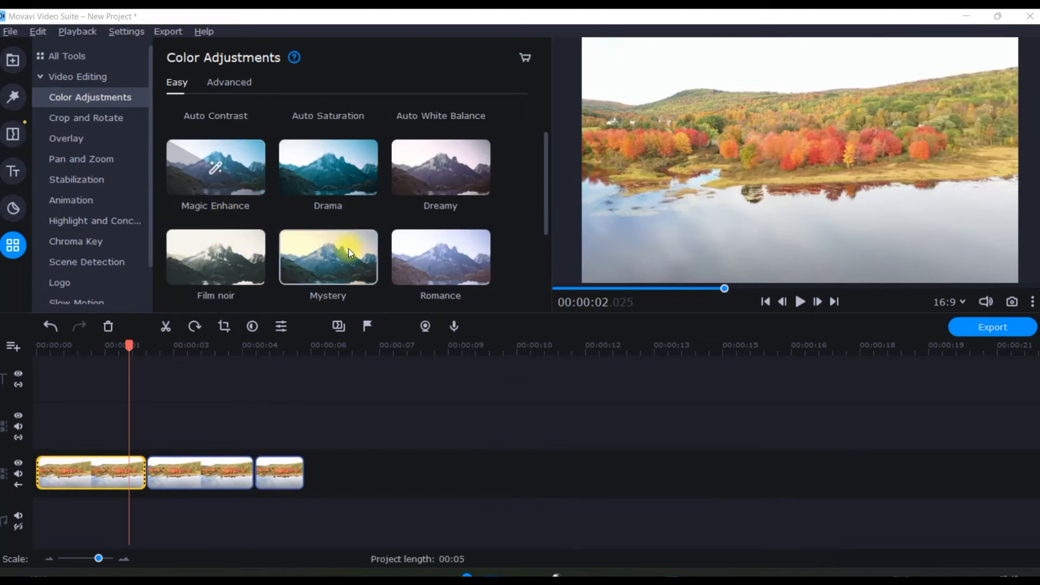
scroll(354, 259, "up", 2)
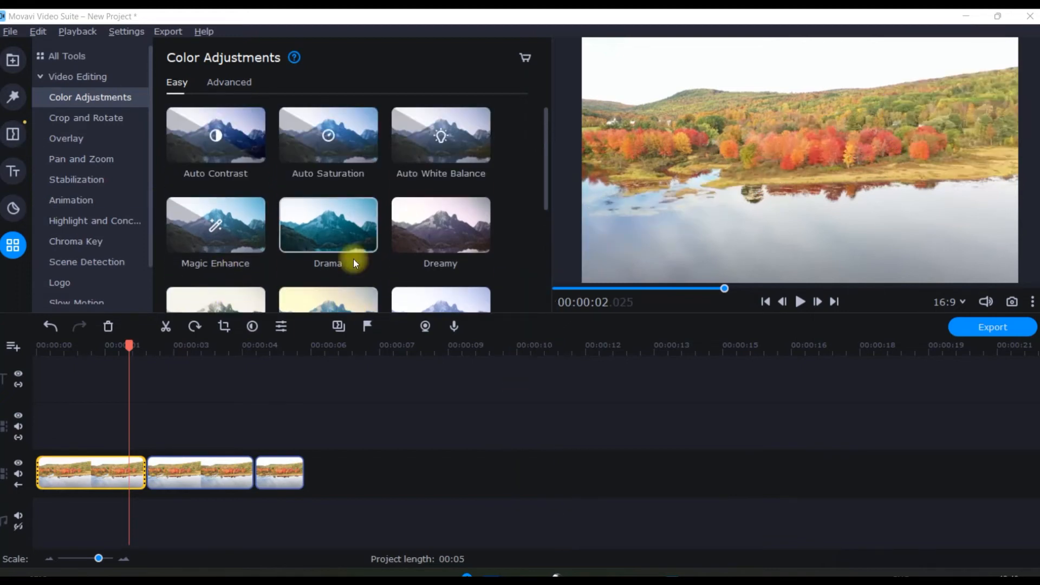
left_click_drag(228, 235, 58, 464)
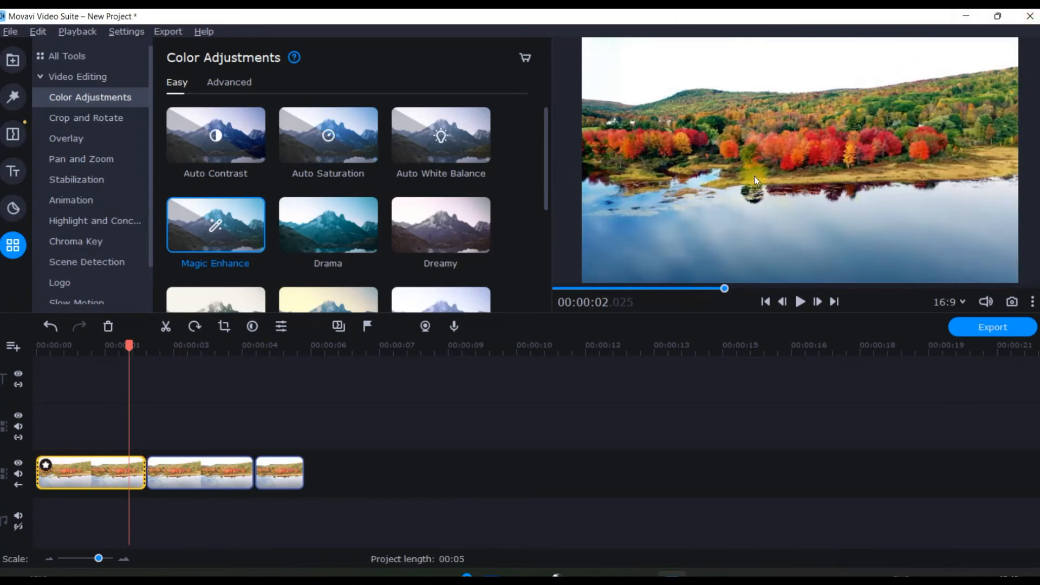
Review the effects applied to the first clip, and return to its color adjustment presets.
left_click(47, 463)
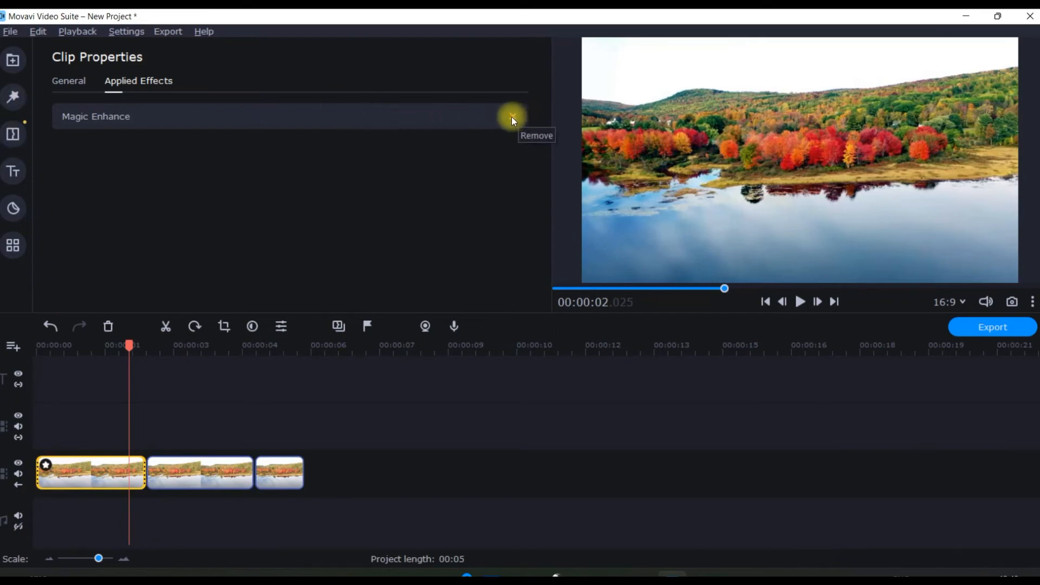
left_click(88, 478)
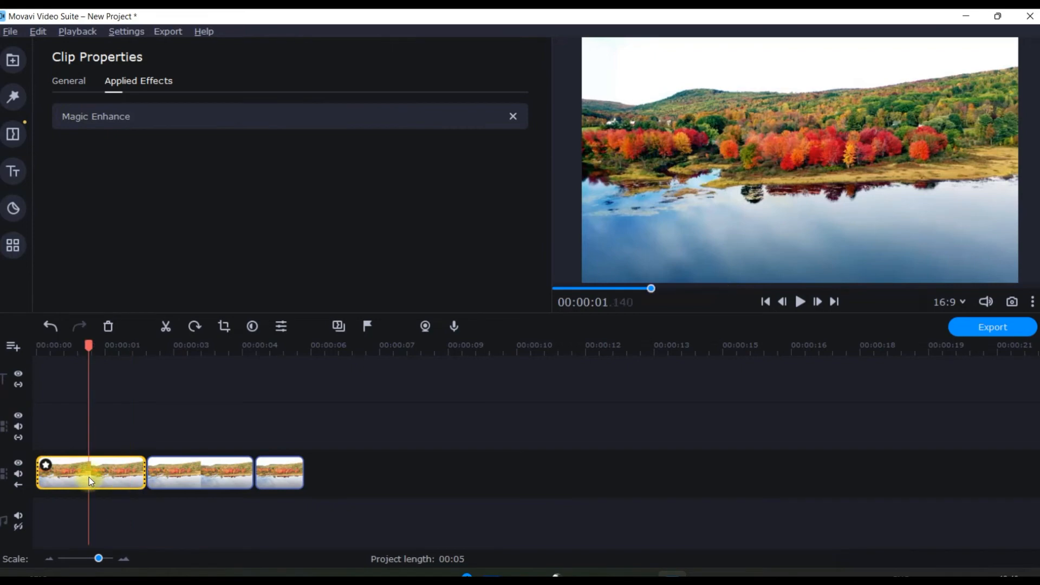
left_click(9, 248)
left_click(247, 236)
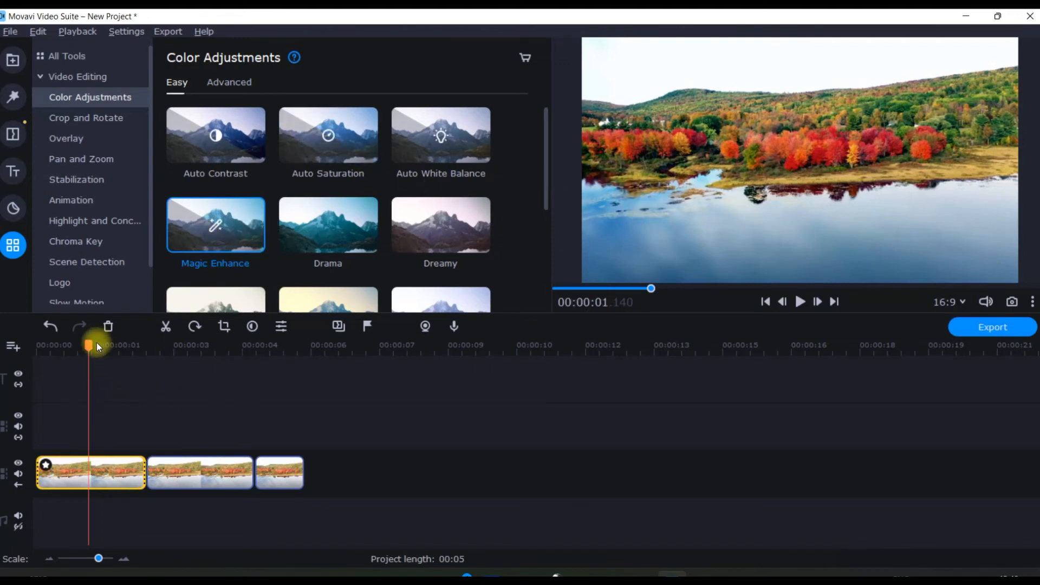
Adjust the first clip's colors manually, setting Brightness to 9 and Saturation to 1.49.
left_click_drag(97, 344, 30, 356)
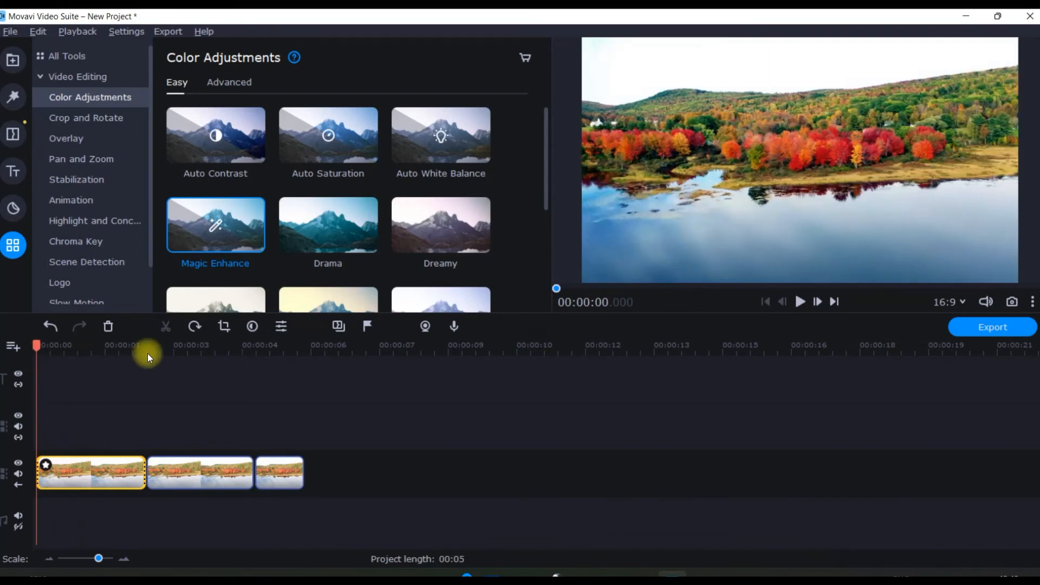
left_click(236, 80)
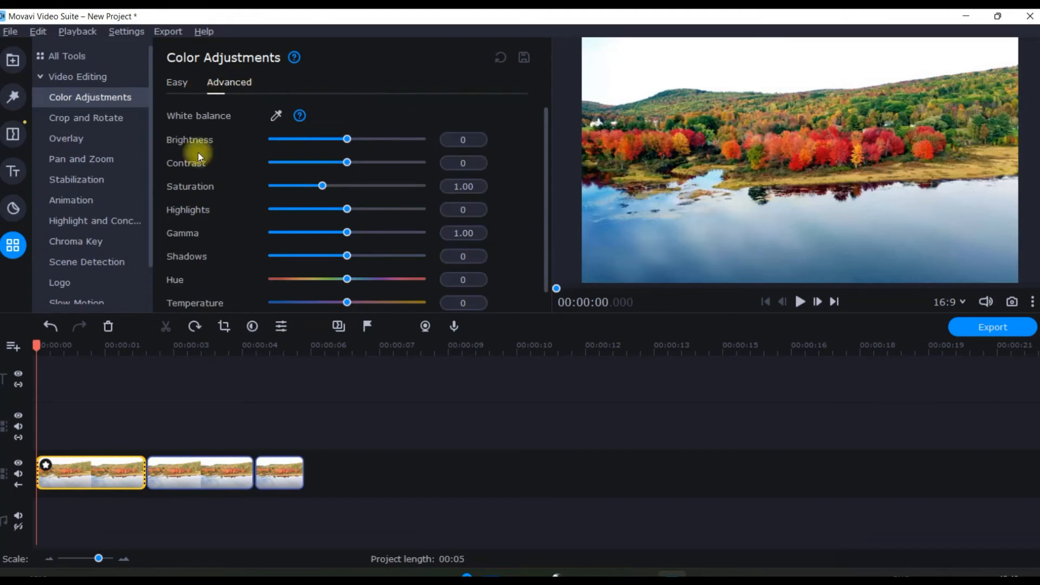
left_click_drag(346, 139, 362, 140)
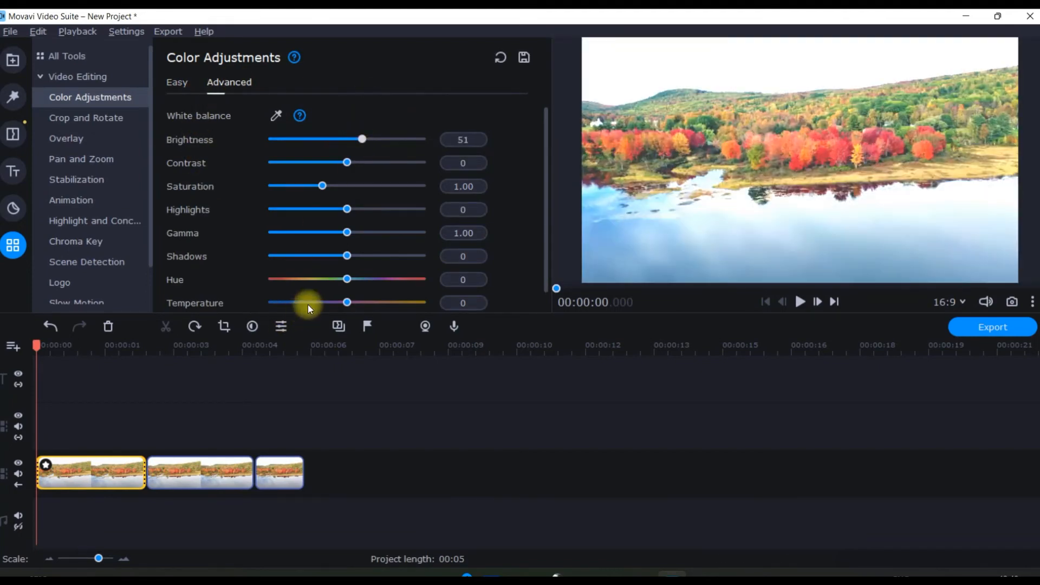
left_click_drag(363, 140, 350, 142)
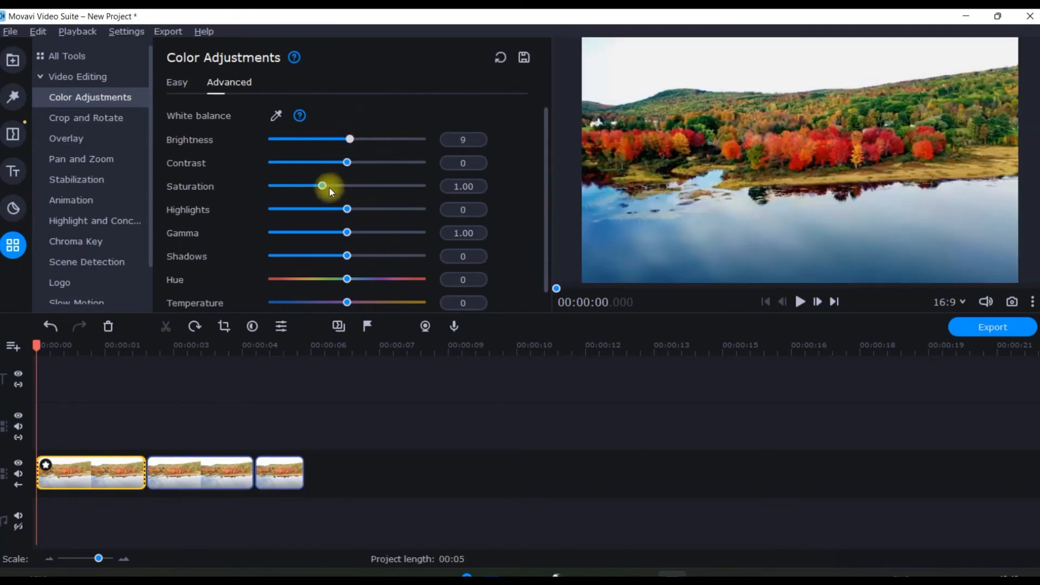
left_click_drag(322, 185, 348, 183)
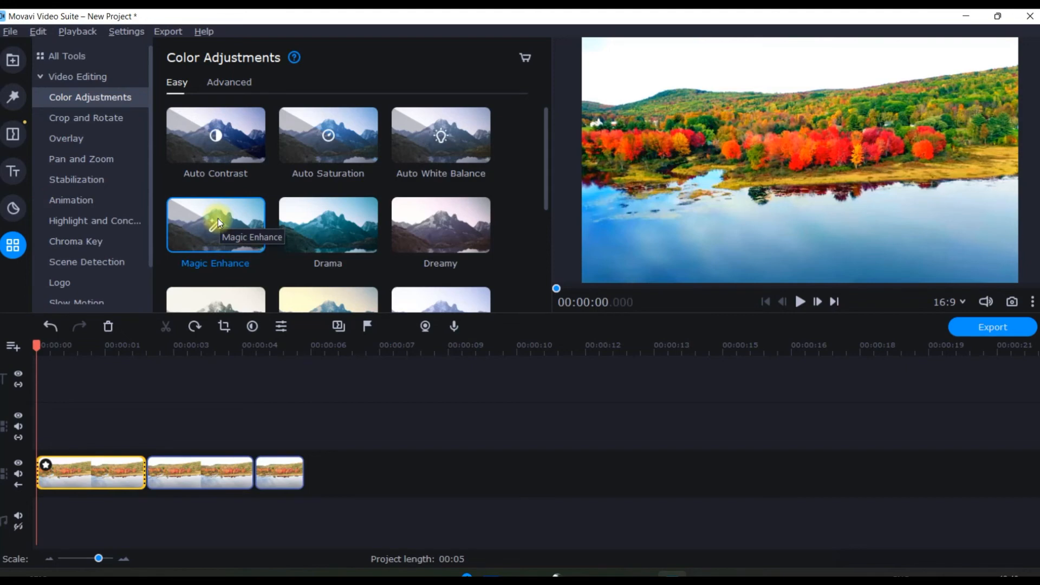
Compare the preset and manual color adjustments of the first clip, and review its list of applied effects.
left_click(221, 80)
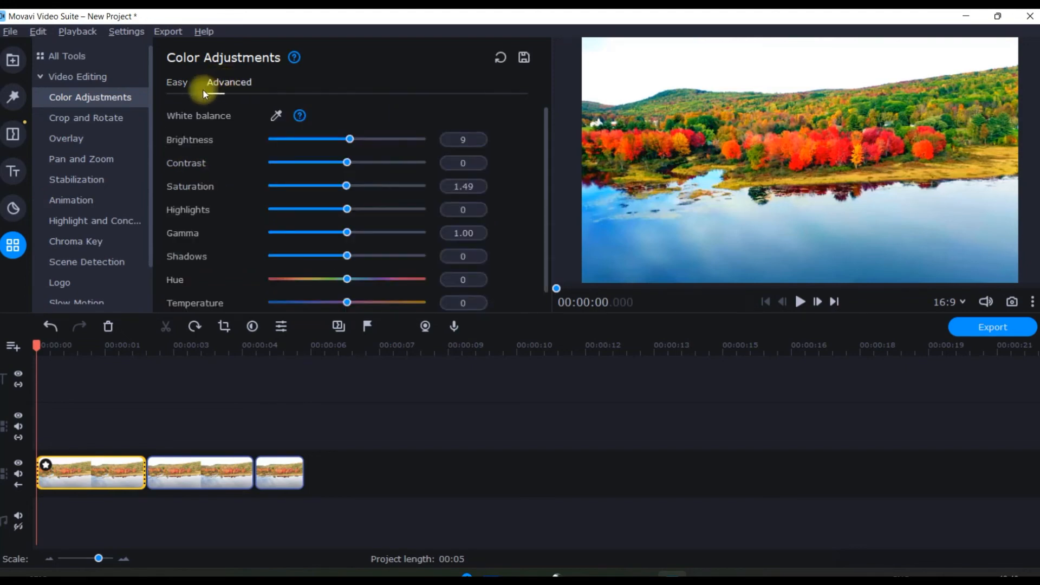
left_click(174, 80)
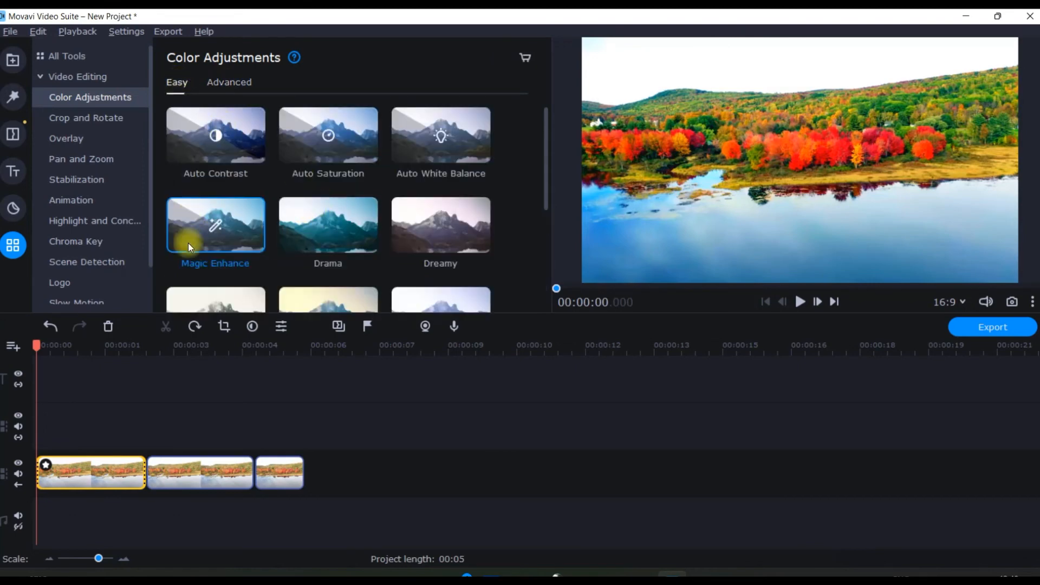
left_click(228, 82)
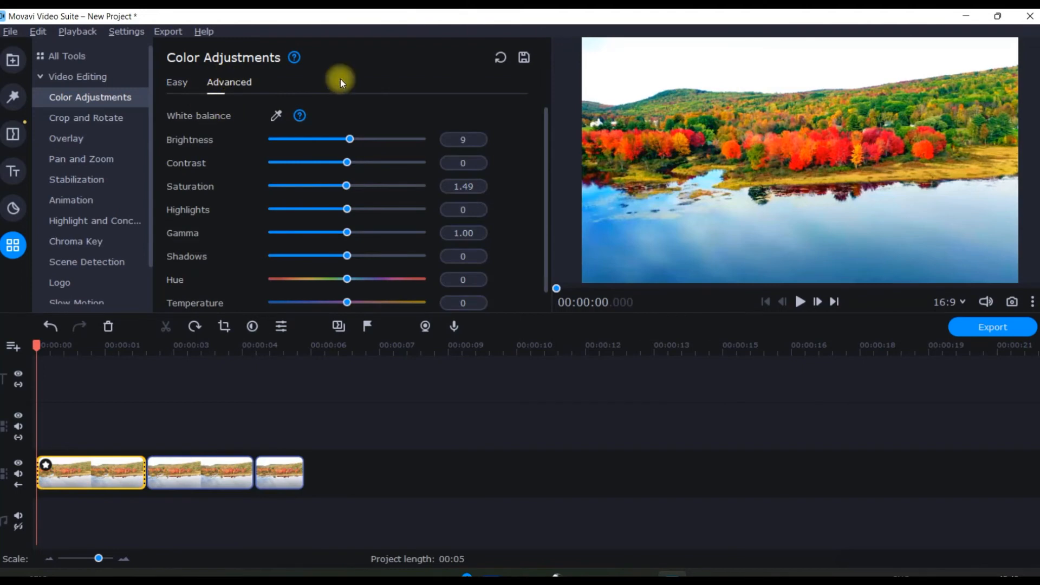
left_click(46, 465)
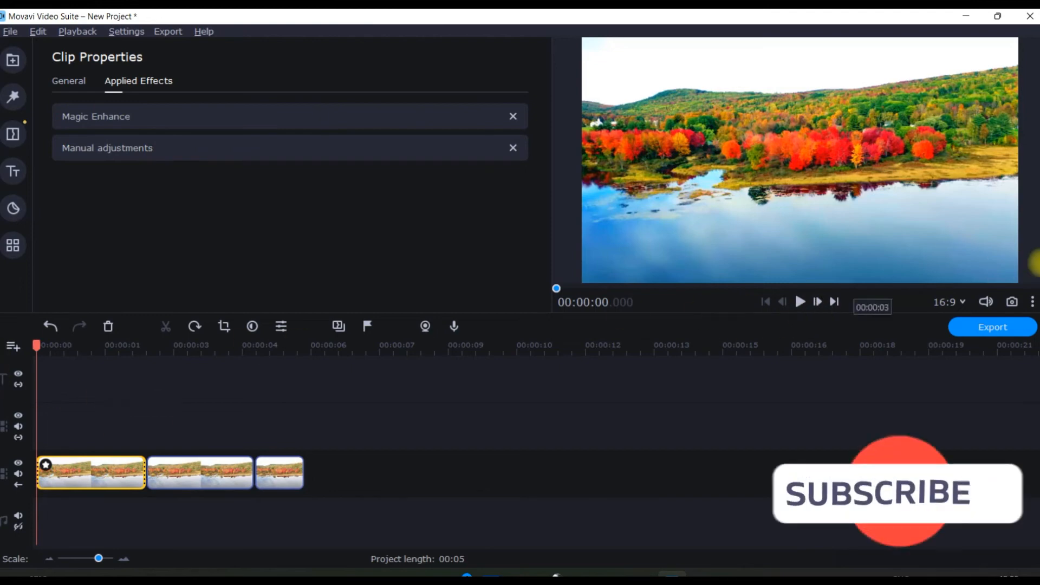
left_click(1032, 302)
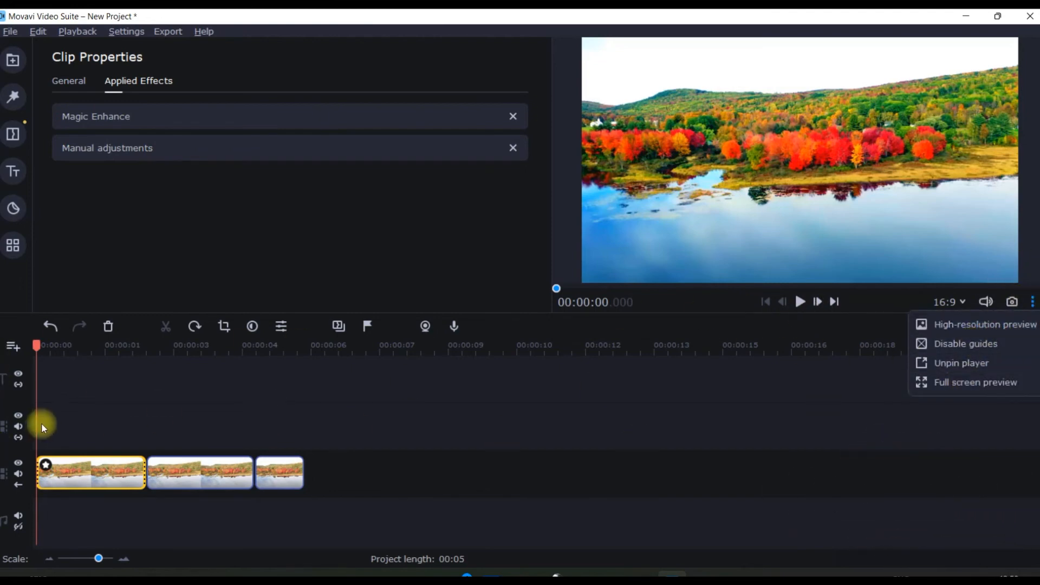
Add the Glitch 1 transition between the first and second video clips.
left_click(13, 135)
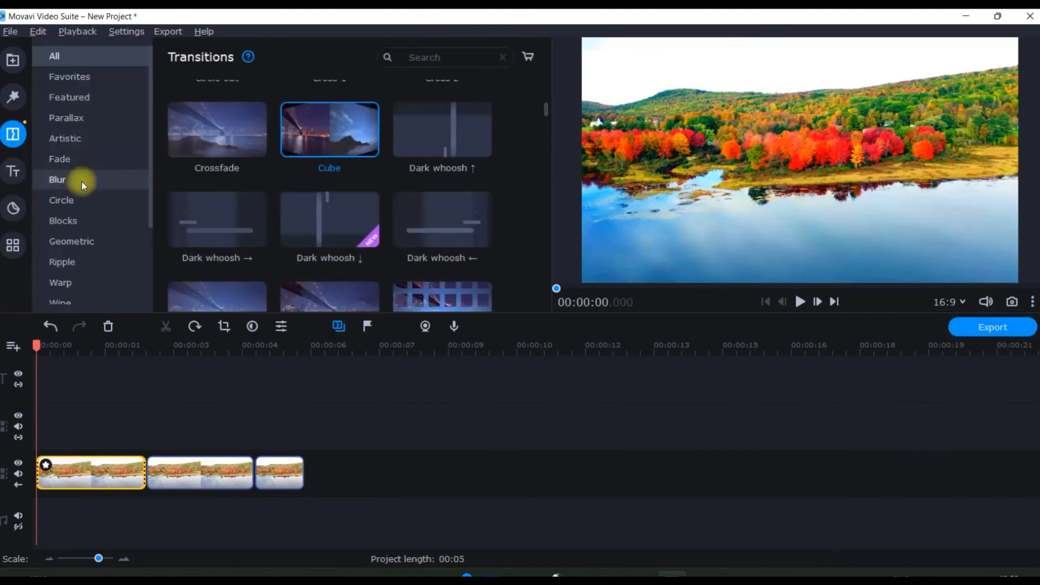
scroll(325, 169, "down", 6)
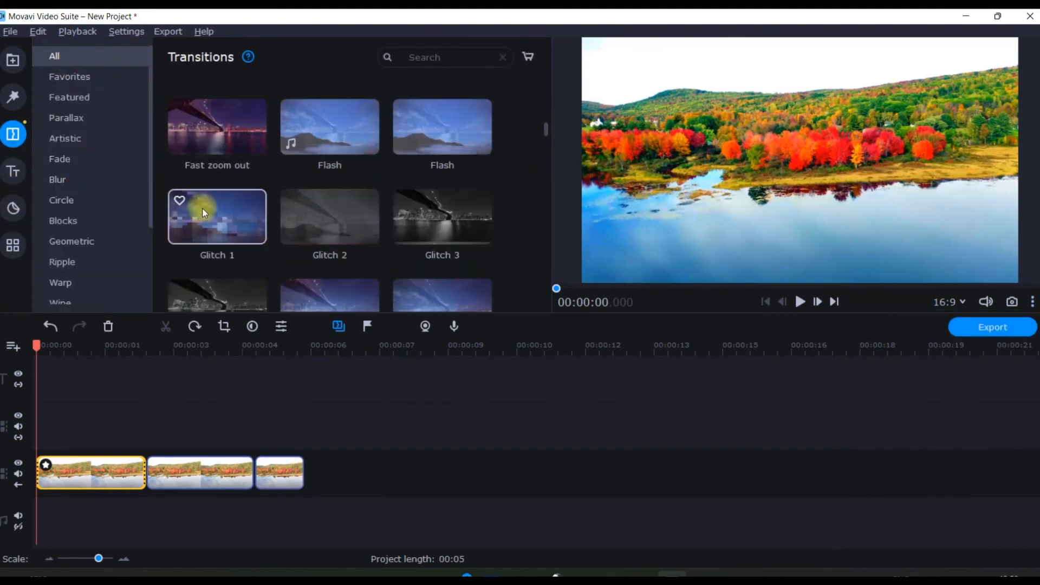
left_click_drag(203, 208, 142, 466)
Play the project in a maximized detached preview to review the Glitch 1 transition, and return to the first clip on the timeline.
left_click(1032, 302)
left_click(986, 358)
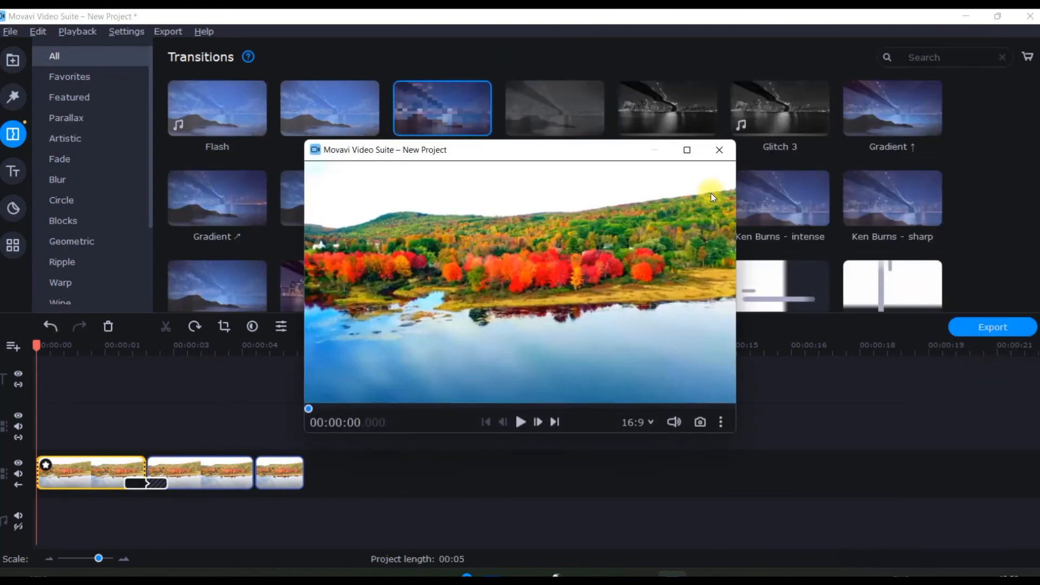
left_click(688, 148)
left_click(520, 558)
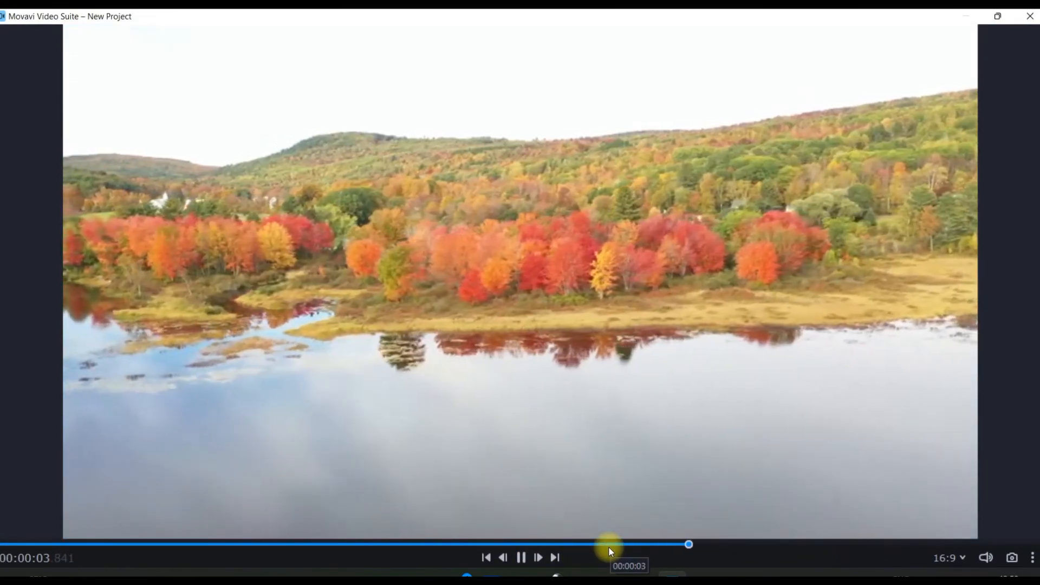
left_click(1030, 16)
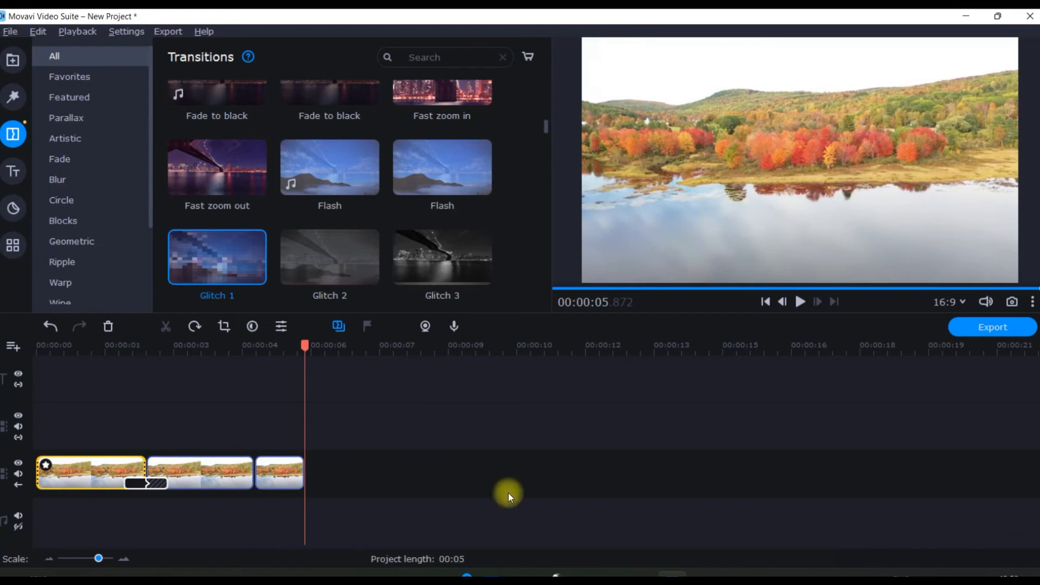
left_click(81, 481)
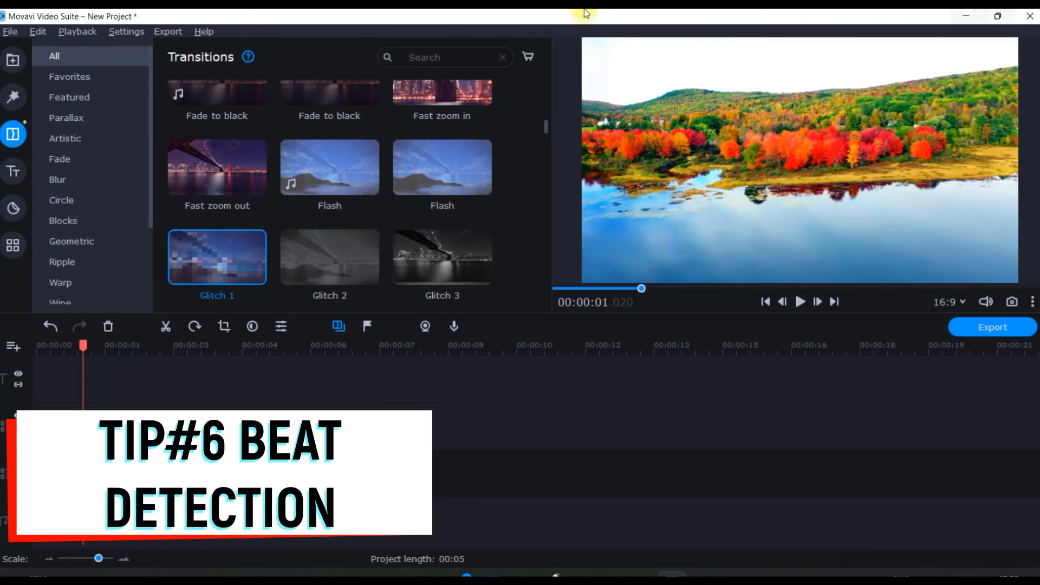
Import the music file By the Fireplace - TrackTribe.mp3 from Local Disk (E:) into the media bin.
left_click(15, 68)
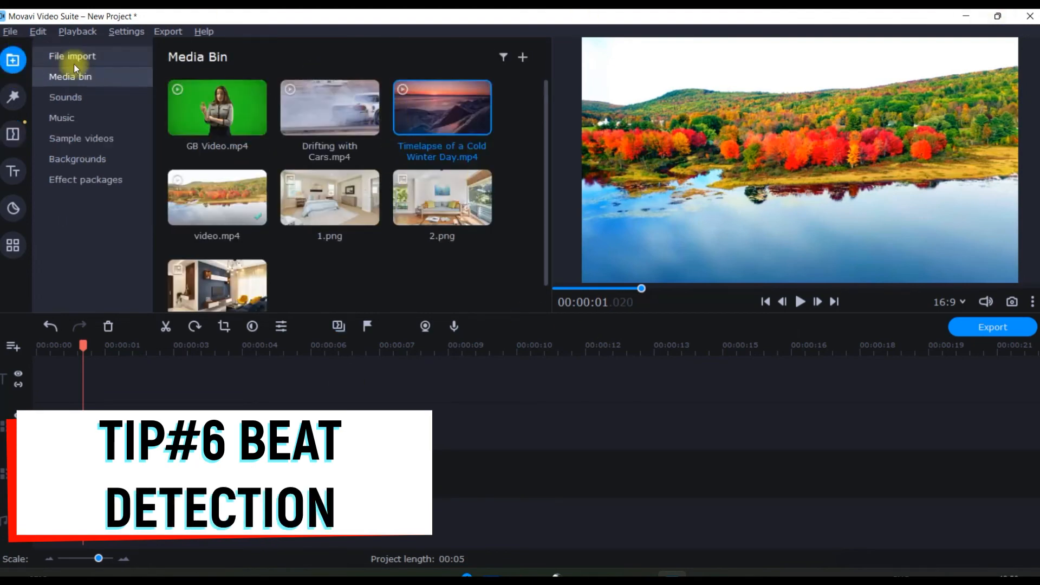
left_click(77, 58)
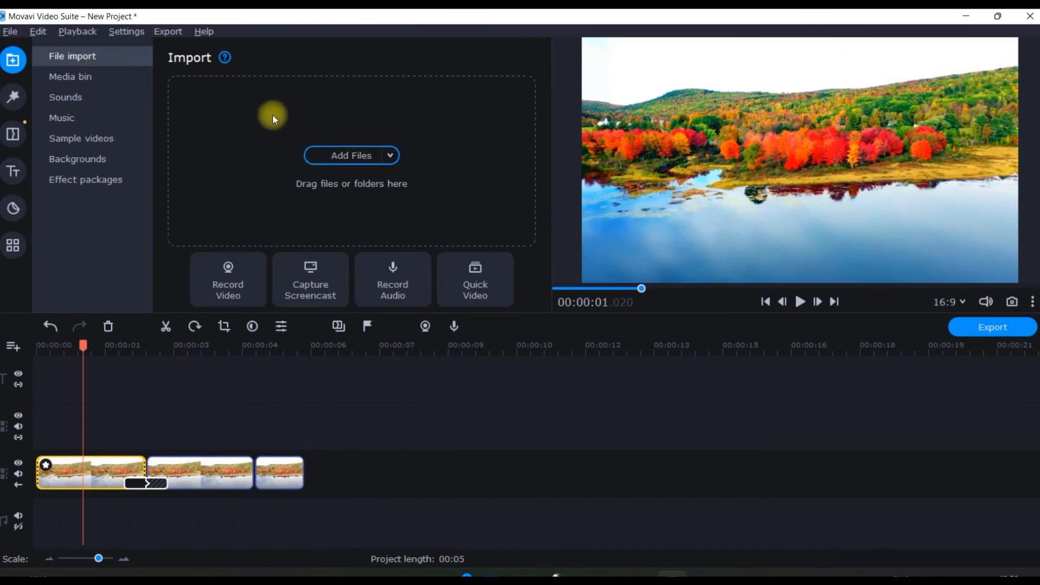
left_click(362, 159)
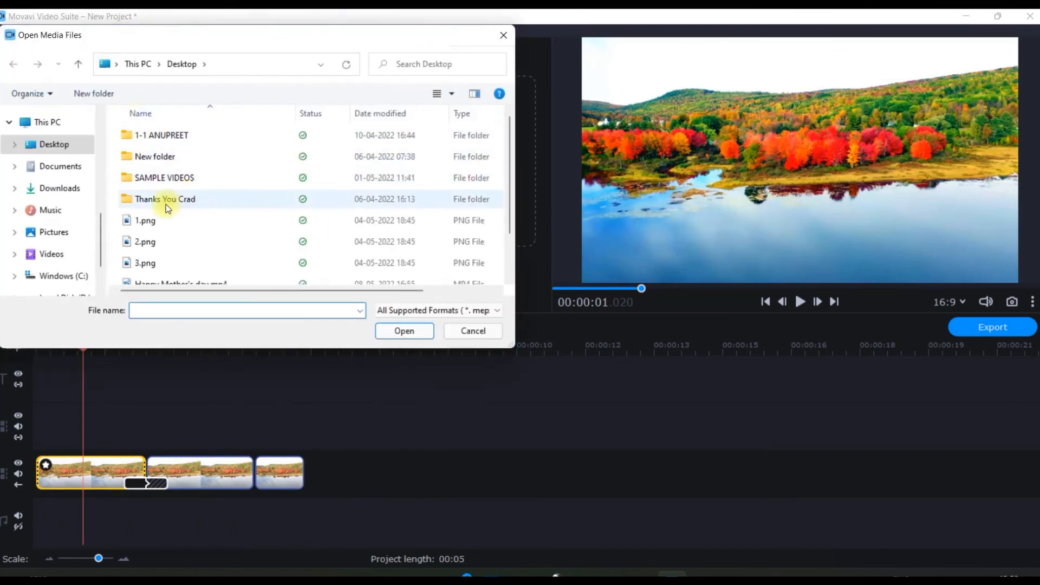
scroll(56, 254, "down", 1)
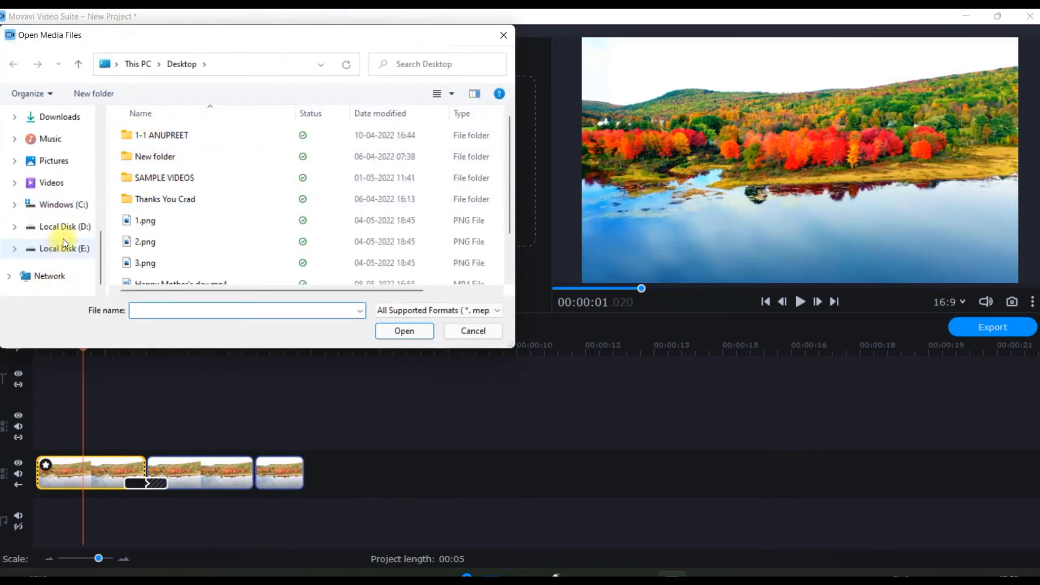
left_click(64, 251)
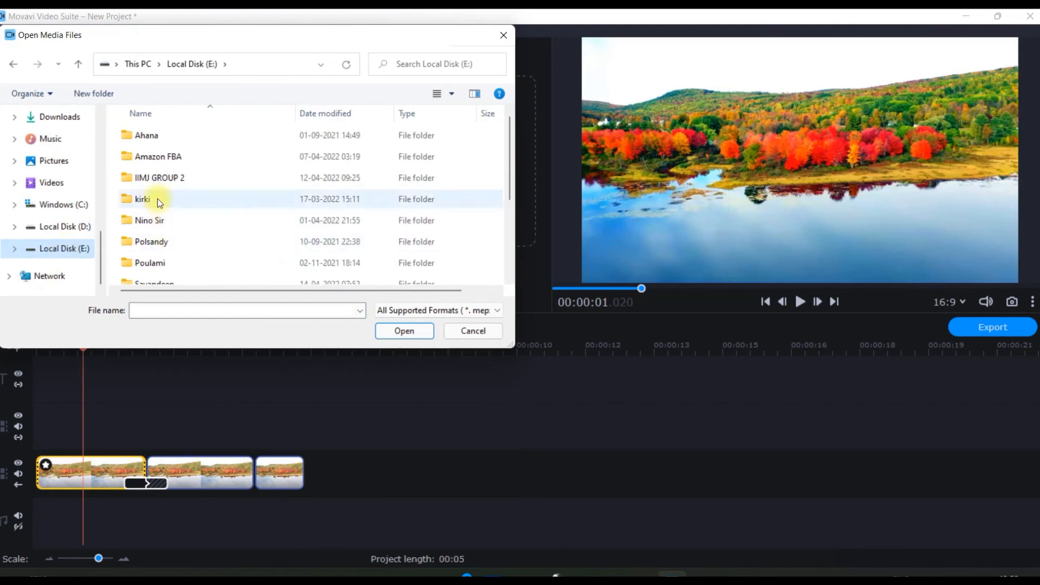
scroll(159, 202, "down", 2)
double_click(150, 204)
left_click(155, 138)
double_click(154, 138)
double_click(151, 162)
double_click(153, 157)
double_click(179, 240)
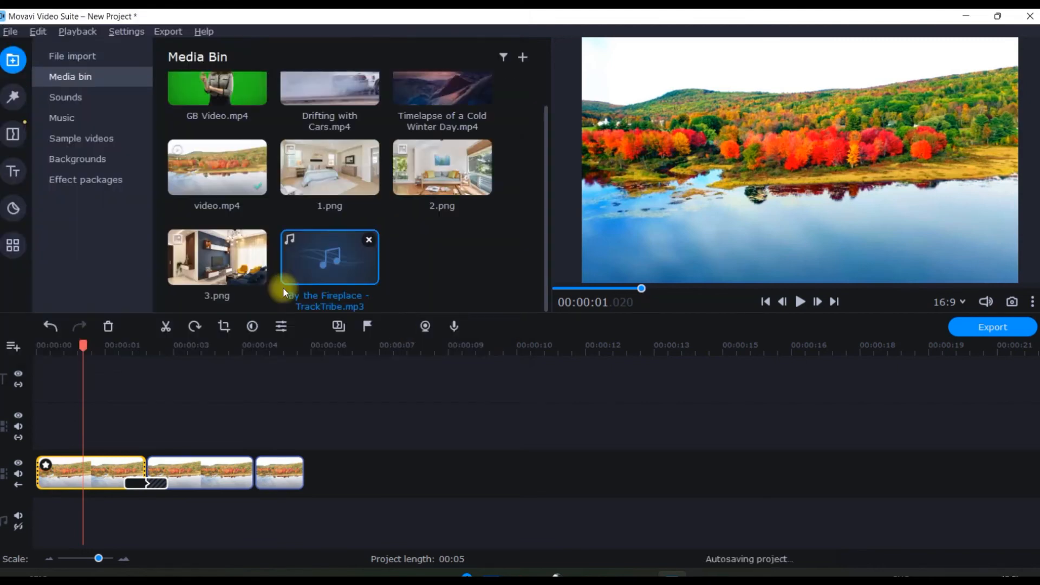
Add By the Fireplace - TrackTribe.mp3 at the start of the audio track, and cut off the part extending past the last video clip.
left_click_drag(334, 263, 31, 499)
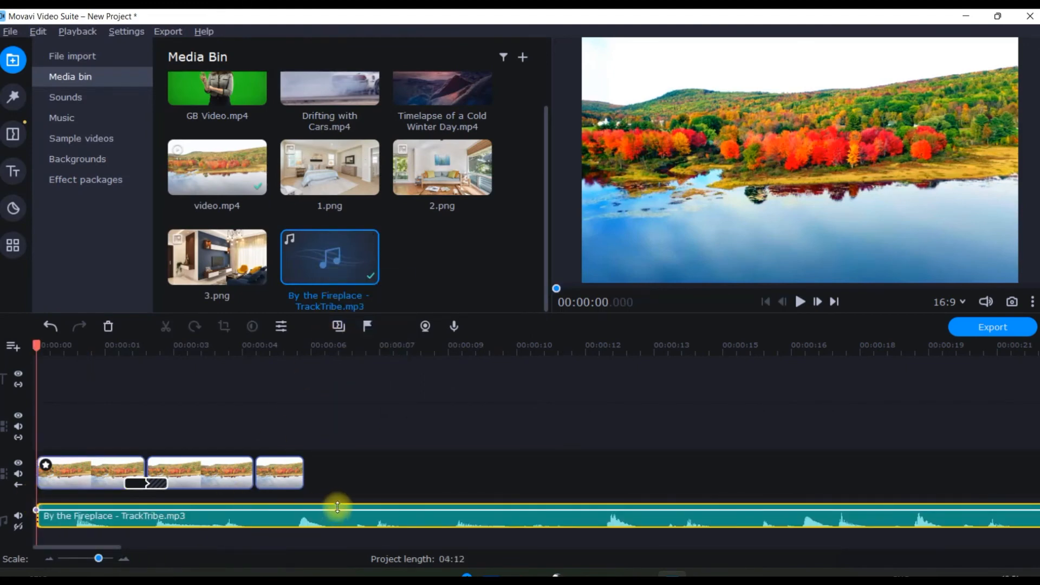
left_click(304, 368)
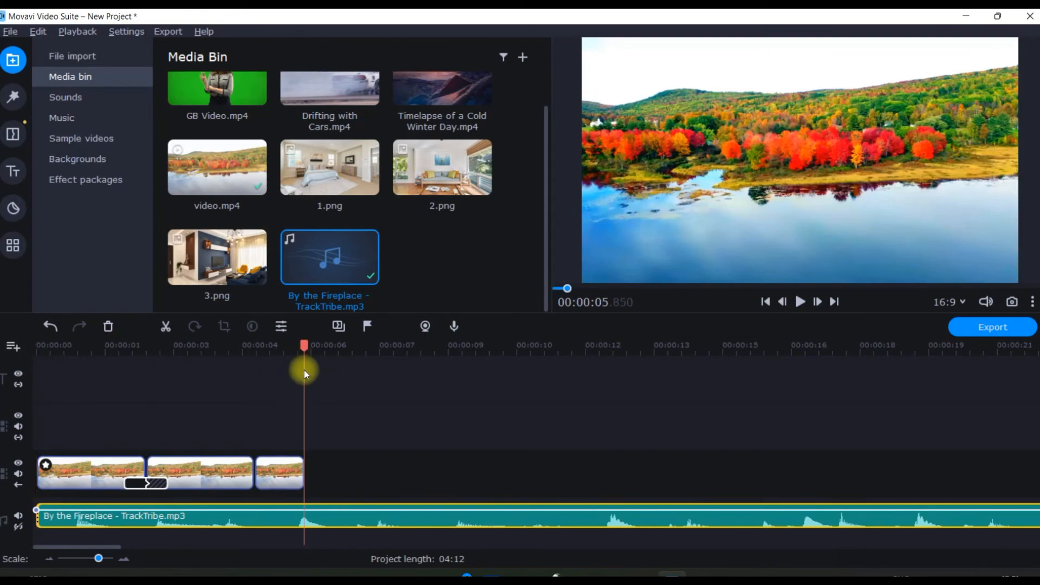
right_click(342, 518)
Play the video with the shortened music, and return the playhead to the start of the project.
left_click(800, 301)
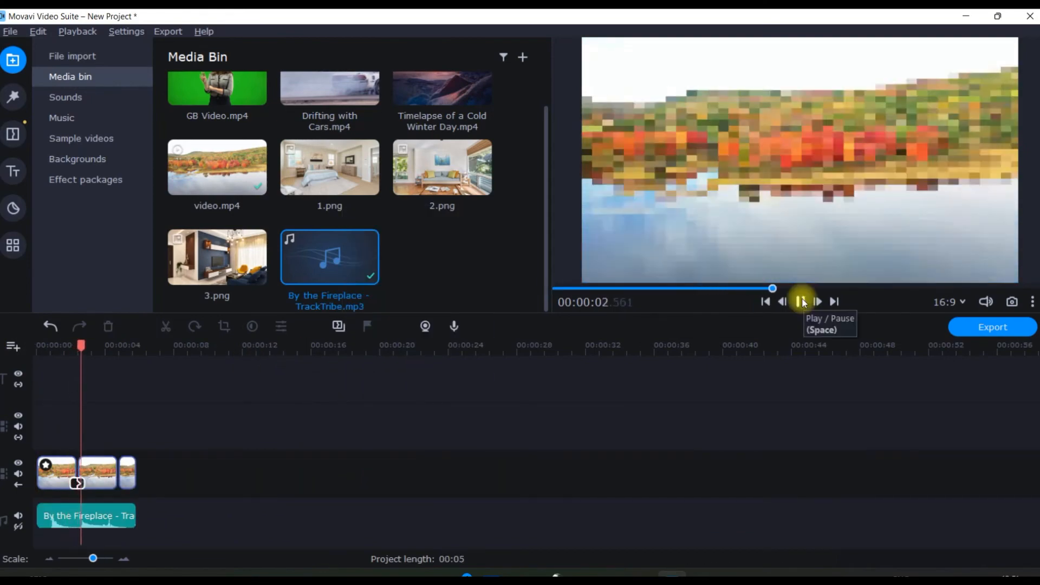
left_click(801, 301)
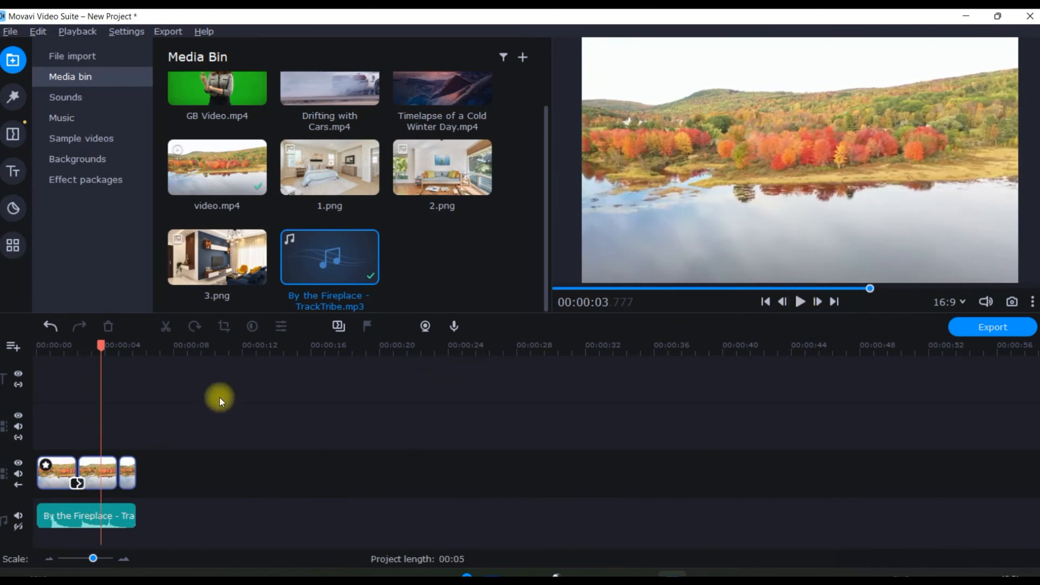
left_click_drag(99, 345, 12, 372)
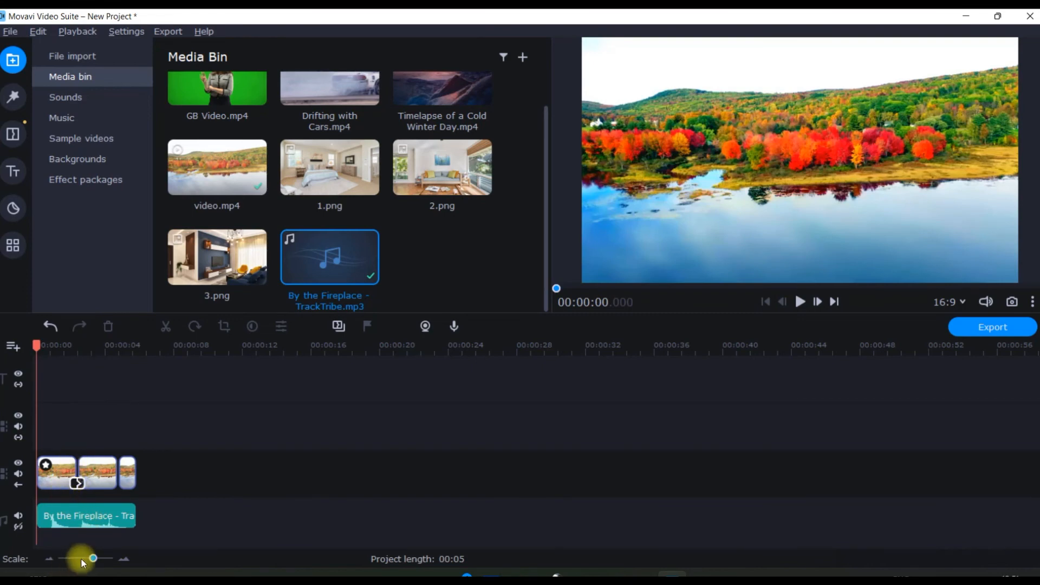
Run Beat Detection on the music clip to place beat markers on the timeline.
left_click_drag(93, 558, 96, 557)
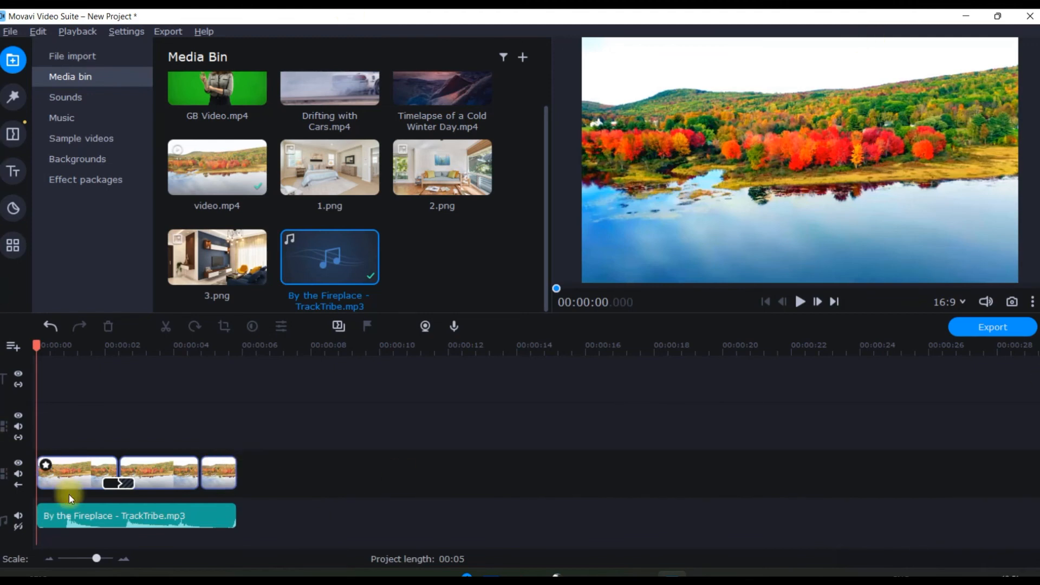
left_click(68, 517)
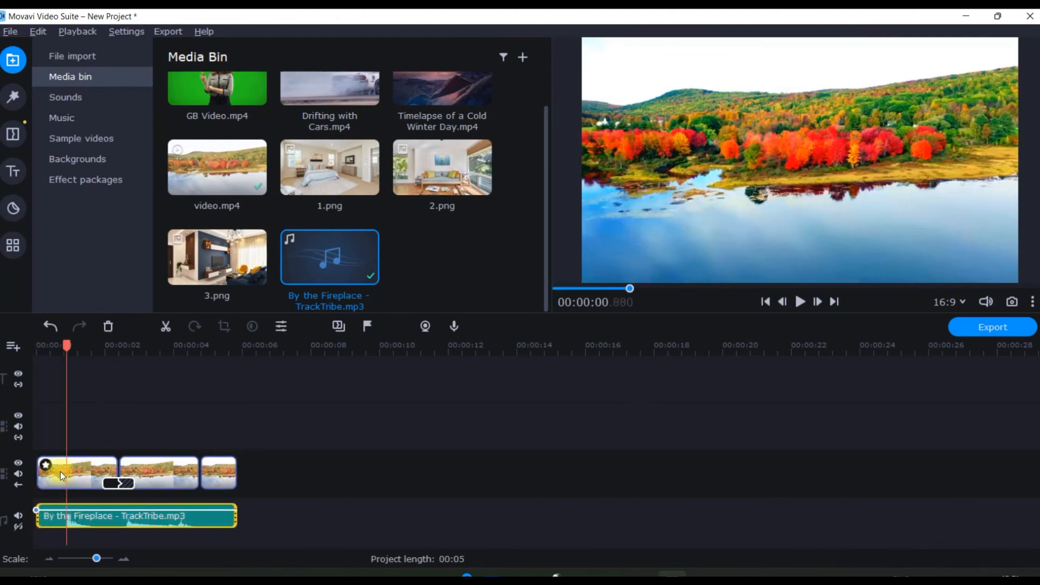
left_click(12, 245)
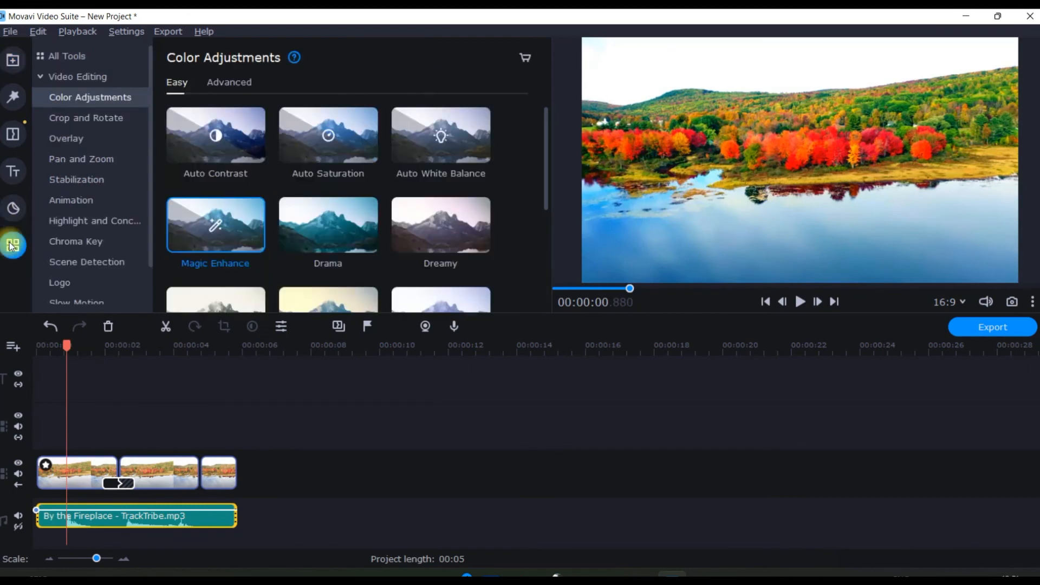
left_click(41, 77)
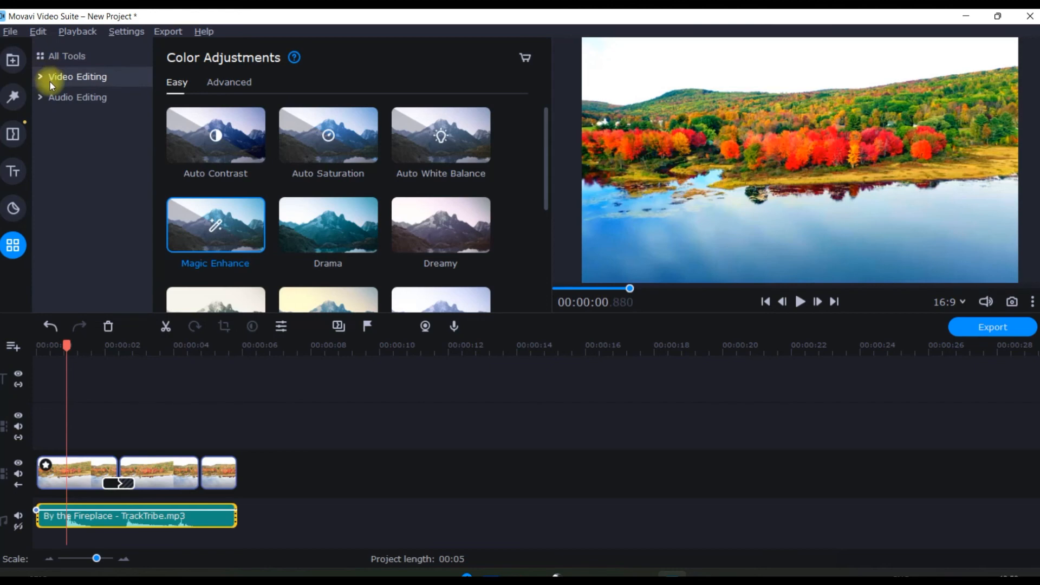
left_click(63, 98)
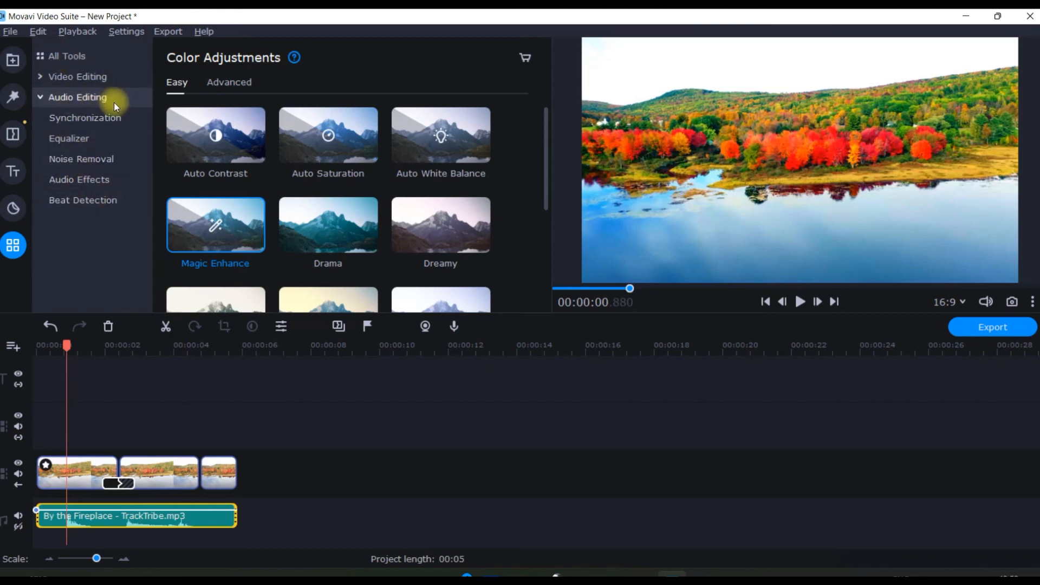
left_click(93, 202)
left_click(203, 142)
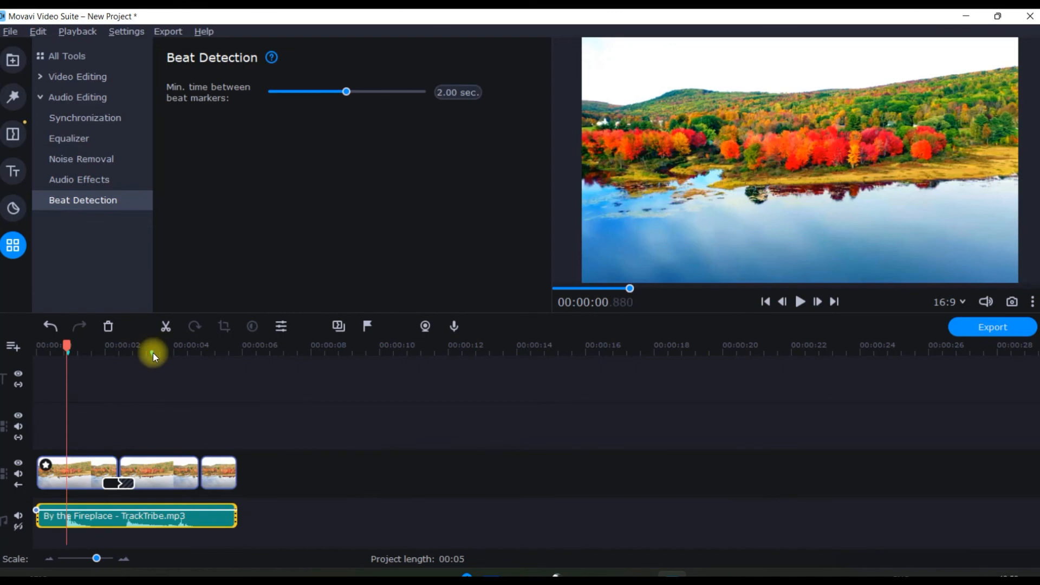
Reduce the minimum time between beat markers to 0.72 seconds, inspect a marker, and increase the interval slightly.
left_click_drag(344, 91, 294, 104)
left_click(95, 351)
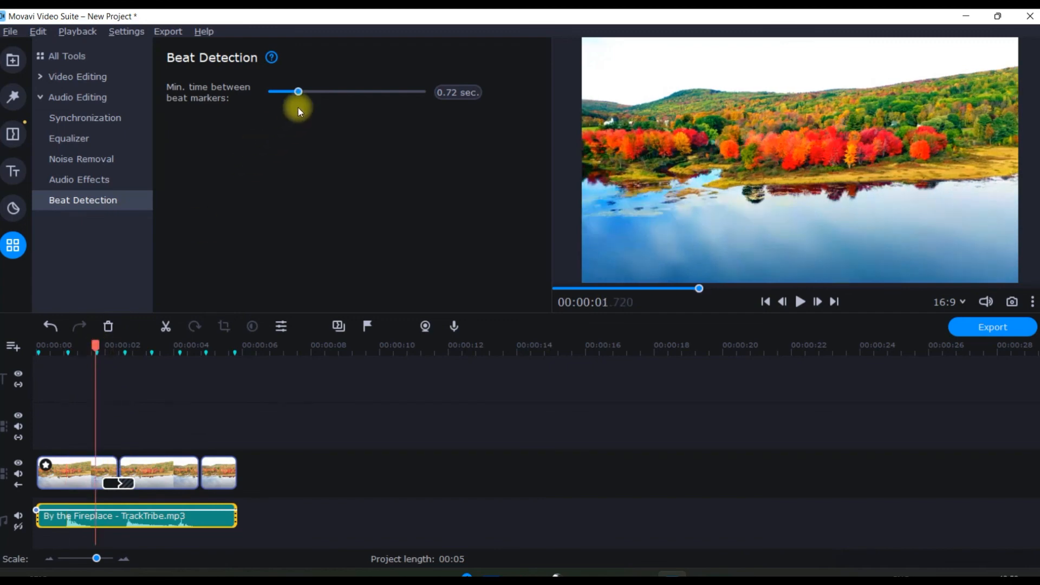
left_click_drag(297, 88, 314, 92)
Try to line up the cut between the first and second video clips with the nearby beat marker.
left_click(119, 466)
left_click_drag(129, 463, 125, 471)
left_click(91, 464)
left_click_drag(125, 355, 118, 355)
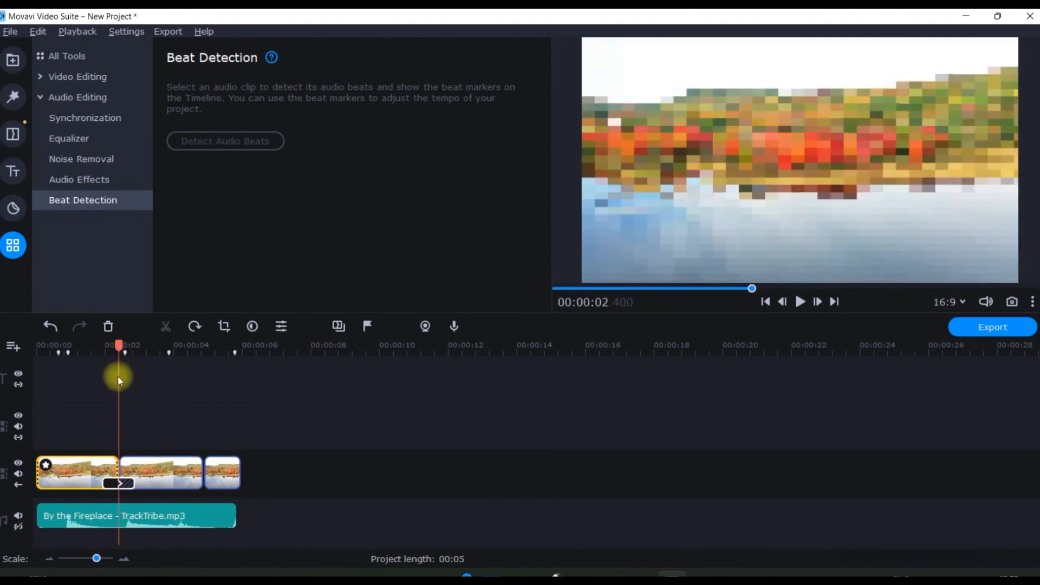
left_click(142, 467)
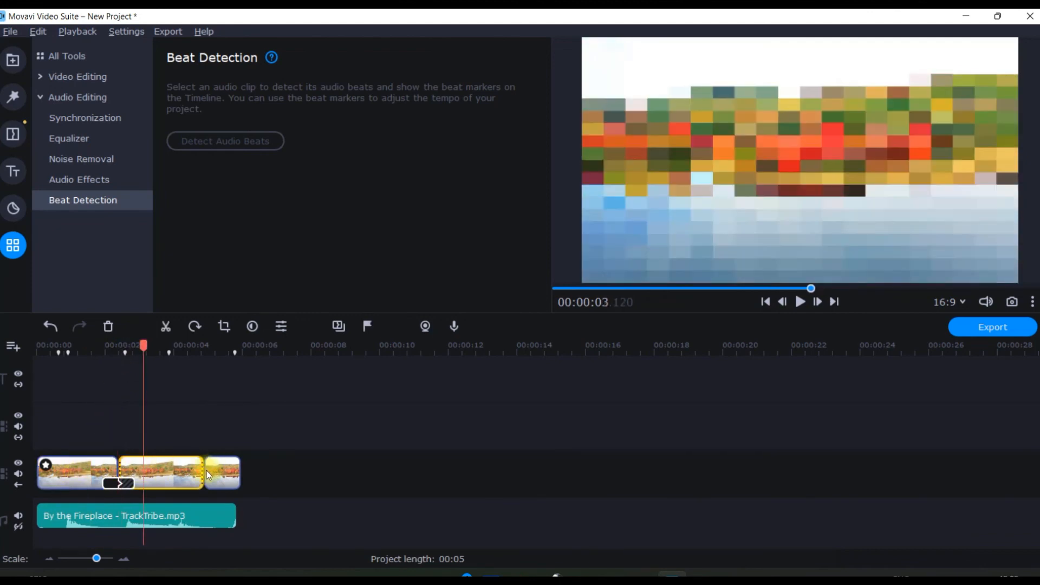
left_click_drag(208, 475, 187, 474)
left_click_drag(123, 468, 111, 469)
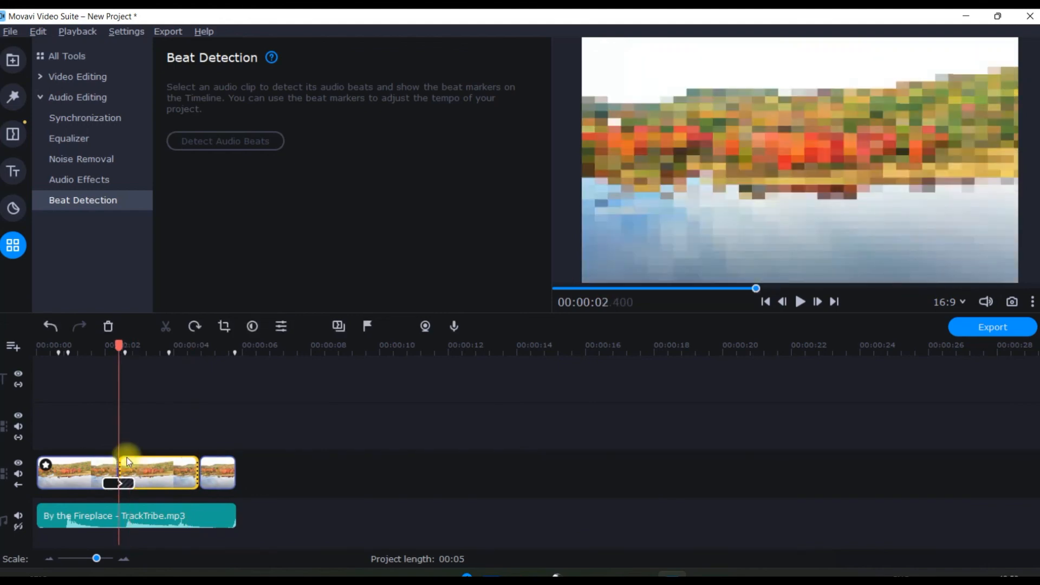
Shorten the second clip and extend the first clip to the beat marker at about 2.57 seconds, and play back the result.
left_click(169, 469)
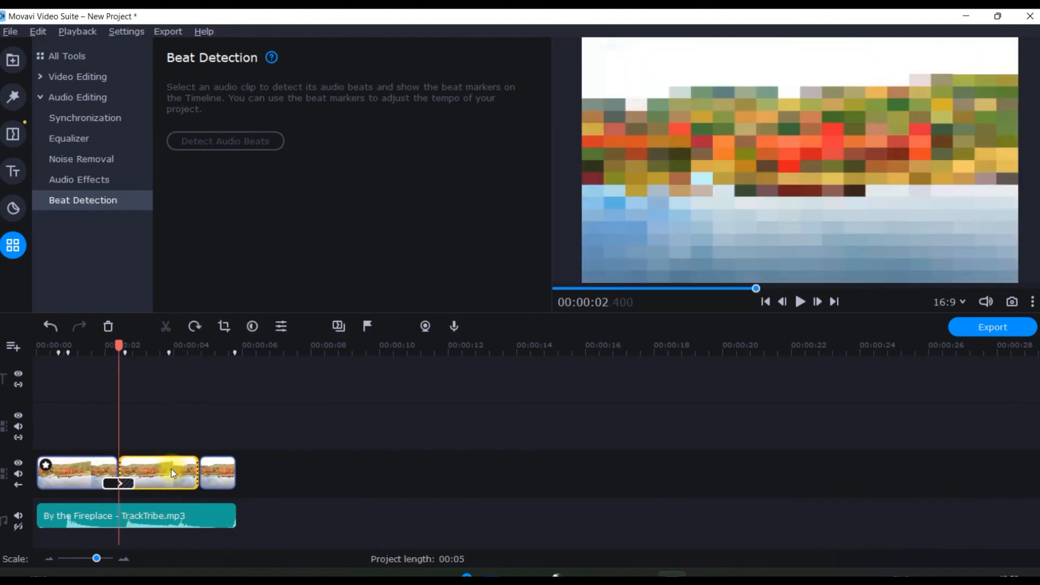
left_click(191, 472)
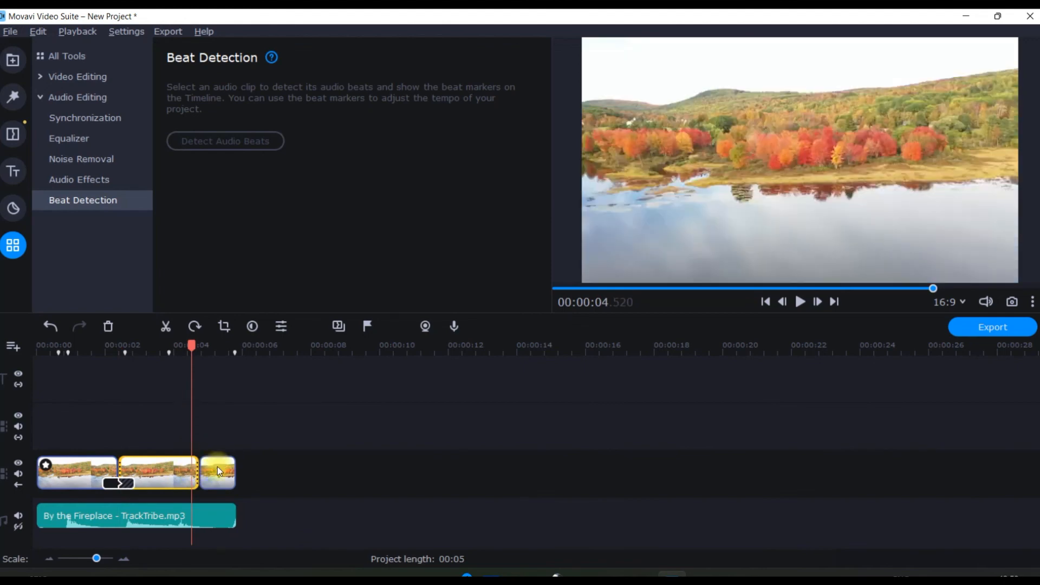
left_click_drag(198, 472, 124, 464)
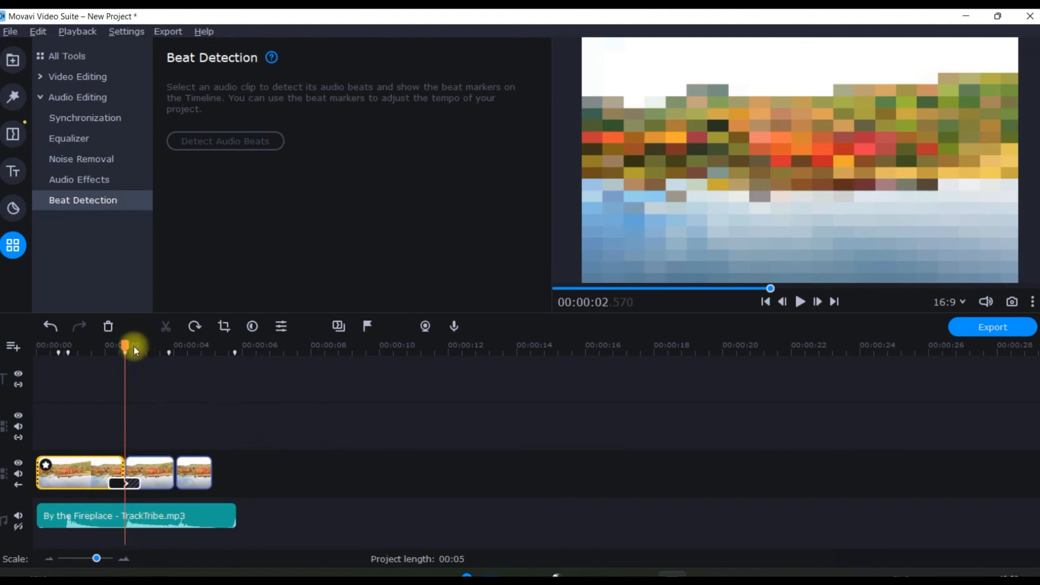
key("Home")
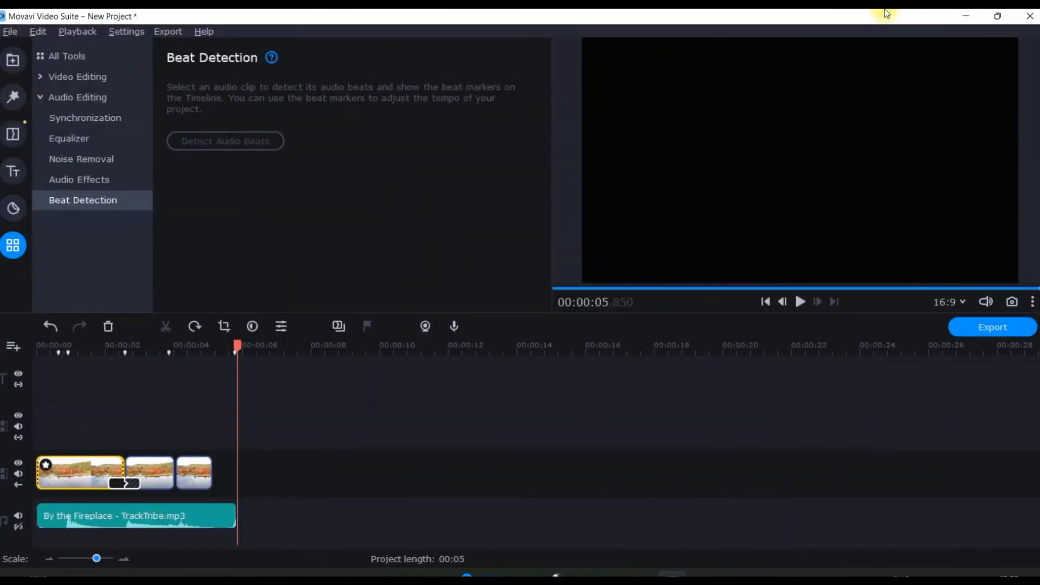
left_click_drag(237, 349, 37, 355)
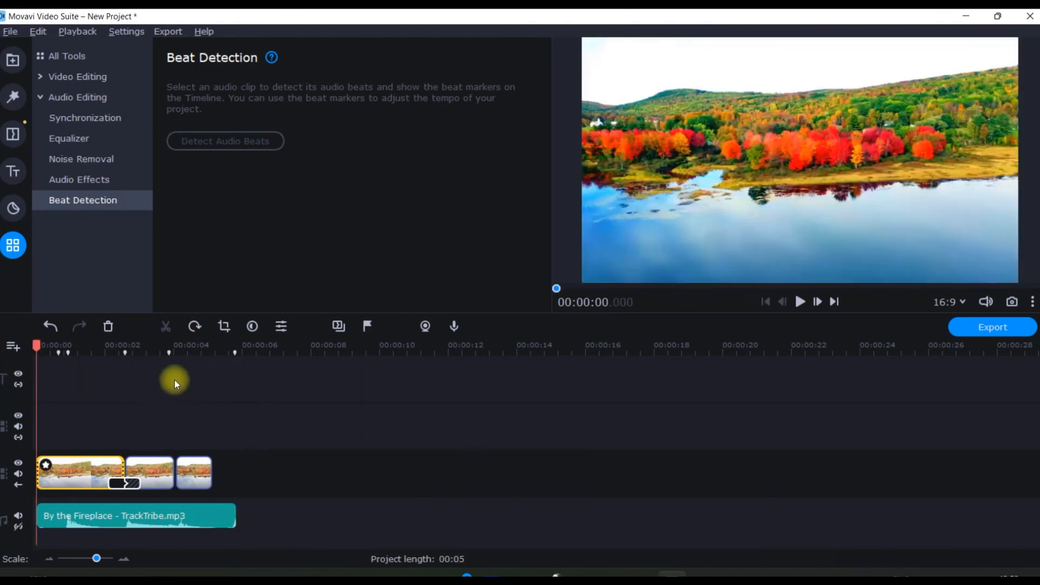